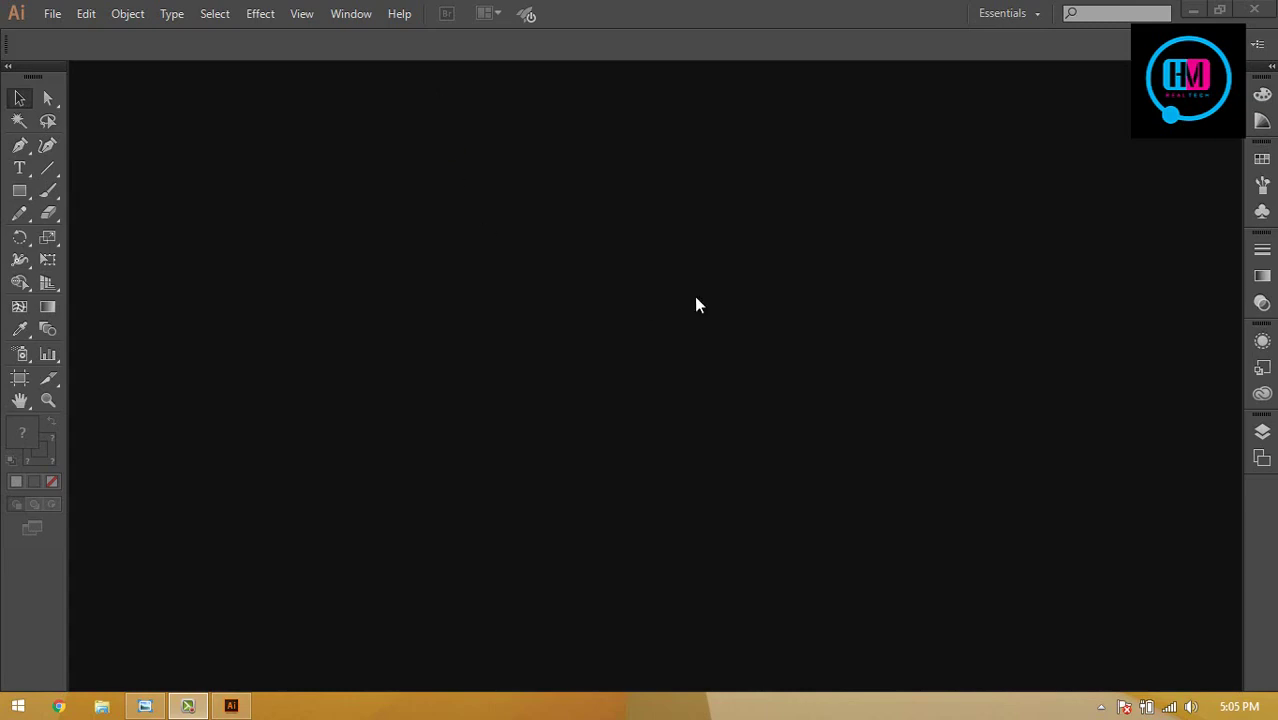
- Create a new Untitled-1 document with a 728 × 90 px artboard
{"action": "left_click", "coordinate": [52, 14]}
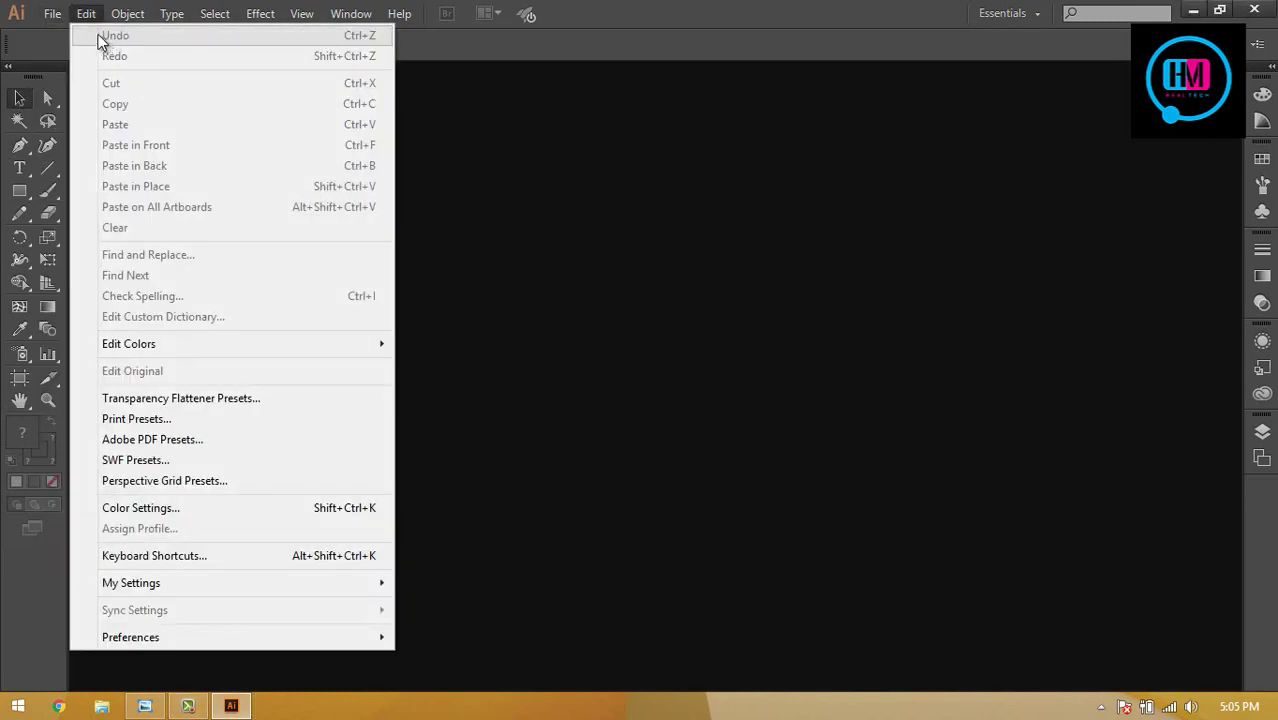
{"action": "key", "text": "Escape"}
{"action": "key", "text": "ctrl+n"}
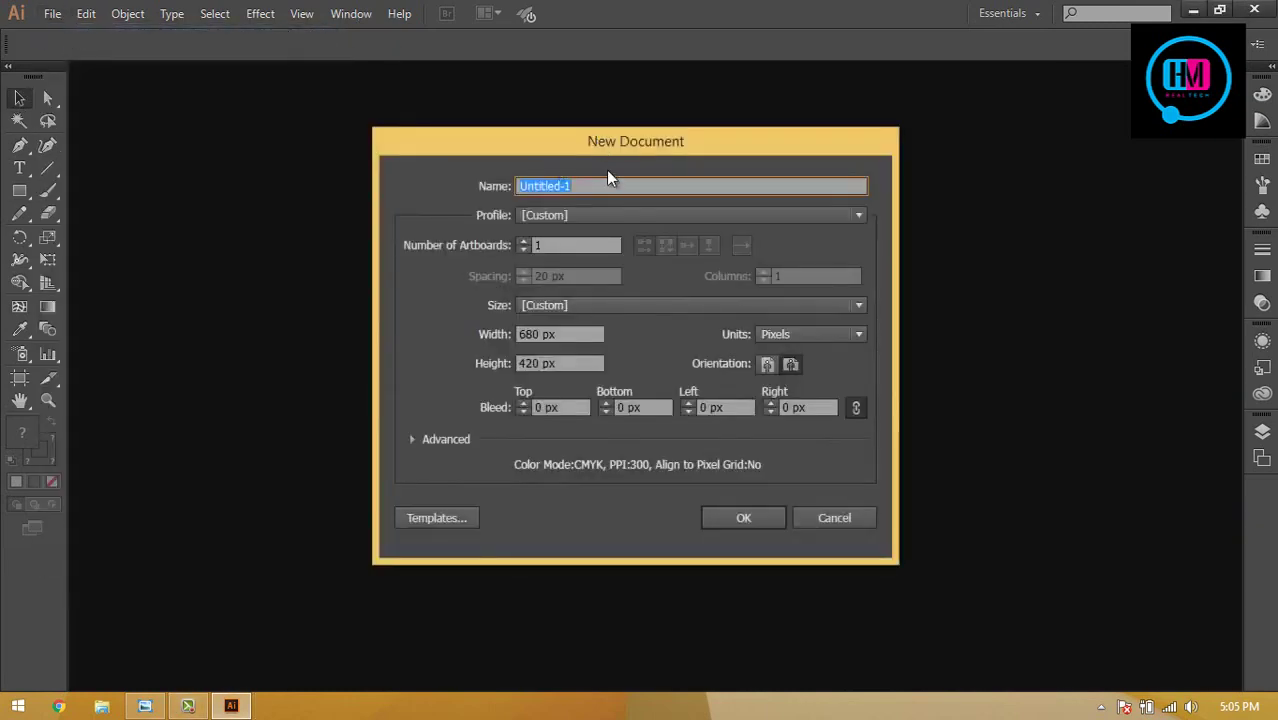
{"action": "left_click", "coordinate": [496, 337]}
{"action": "type", "text": "7"}
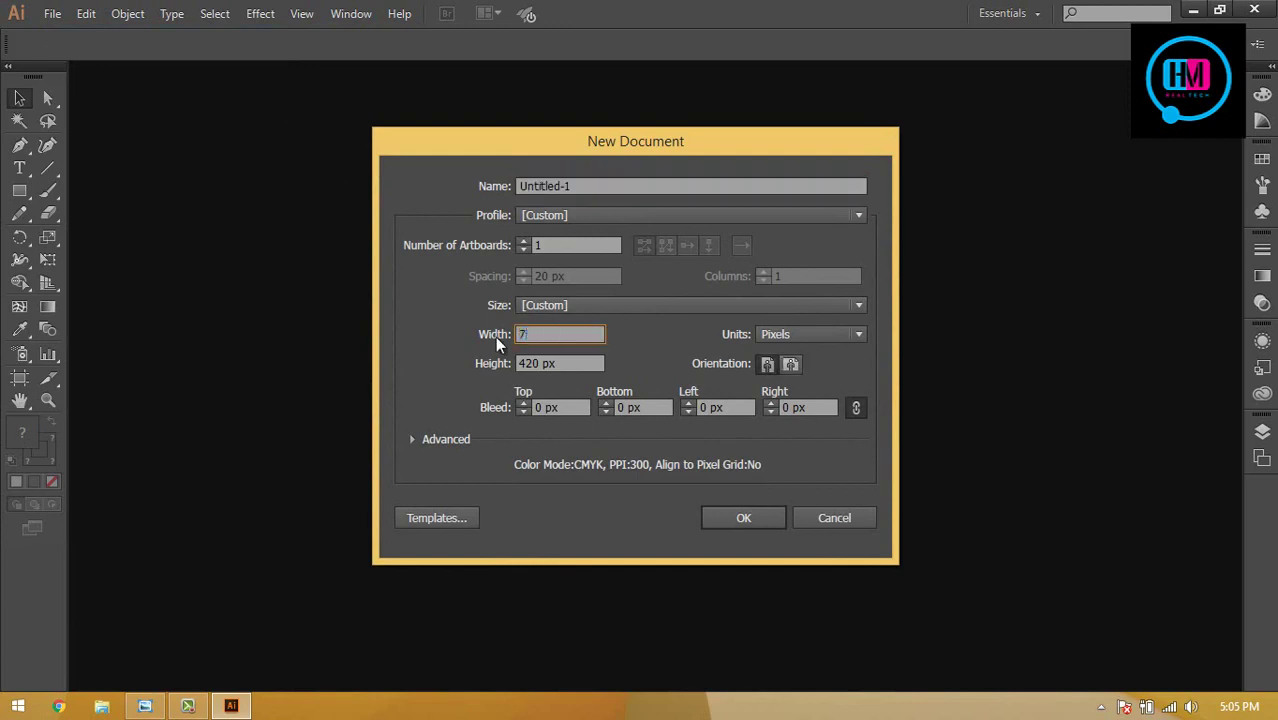
{"action": "type", "text": "28"}
{"action": "key", "text": "Tab"}
{"action": "type", "text": "90"}
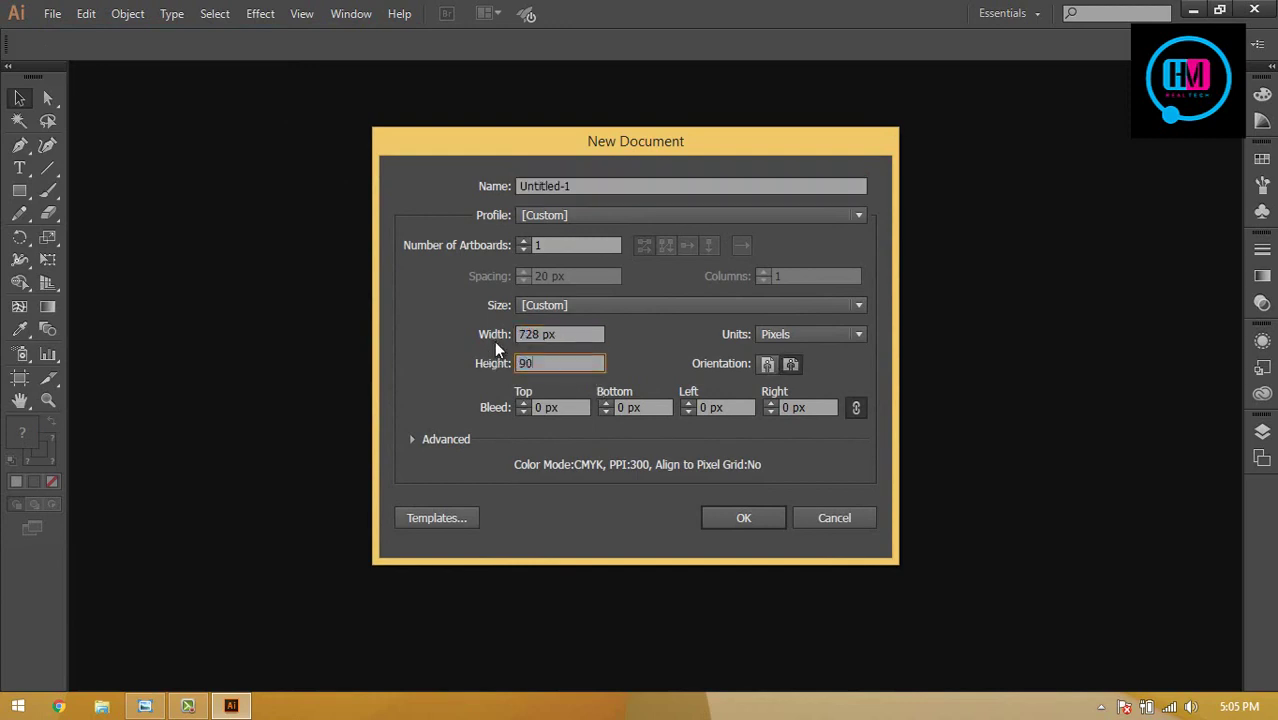
{"action": "left_click", "coordinate": [748, 516]}
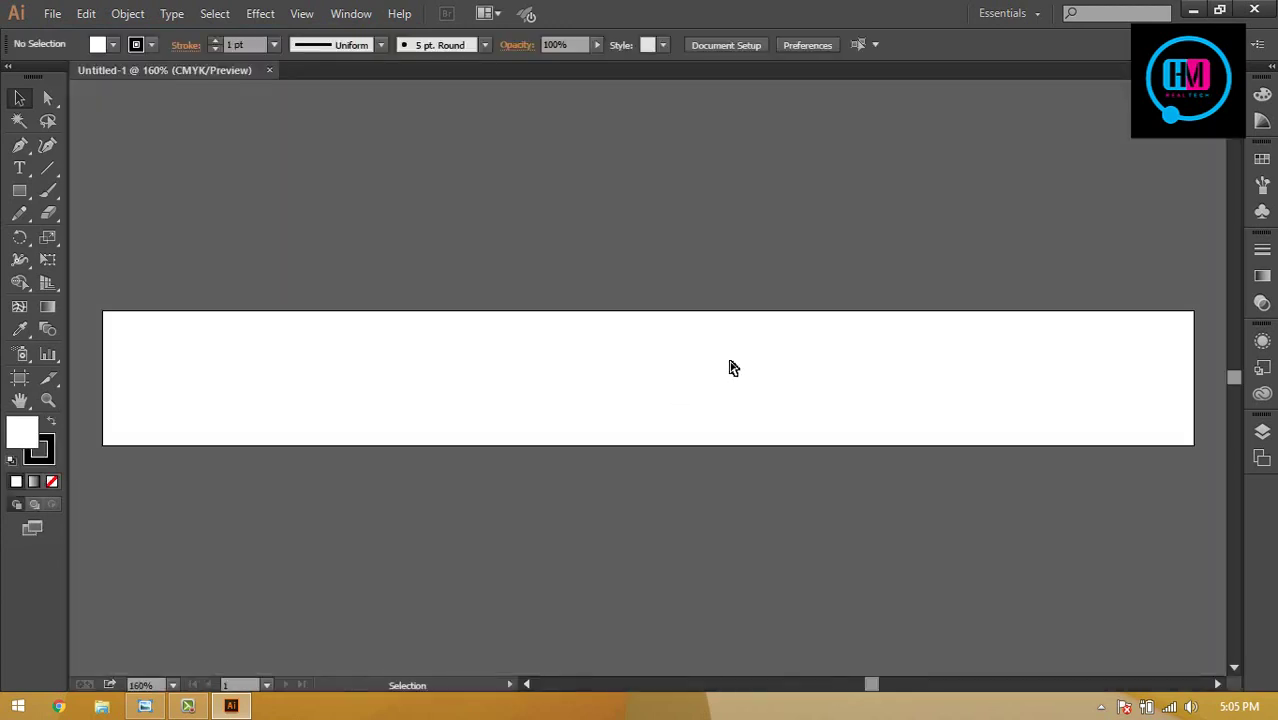
- Place maxresdefault.jpg from the desktop and scale it above the artboard as a reference
{"action": "left_click", "coordinate": [1192, 10]}
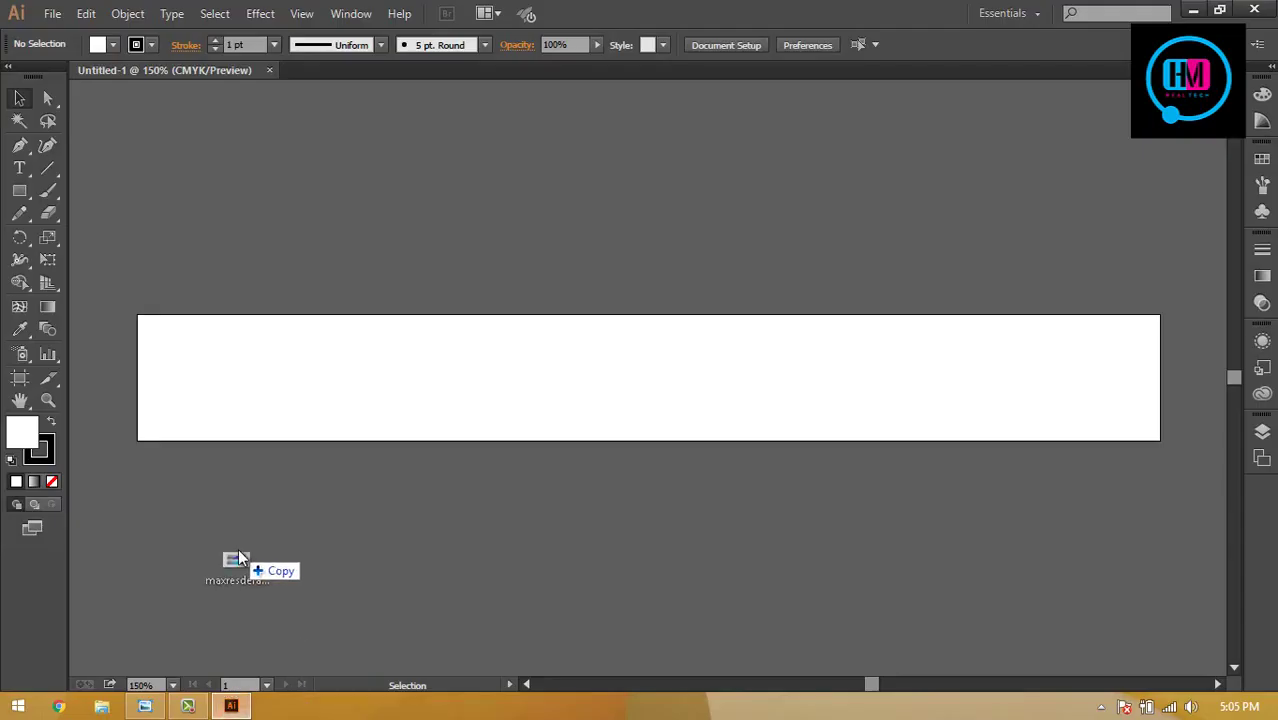
{"action": "left_click_drag", "start_coordinate": [168, 505], "coordinate": [548, 313]}
{"action": "key", "text": "ctrl+1"}
{"action": "left_click_drag", "start_coordinate": [970, 157], "coordinate": [577, 382]}
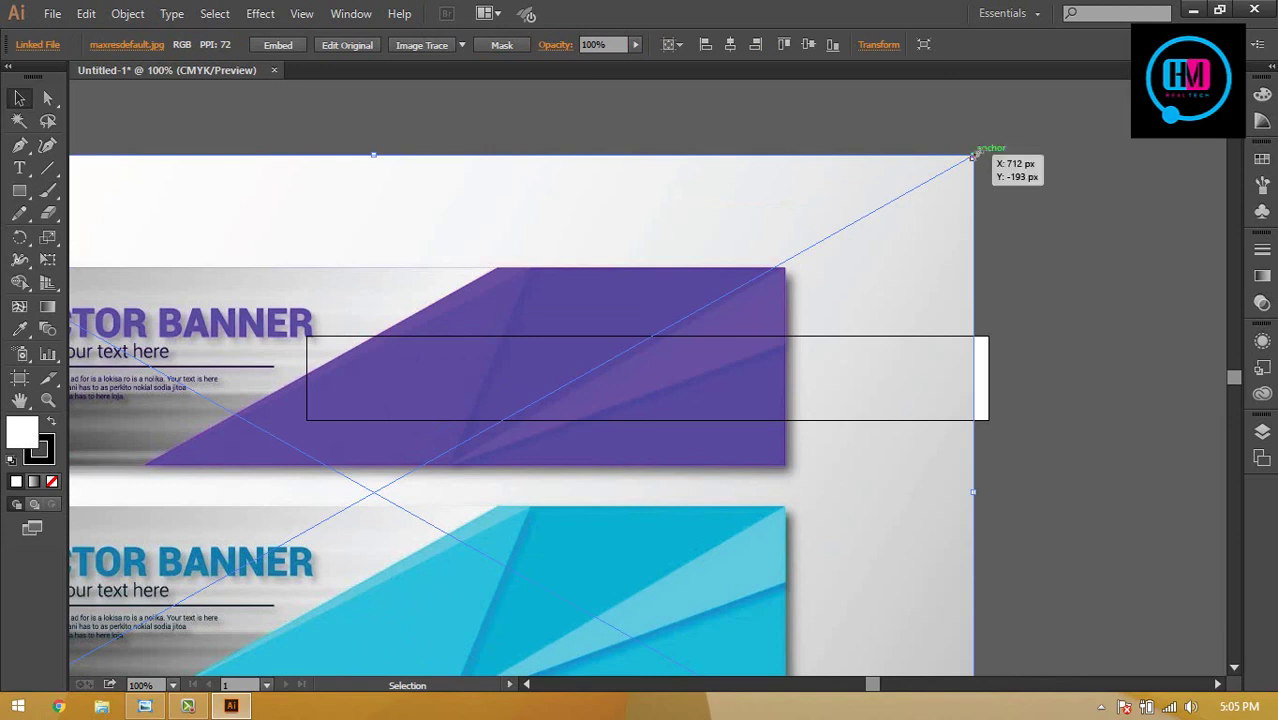
{"action": "mouse_move", "coordinate": [466, 405]}
{"action": "left_mouse_down"}
{"action": "mouse_move", "coordinate": [466, 345]}
{"action": "mouse_move", "coordinate": [418, 190]}
{"action": "mouse_move", "coordinate": [628, 245]}
{"action": "mouse_move", "coordinate": [588, 148]}
{"action": "left_mouse_up"}
{"action": "mouse_move", "coordinate": [681, 336]}
{"action": "left_mouse_down"}
{"action": "mouse_move", "coordinate": [875, 325]}
{"action": "mouse_move", "coordinate": [936, 357]}
{"action": "left_mouse_up"}
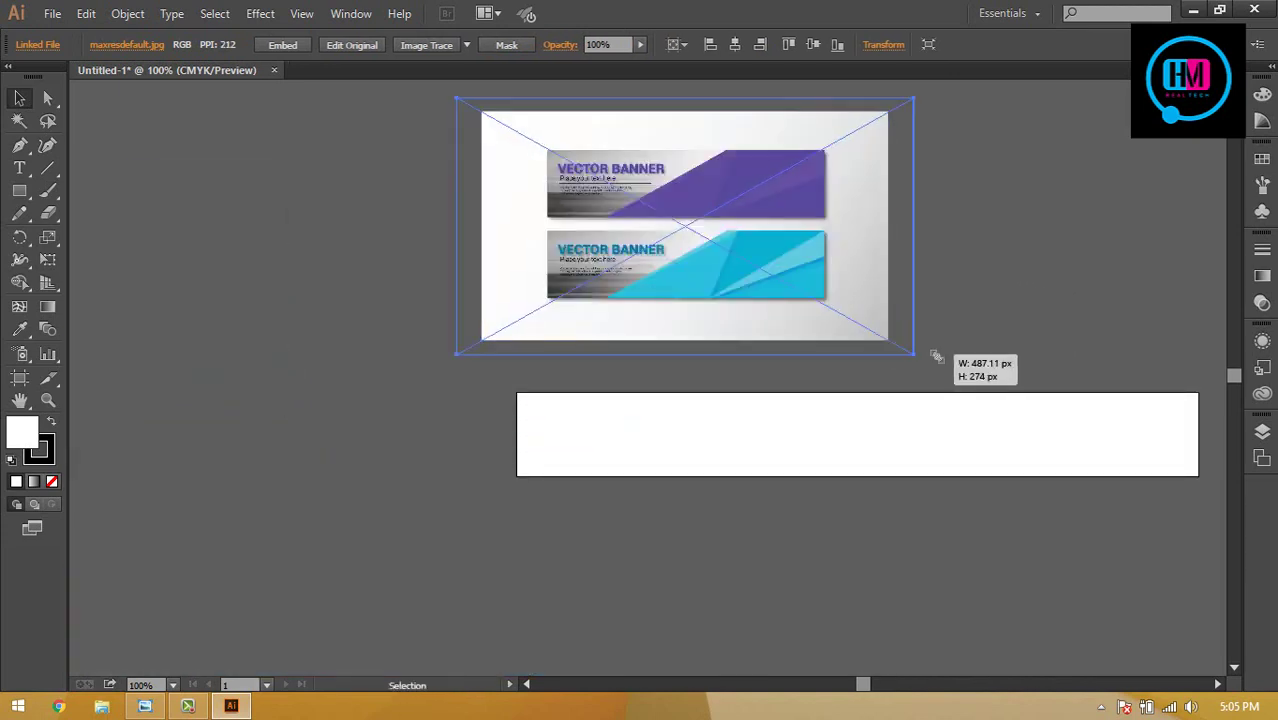
{"action": "mouse_move", "coordinate": [755, 360]}
{"action": "left_mouse_down"}
{"action": "mouse_move", "coordinate": [899, 362]}
{"action": "mouse_move", "coordinate": [639, 491]}
{"action": "left_mouse_up"}
{"action": "key", "text": "ctrl+plus"}
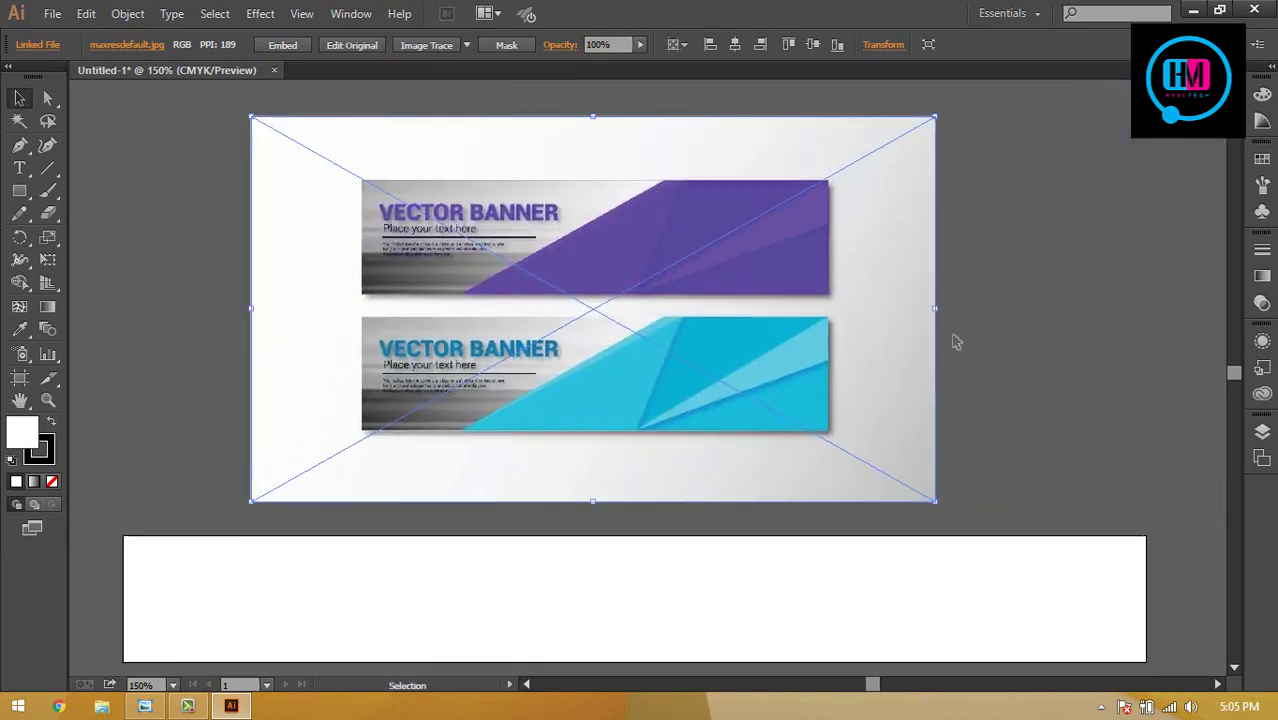
{"action": "left_click", "coordinate": [955, 340]}
{"action": "scroll", "coordinate": [1100, 335], "scroll_direction": "down", "scroll_amount": 2}
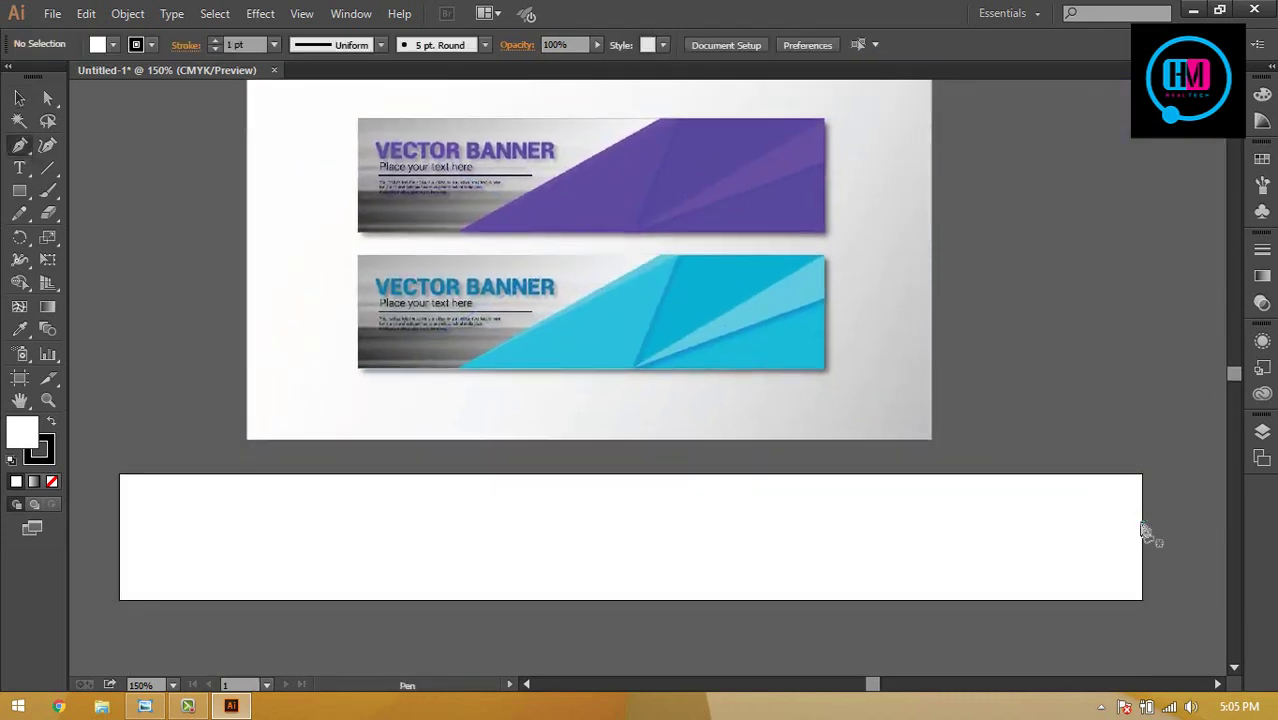
- Draw a first triangle with the Pen tool between the artboard's bottom and right edges
{"action": "left_click", "coordinate": [1142, 522]}
{"action": "left_click", "coordinate": [820, 599]}
{"action": "left_click", "coordinate": [1141, 600]}
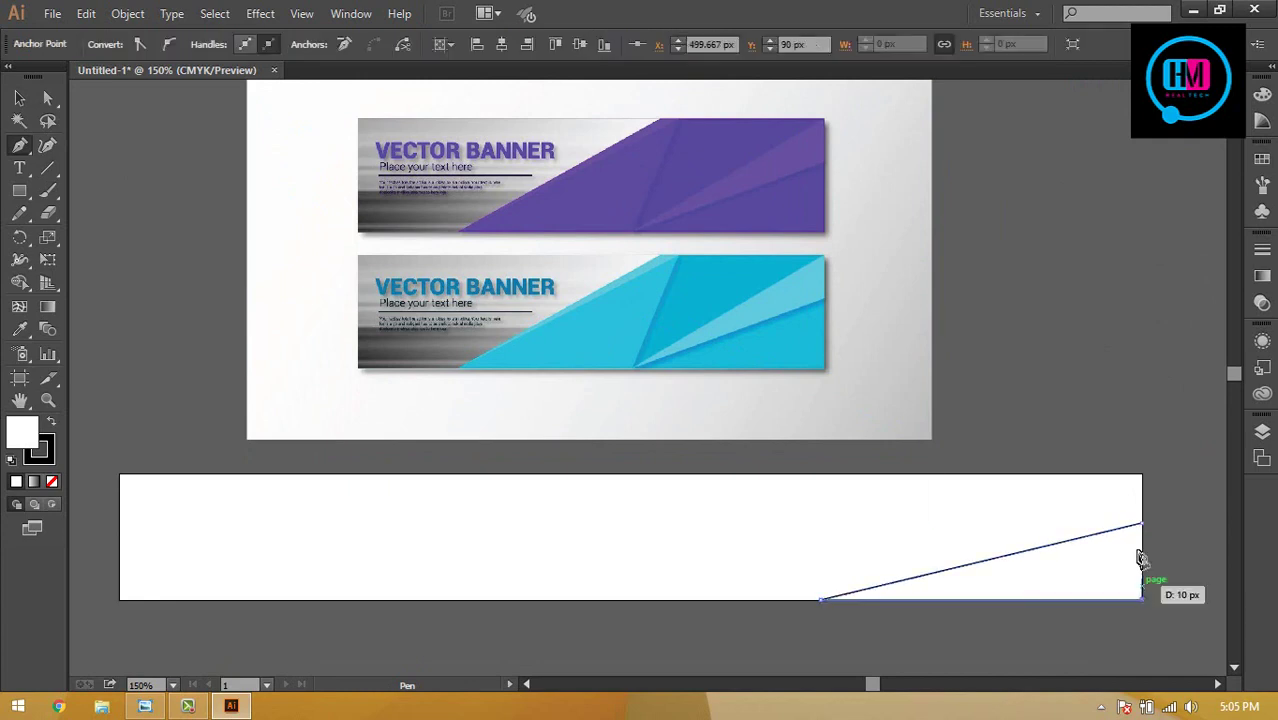
{"action": "left_click", "coordinate": [1142, 522]}
{"action": "left_click", "coordinate": [22, 97]}
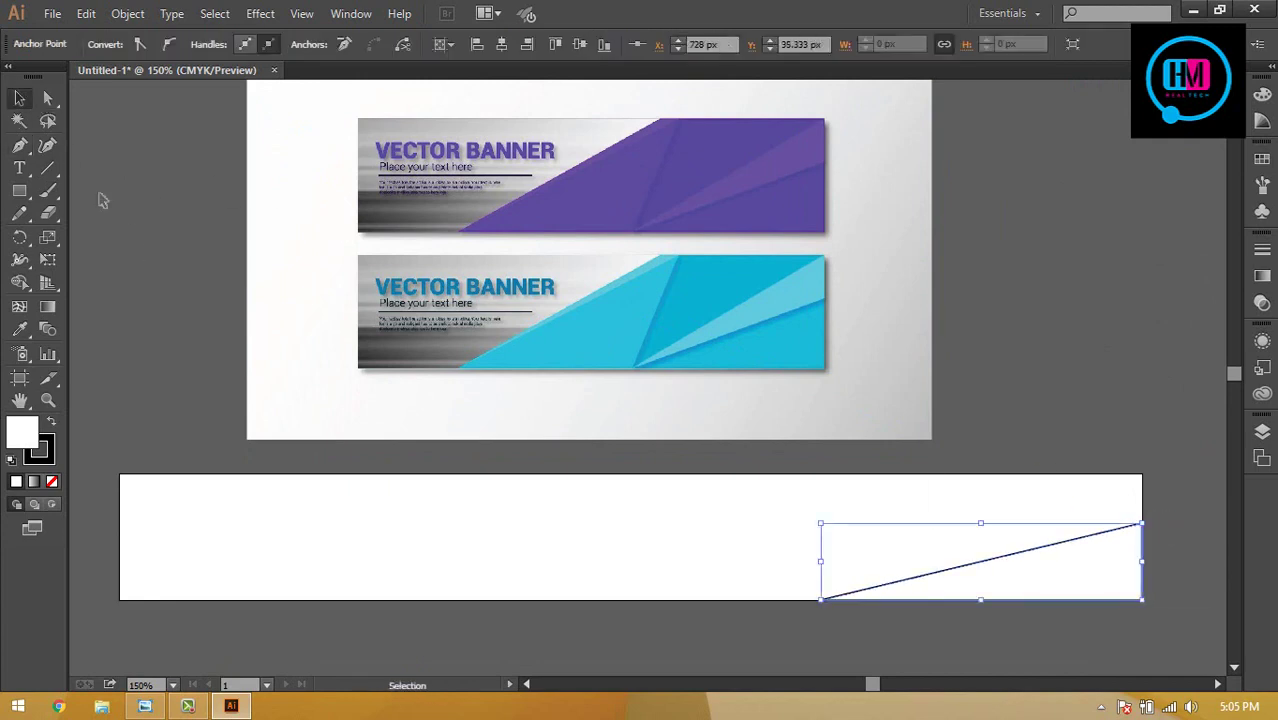
{"action": "left_click", "coordinate": [20, 145]}
{"action": "left_click", "coordinate": [20, 97]}
{"action": "left_click", "coordinate": [150, 245]}
{"action": "left_click", "coordinate": [20, 145]}
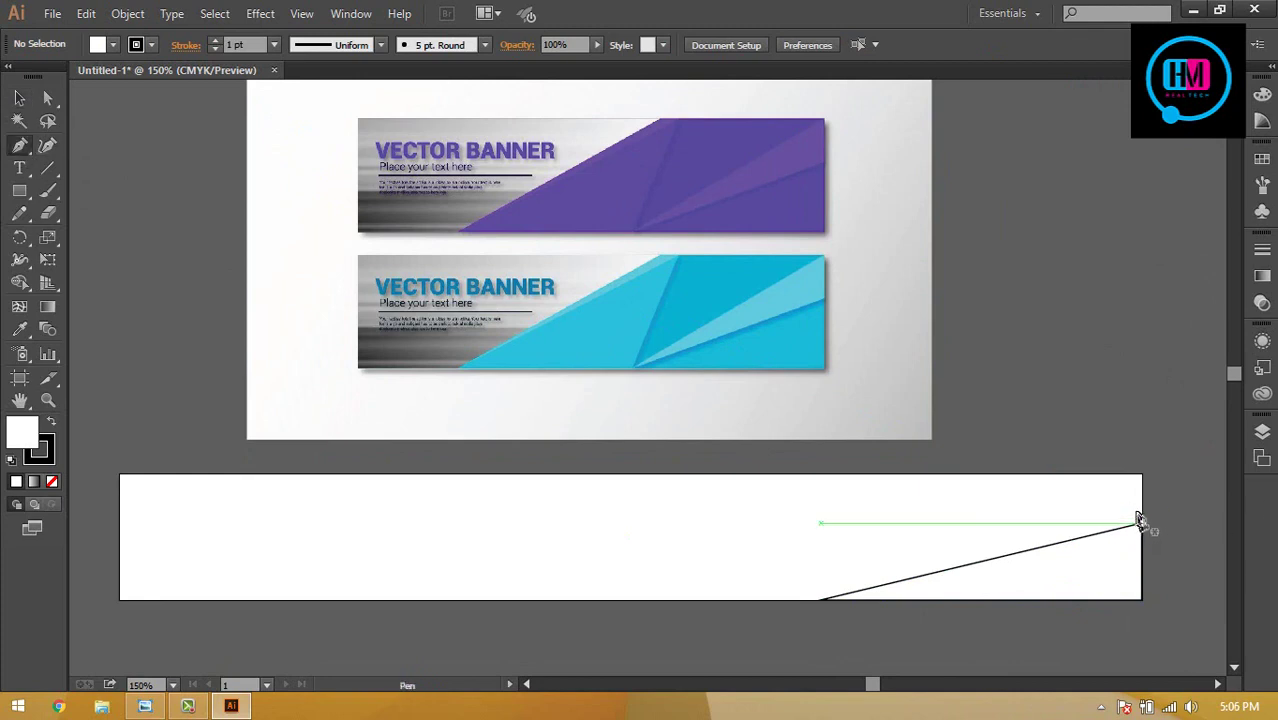
- Draw a second triangle from the top-right corner to the bottom and right edges
{"action": "left_click", "coordinate": [1142, 476]}
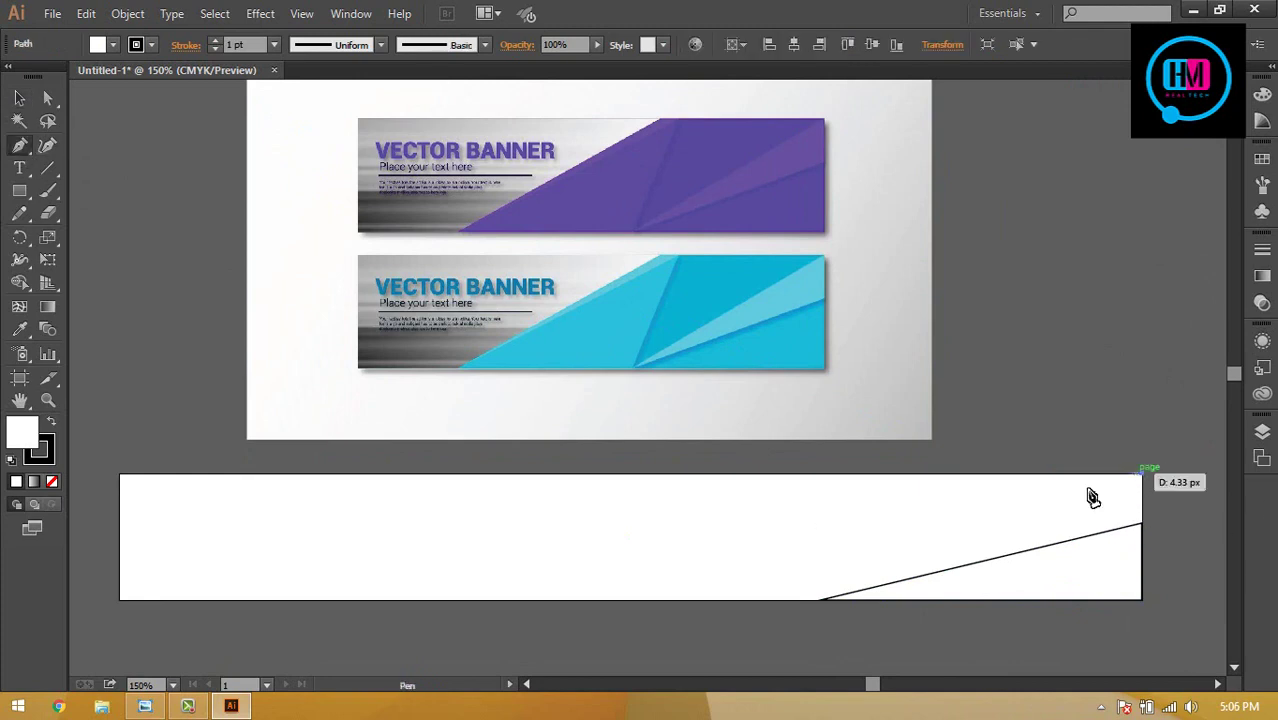
{"action": "left_click", "coordinate": [821, 600]}
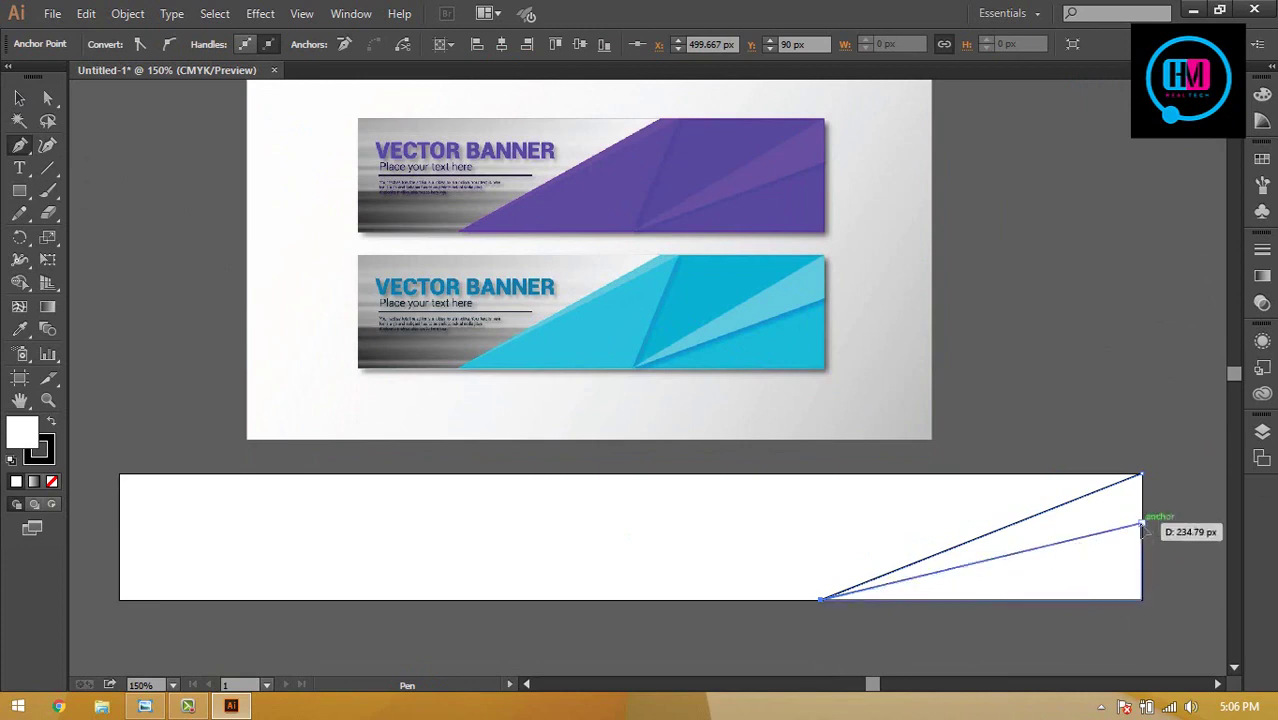
{"action": "left_click", "coordinate": [1141, 523]}
{"action": "left_click", "coordinate": [1138, 480]}
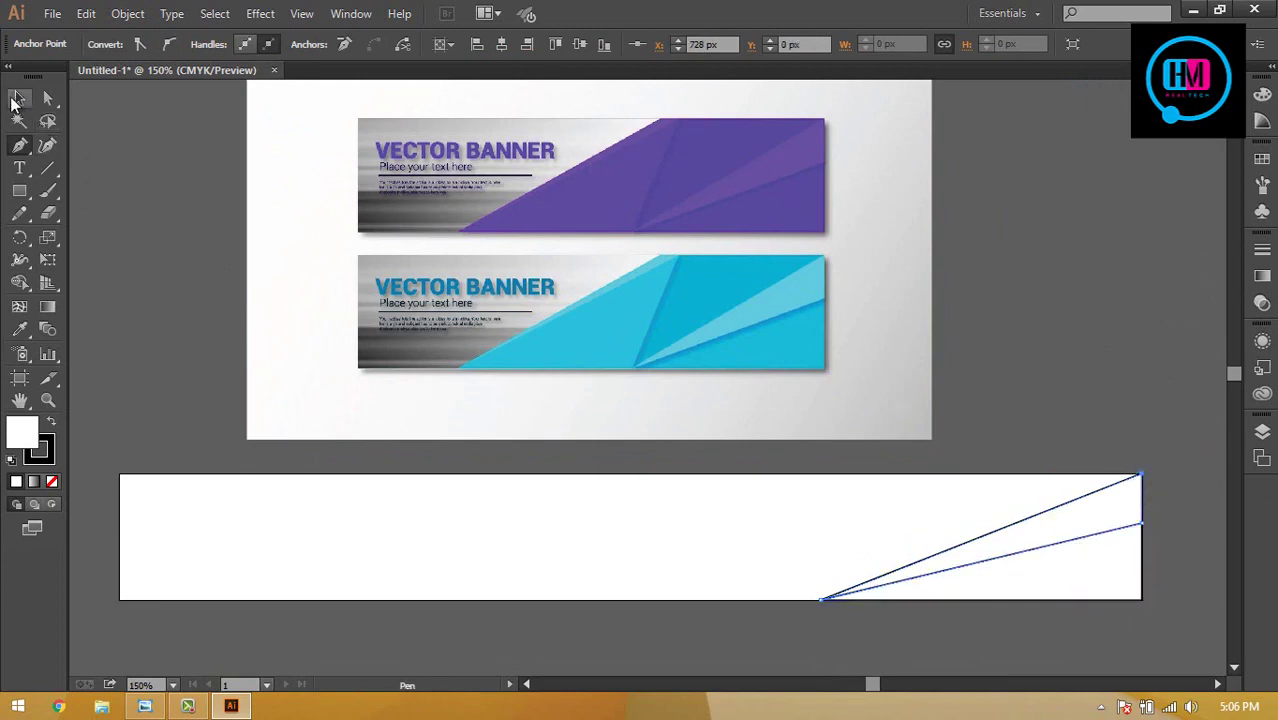
{"action": "left_click", "coordinate": [18, 97]}
{"action": "left_click", "coordinate": [390, 554]}
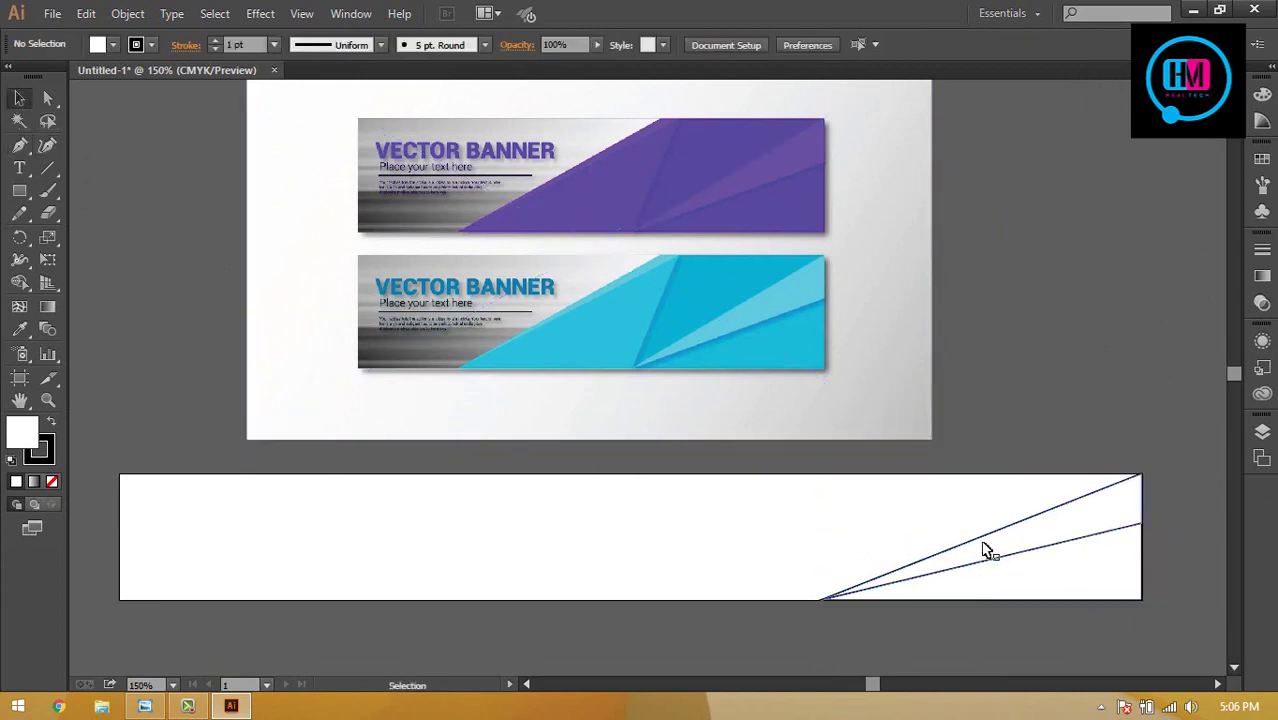
{"action": "left_click", "coordinate": [20, 145]}
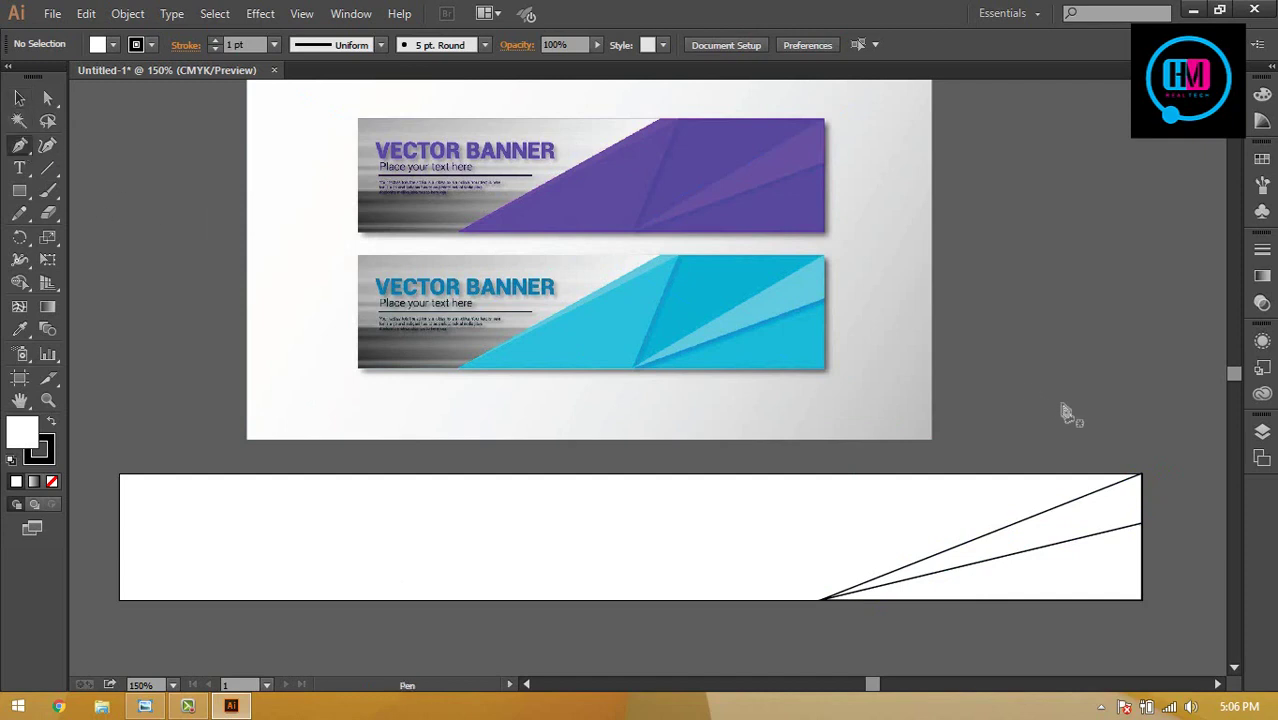
- Draw a third shape from the top-right corner via the bottom edge to the top edge
{"action": "left_click", "coordinate": [1141, 477]}
{"action": "left_click", "coordinate": [821, 599]}
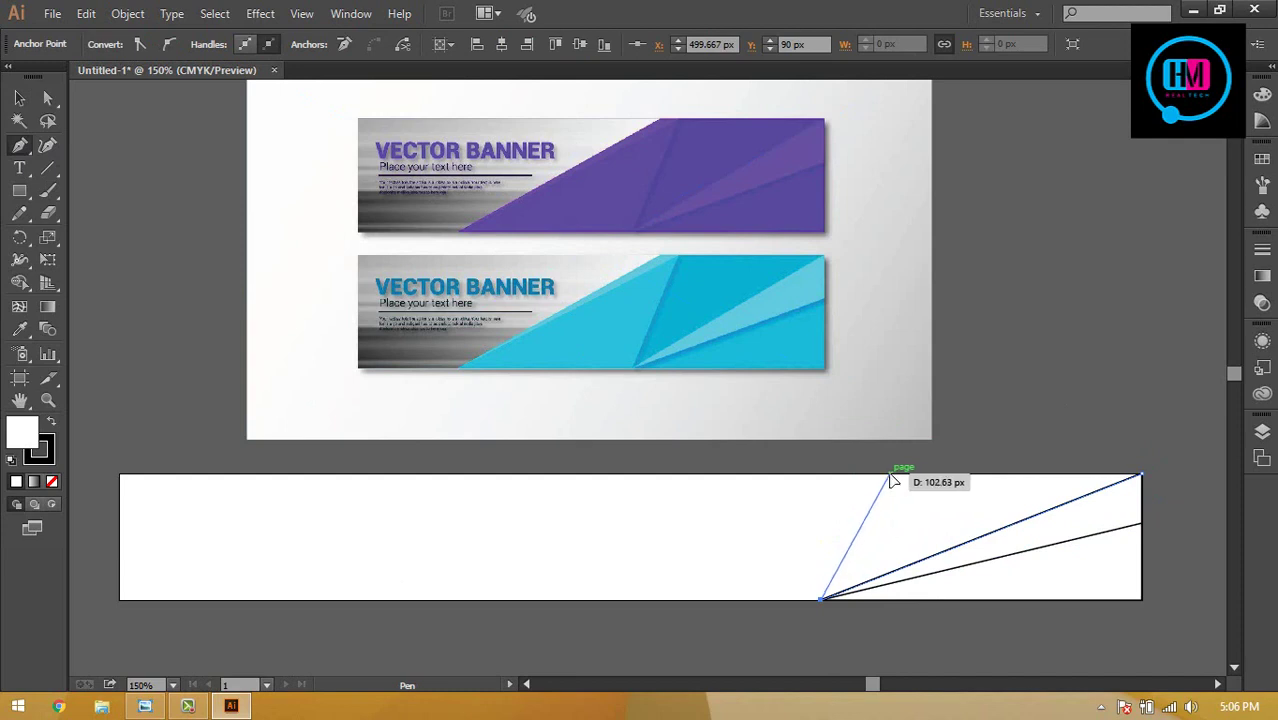
{"action": "left_click", "coordinate": [888, 474]}
{"action": "left_click", "coordinate": [1141, 477]}
{"action": "key", "text": "v"}
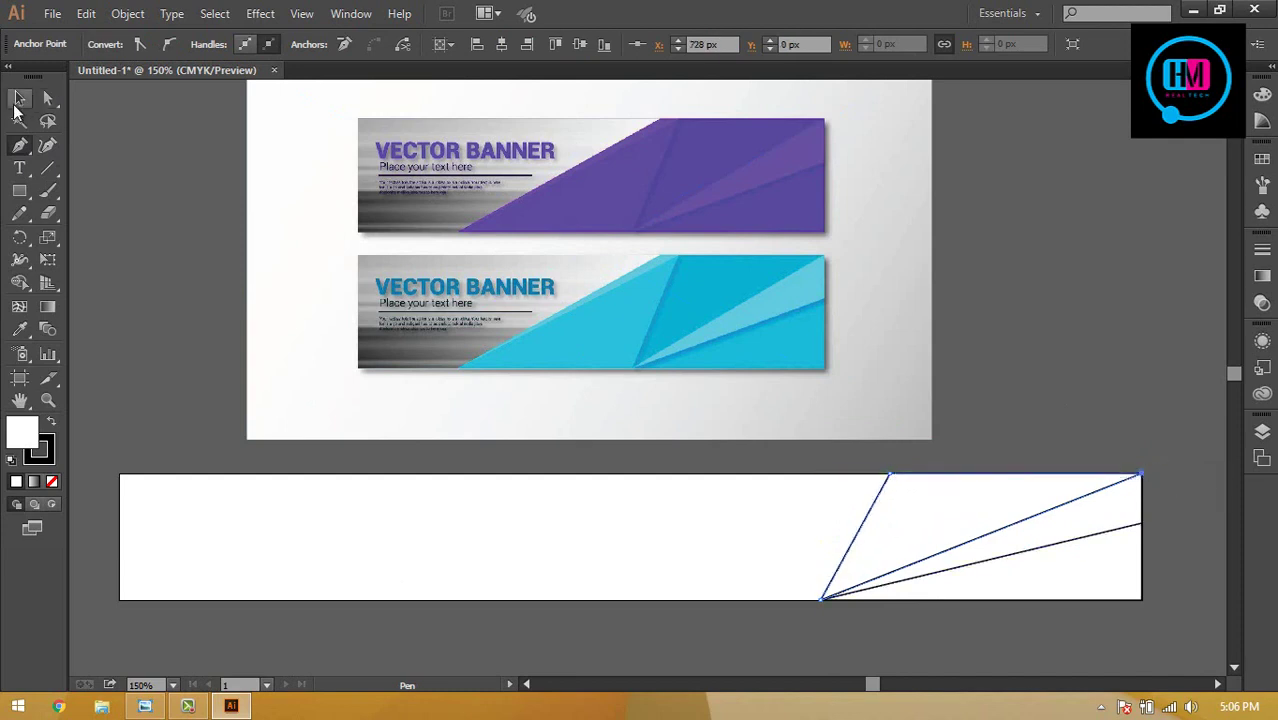
{"action": "left_click", "coordinate": [136, 180]}
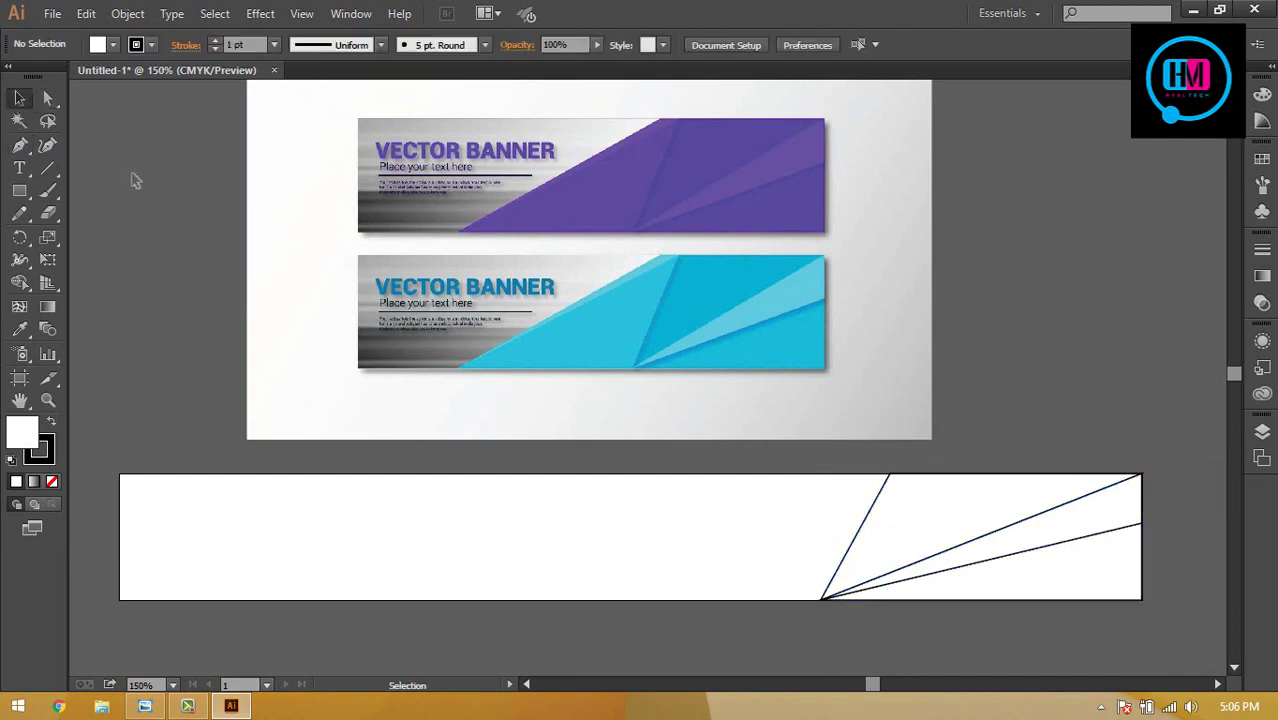
- Delete the unwanted slanted line and redraw a path from the bottom point to the top-right corner
{"action": "left_click", "coordinate": [795, 551]}
{"action": "key", "text": "Delete"}
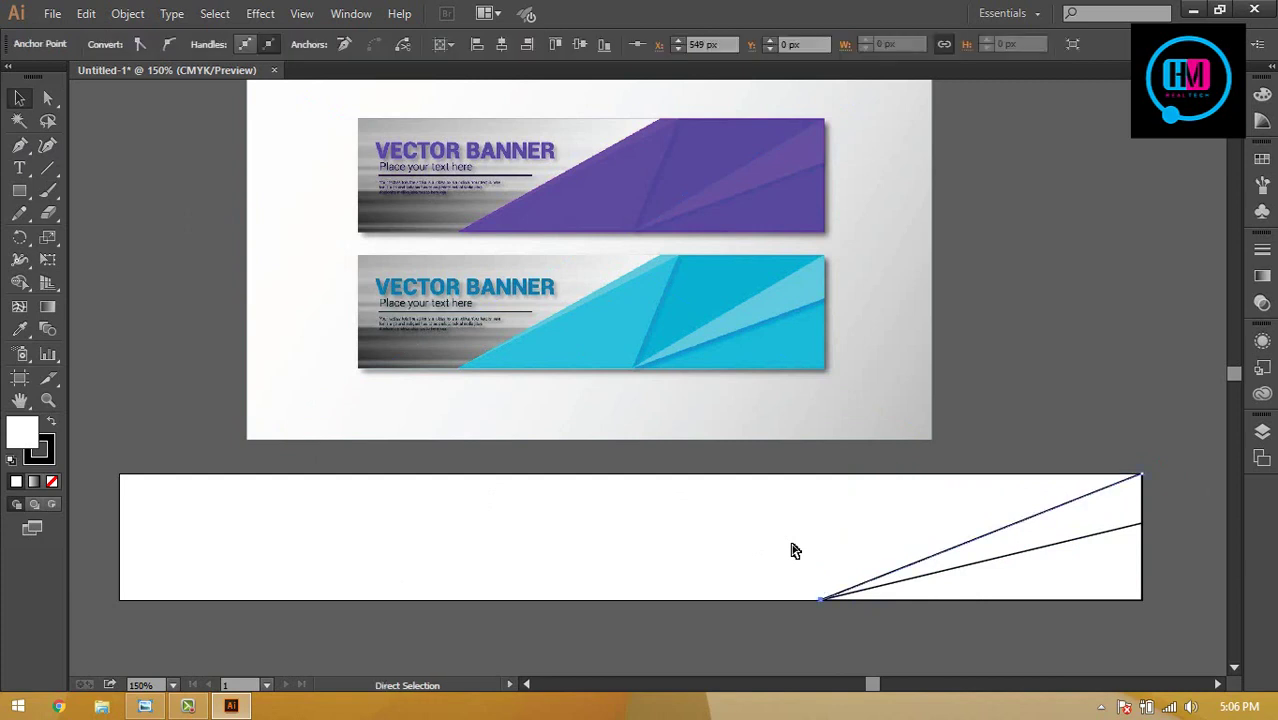
{"action": "key", "text": "v"}
{"action": "left_click", "coordinate": [19, 148]}
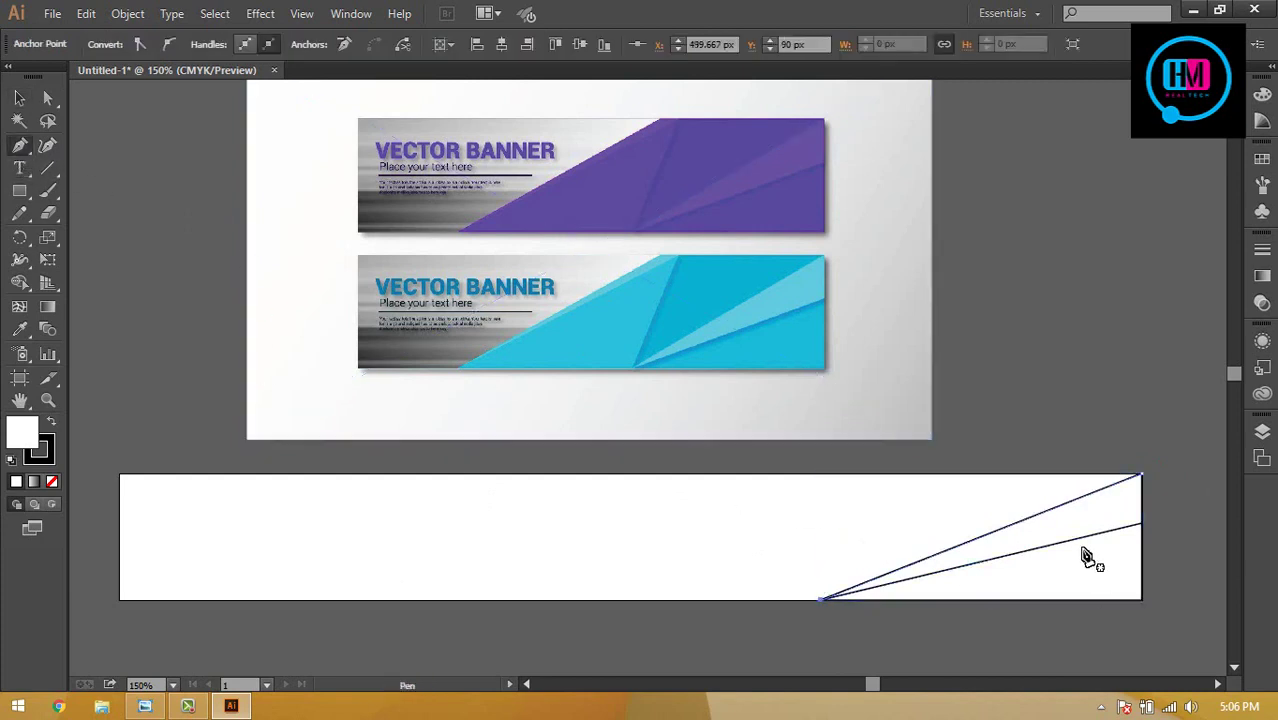
{"action": "key", "text": "v"}
{"action": "left_click", "coordinate": [628, 398]}
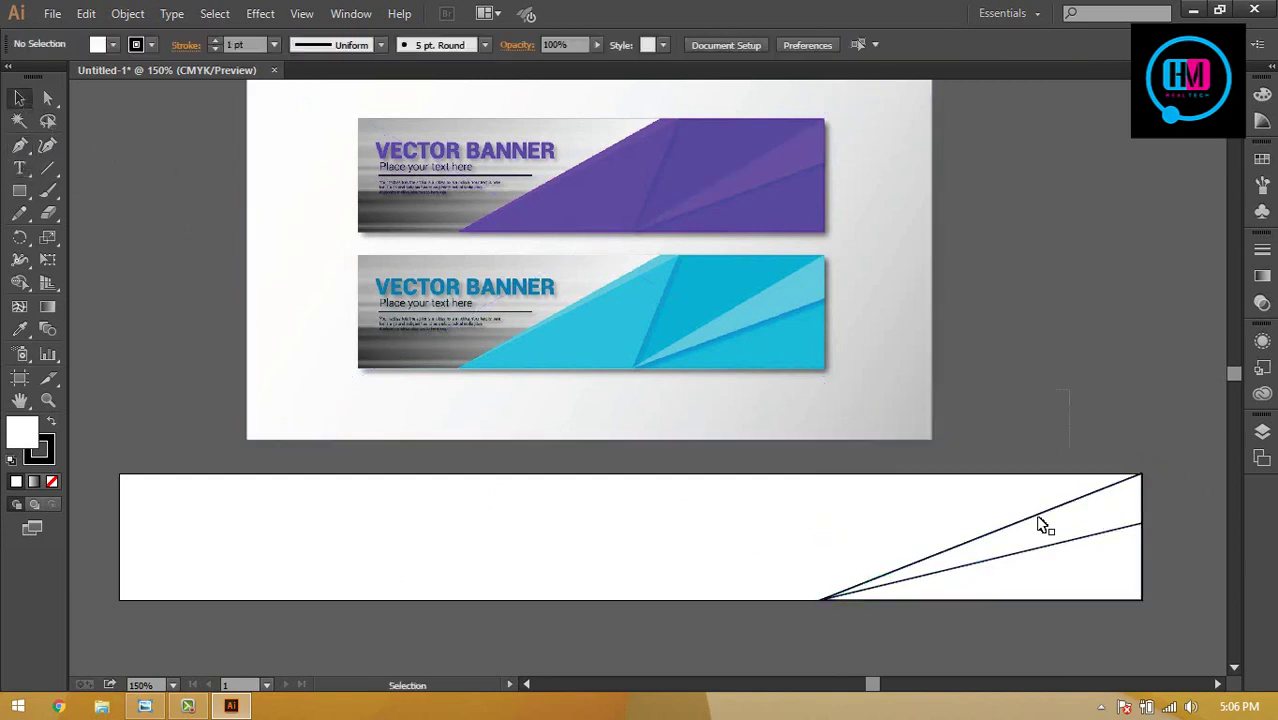
{"action": "left_click", "coordinate": [19, 145]}
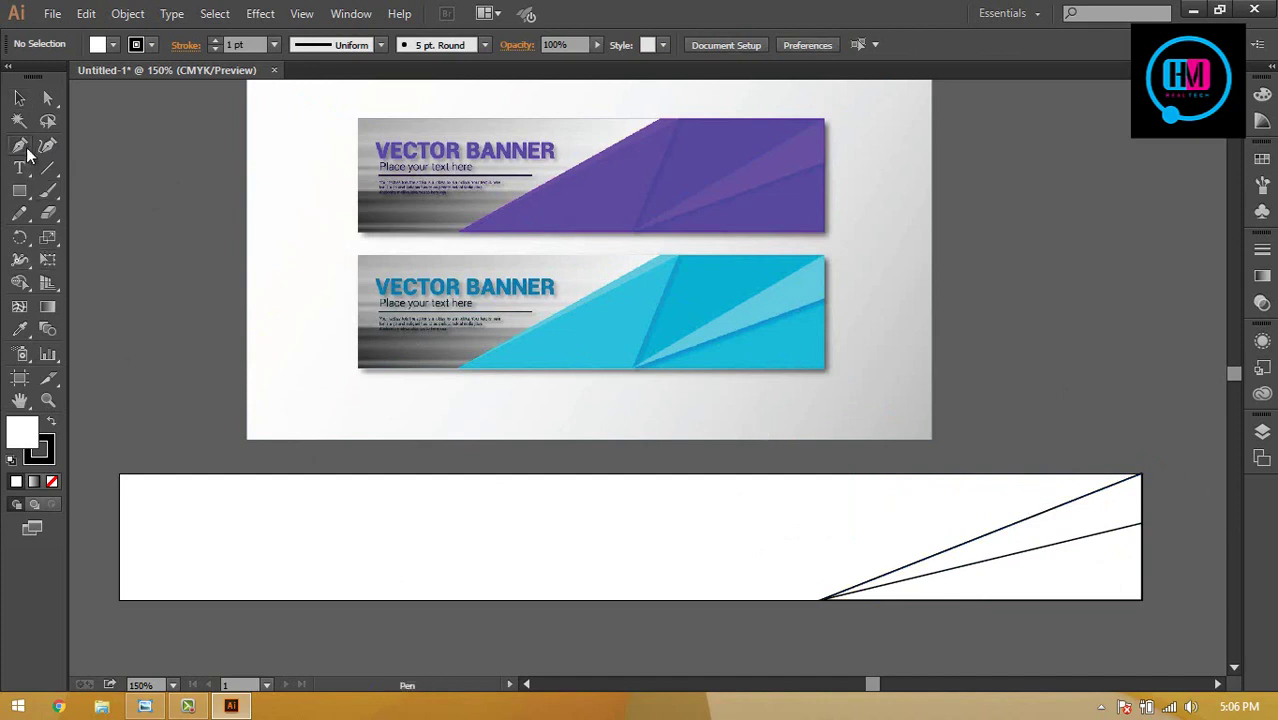
{"action": "left_click", "coordinate": [820, 599]}
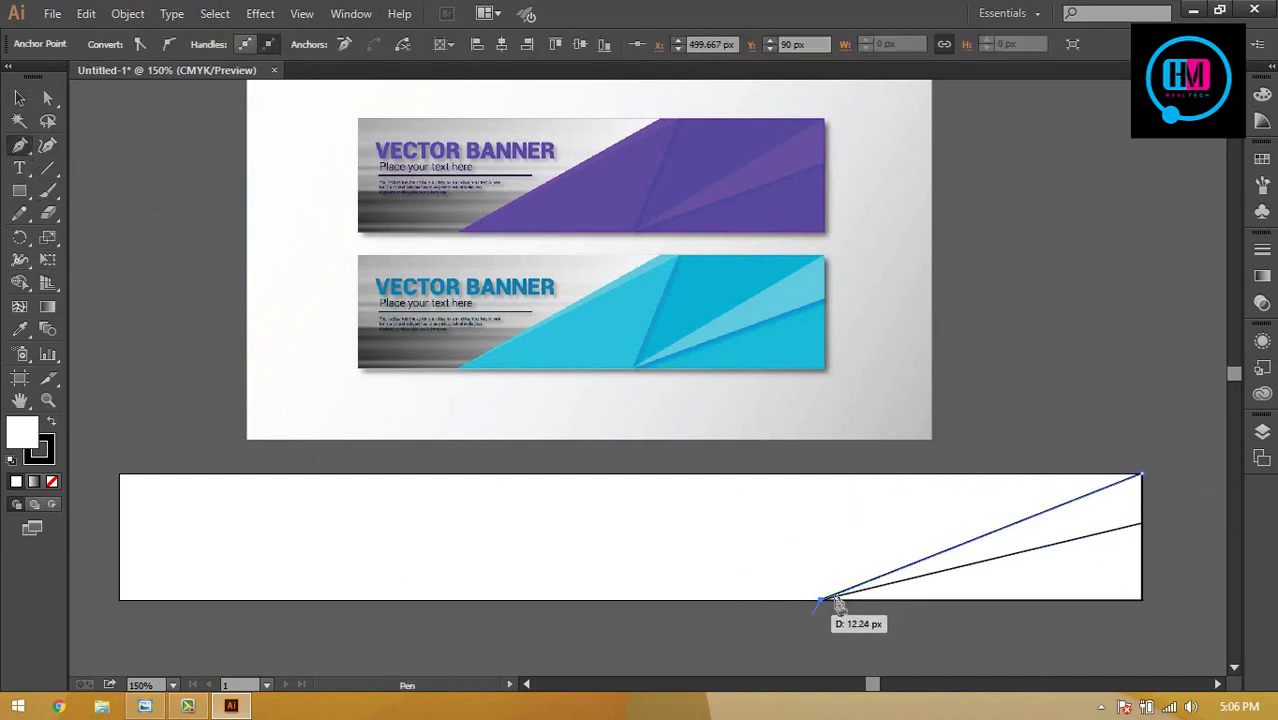
{"action": "left_click", "coordinate": [1140, 476]}
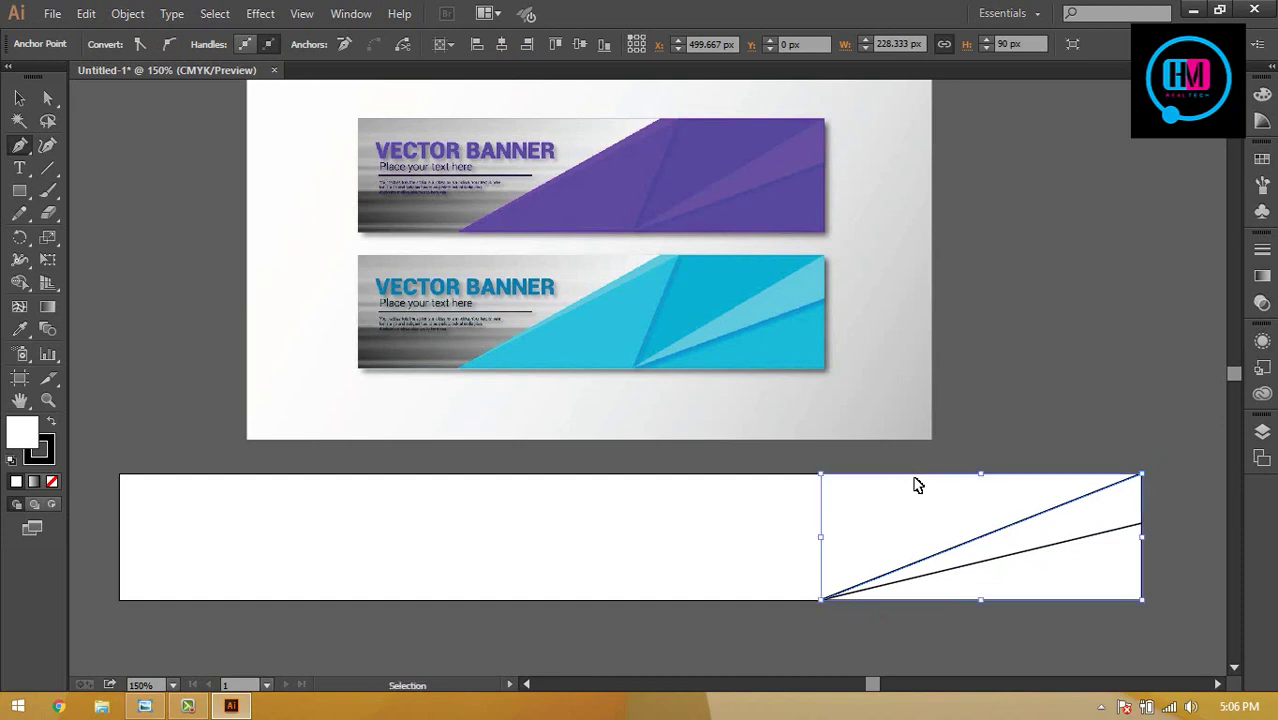
{"action": "left_click", "coordinate": [912, 486], "text": "ctrl"}
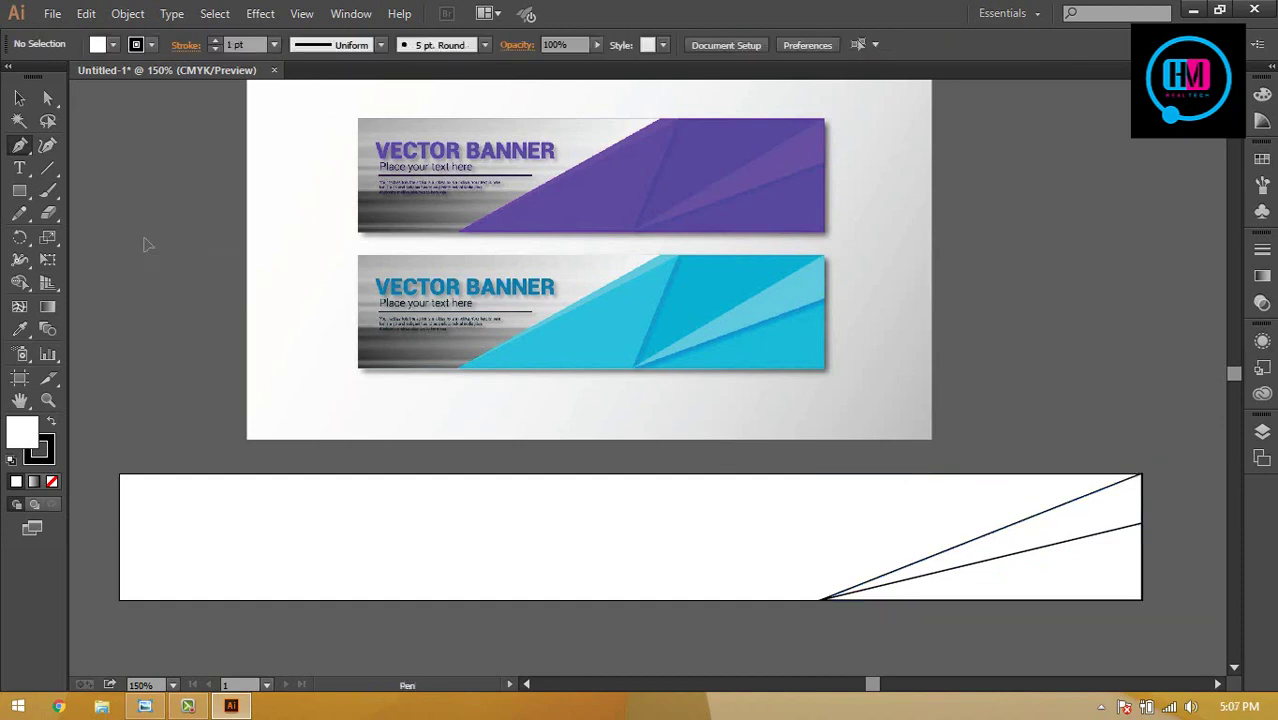
- Draw another triangle from the bottom point up to the banner's top edge
{"action": "left_click", "coordinate": [1140, 476]}
{"action": "left_click", "coordinate": [820, 599]}
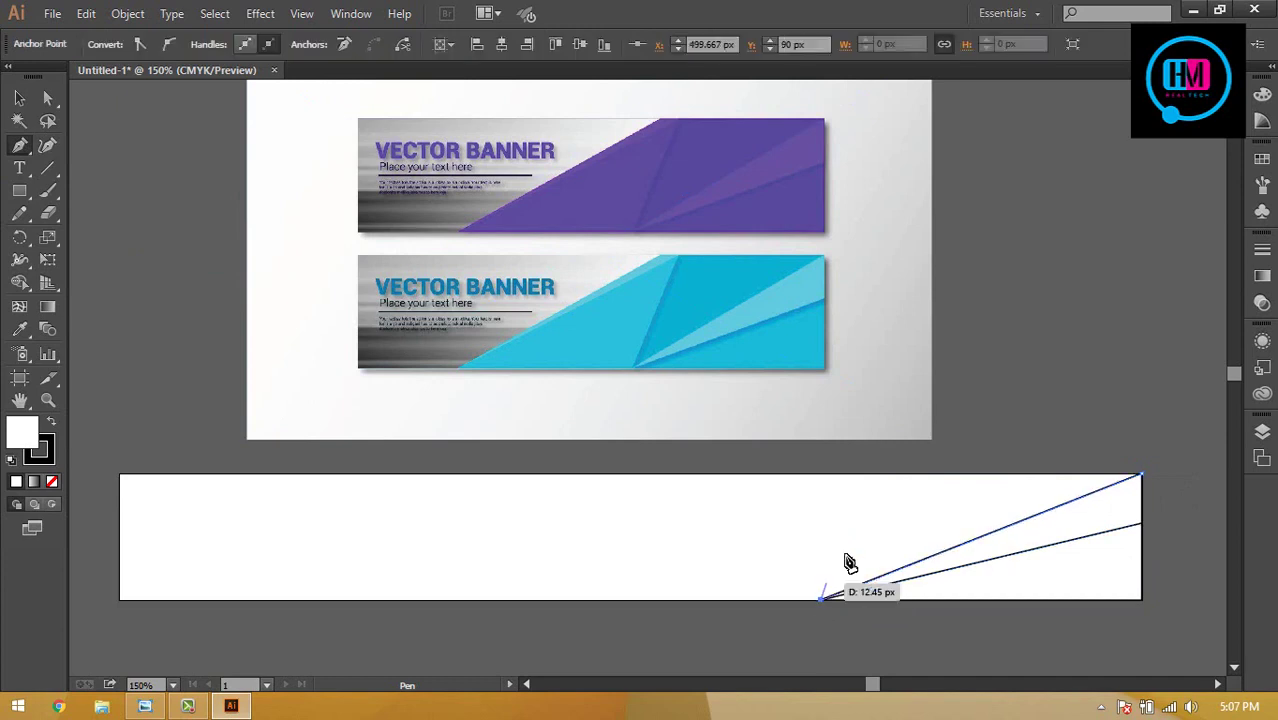
{"action": "left_click", "coordinate": [940, 474]}
{"action": "left_click", "coordinate": [1141, 477]}
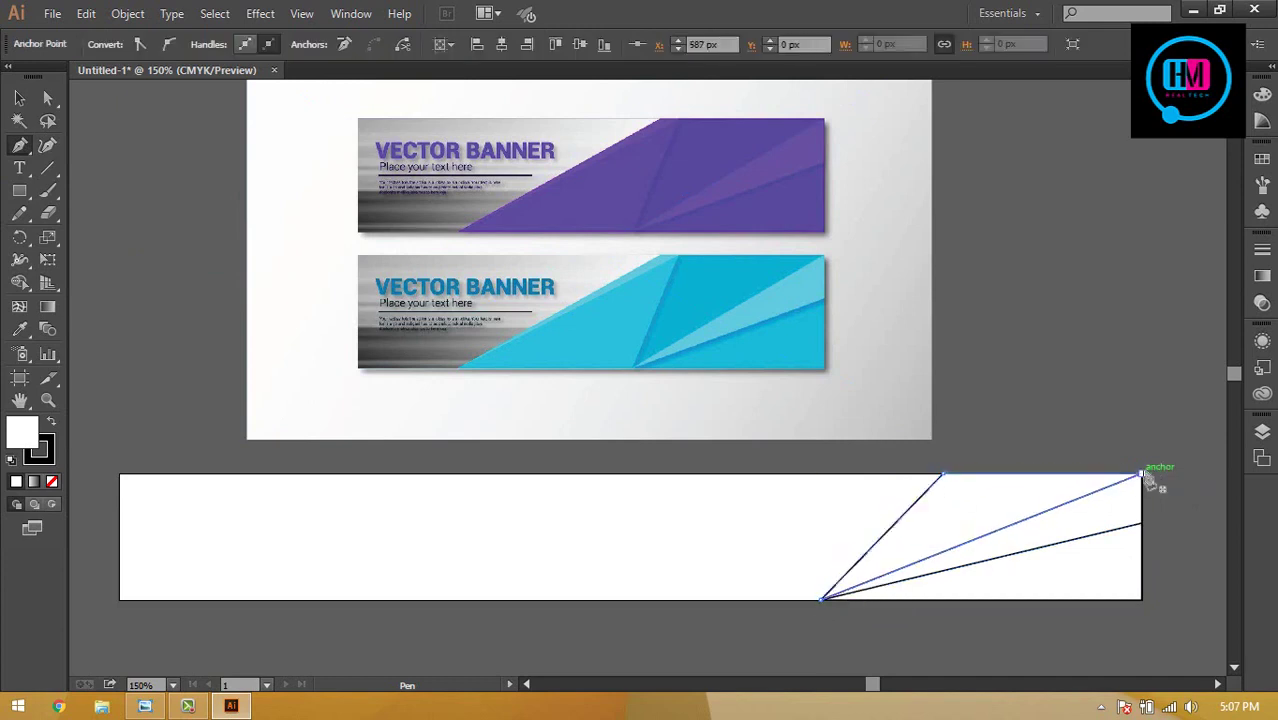
{"action": "left_click", "coordinate": [20, 99]}
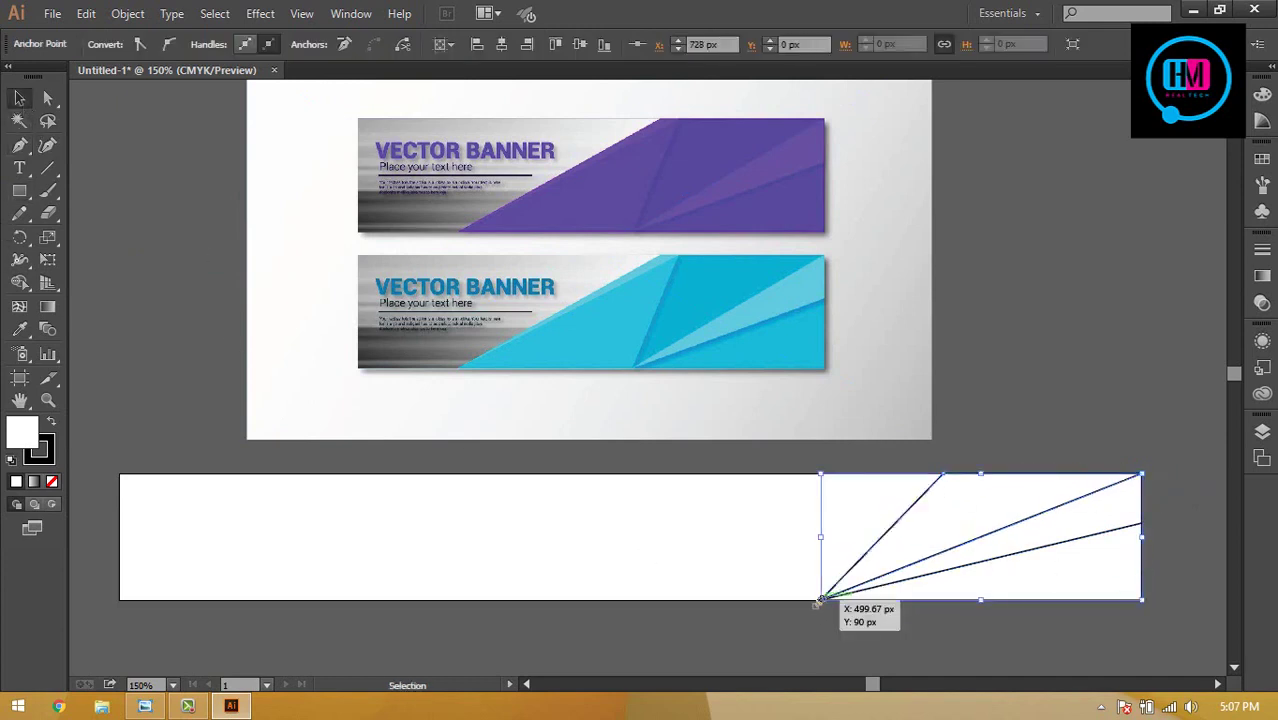
- Stretch the triangle group's left side outward to widen the fan
{"action": "left_click_drag", "start_coordinate": [820, 599], "coordinate": [712, 599]}
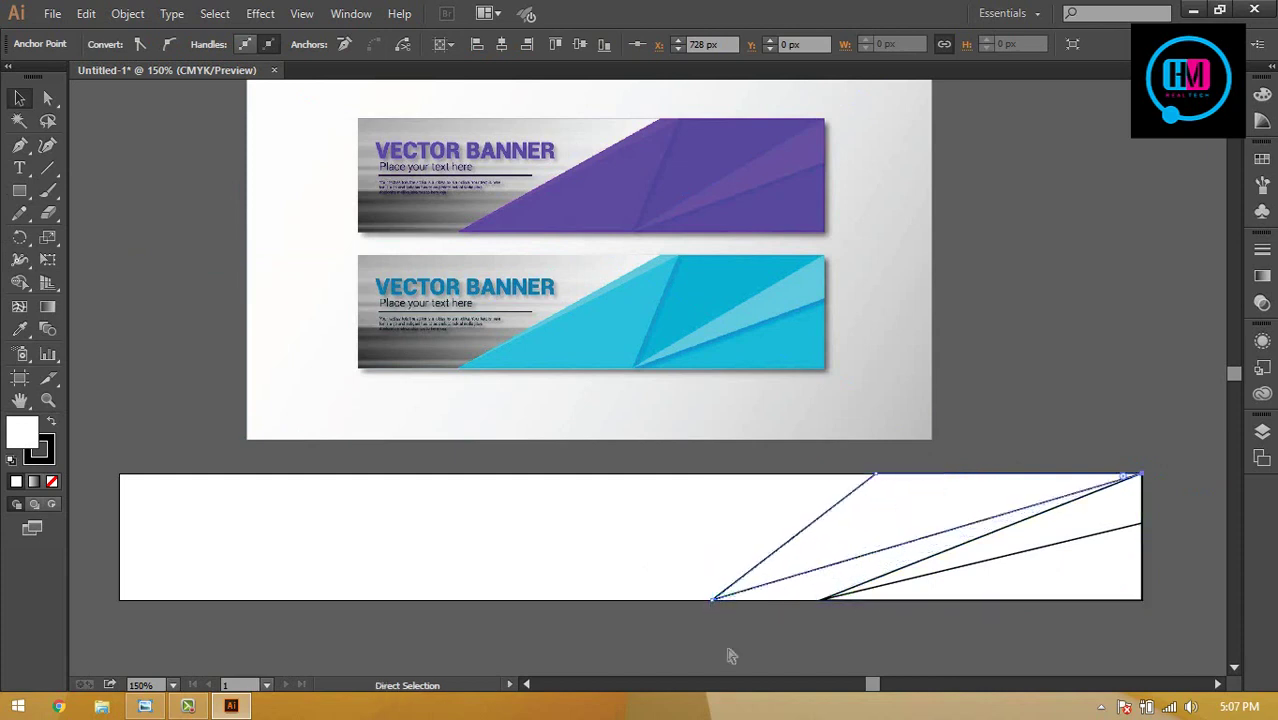
{"action": "key", "text": "ctrl+z"}
{"action": "left_click", "coordinate": [759, 611]}
{"action": "left_click", "coordinate": [833, 563]}
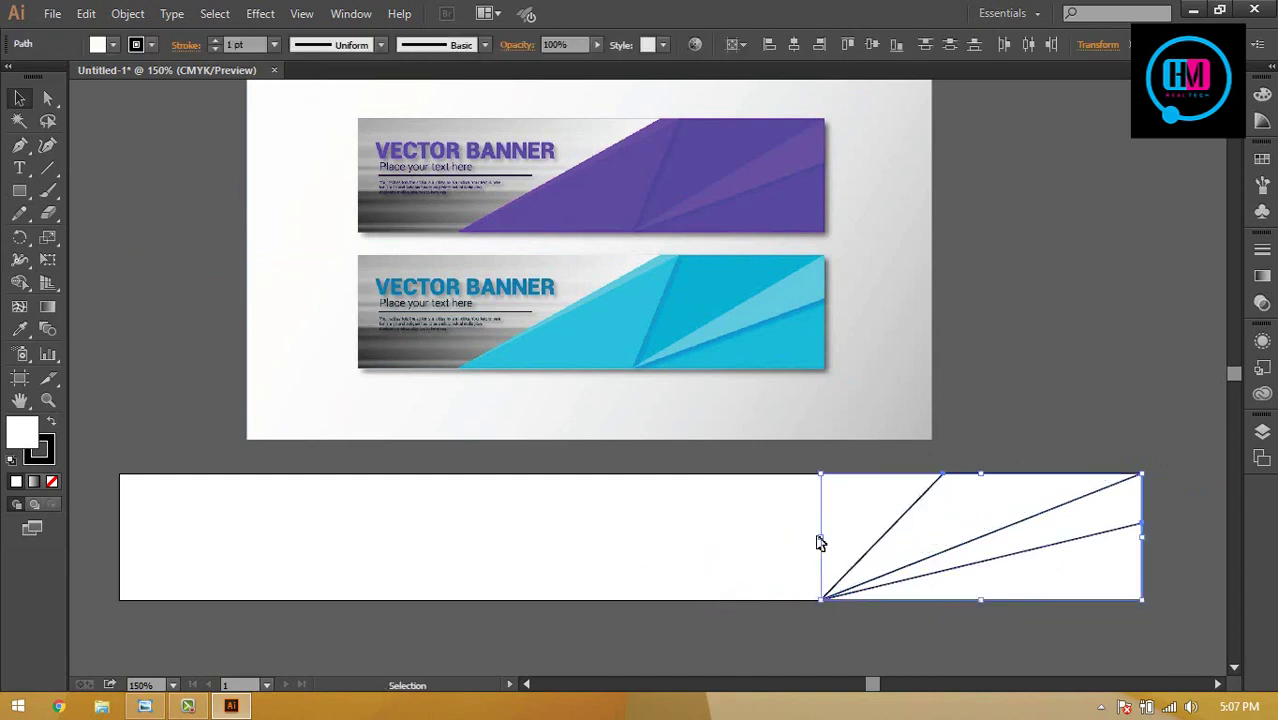
{"action": "left_click_drag", "start_coordinate": [820, 543], "coordinate": [685, 540]}
{"action": "left_click", "coordinate": [754, 664]}
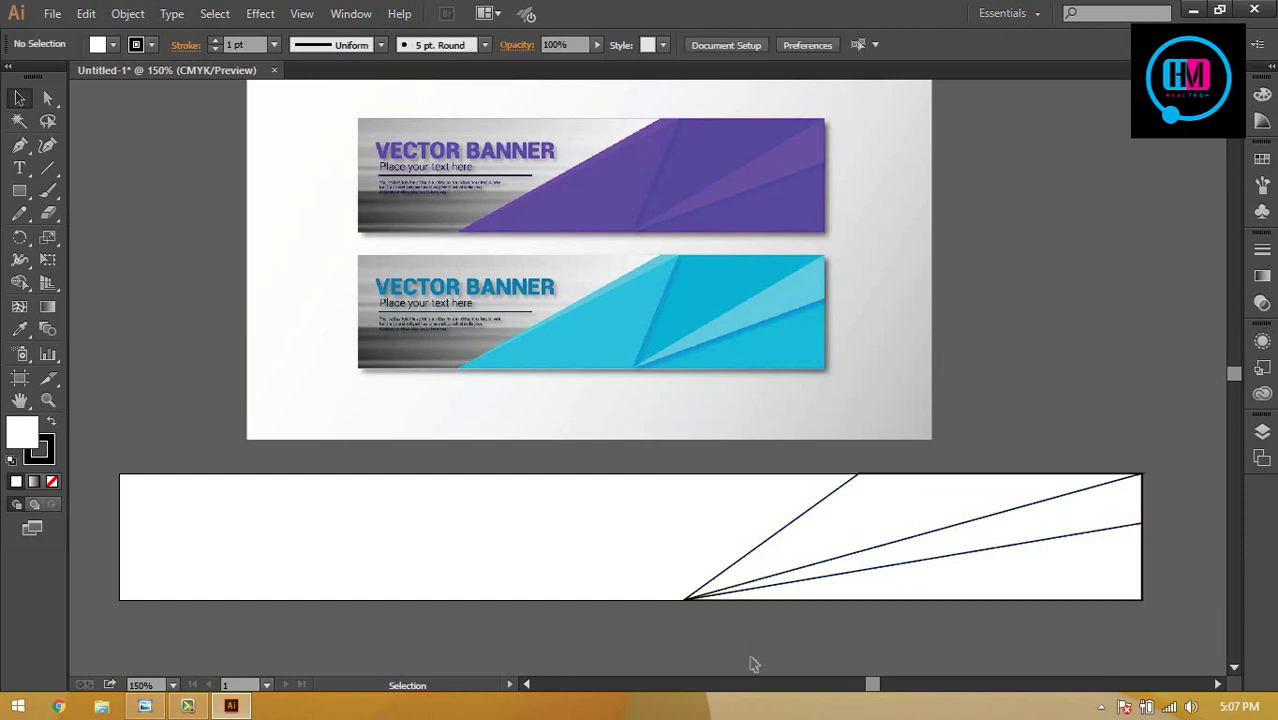
{"action": "left_click_drag", "start_coordinate": [1072, 360], "coordinate": [1084, 337]}
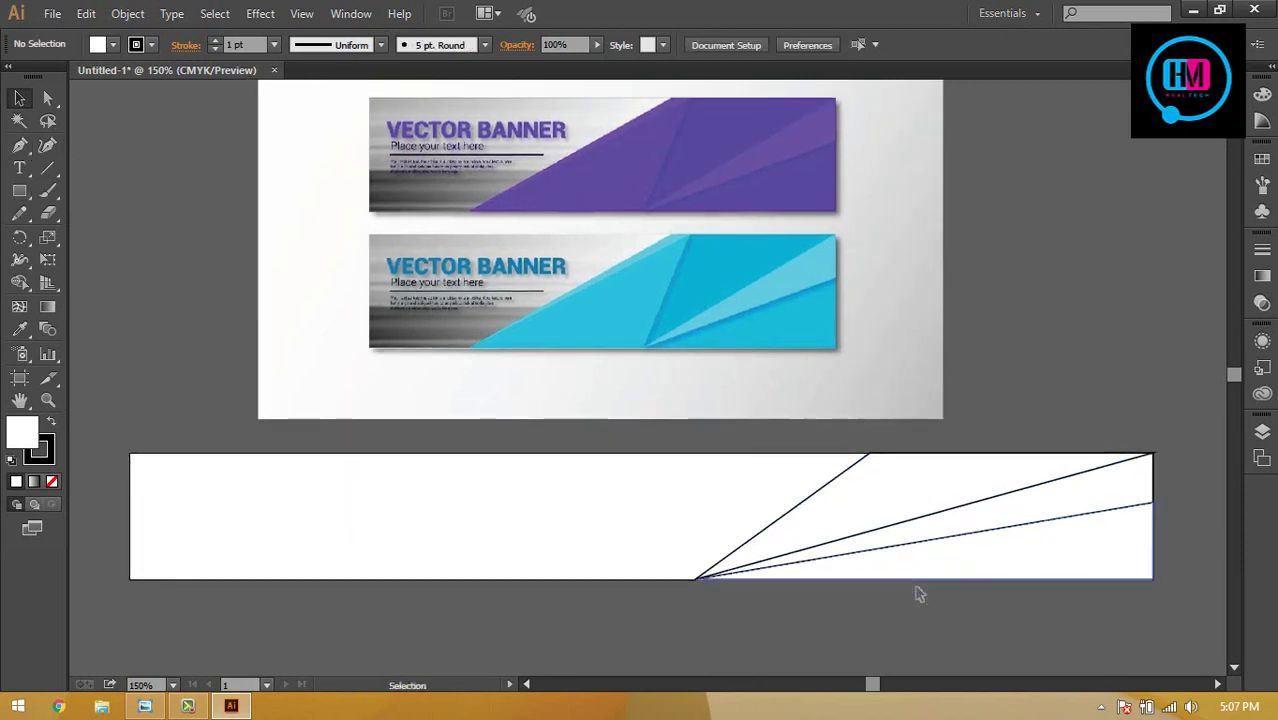
- Fill the lower-right triangle with cyan and the middle one with light cyan from the reference
{"action": "left_click", "coordinate": [880, 562]}
{"action": "left_click", "coordinate": [793, 322]}
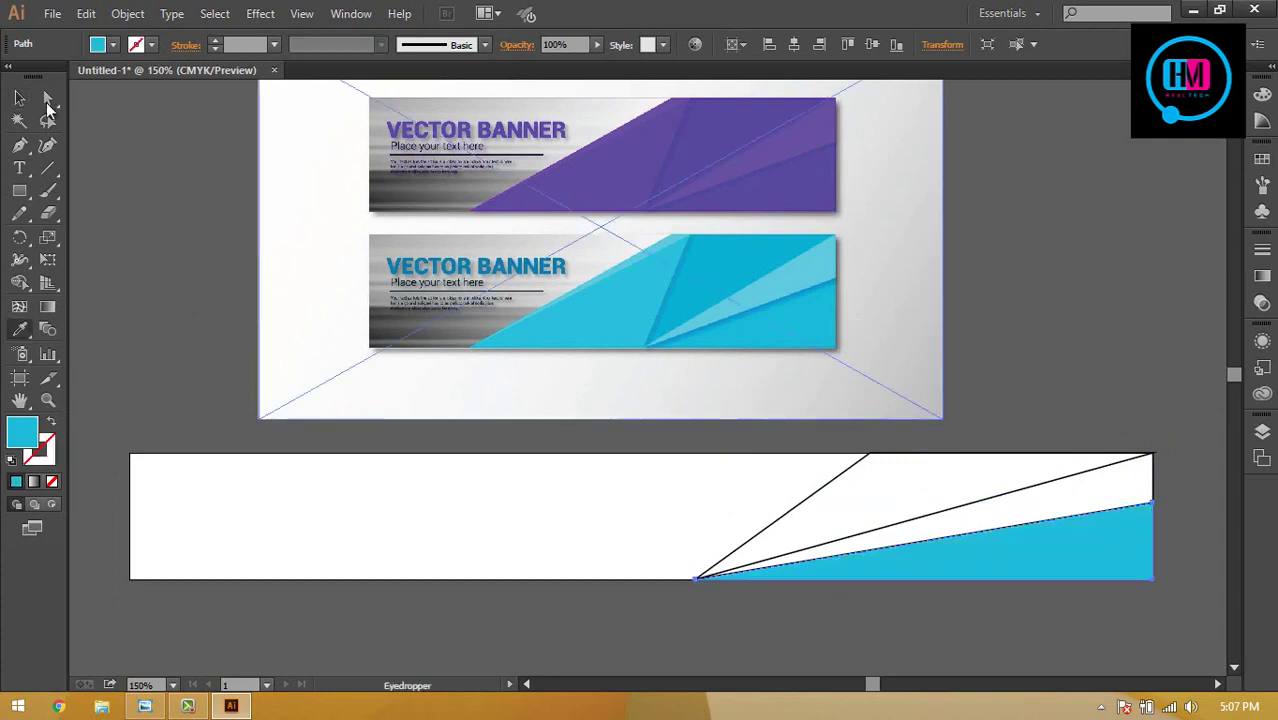
{"action": "key", "text": "v"}
{"action": "left_click", "coordinate": [1000, 510]}
{"action": "key", "text": "i"}
{"action": "left_click", "coordinate": [807, 268]}
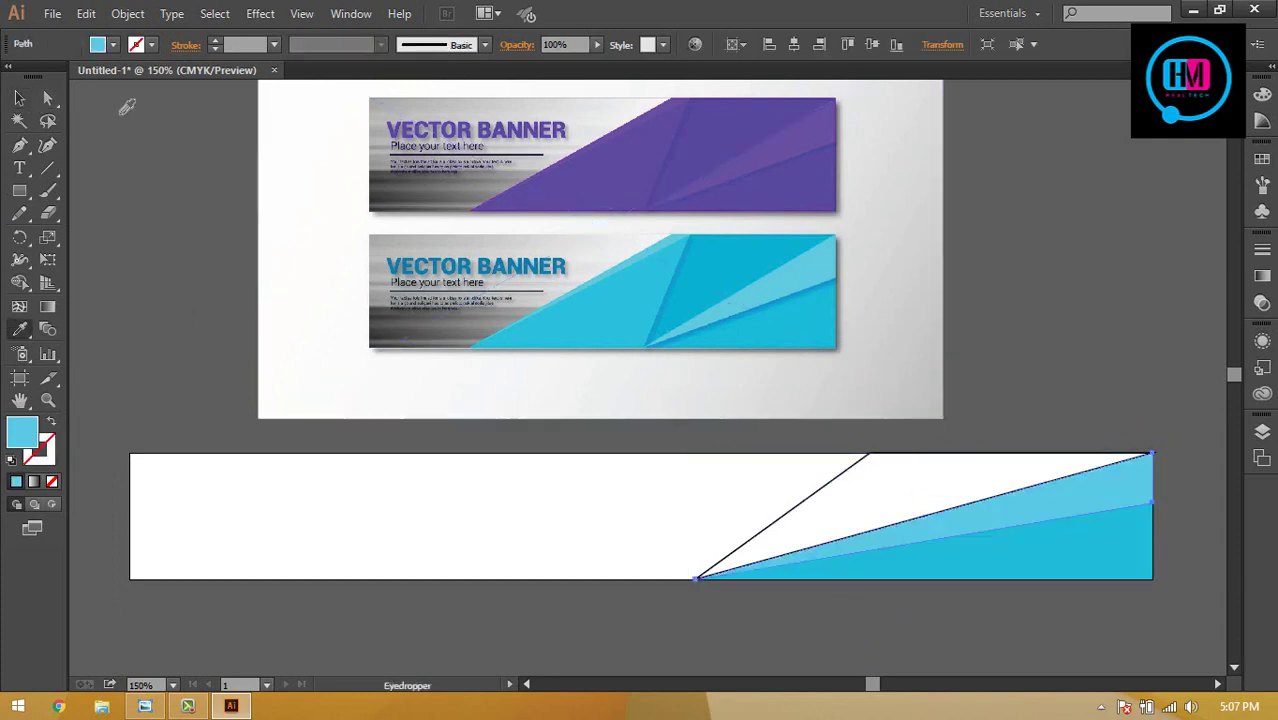
{"action": "key", "text": "v"}
{"action": "left_click", "coordinate": [770, 389]}
- Fill the large upper triangle with the reference banner's cyan
{"action": "left_click", "coordinate": [925, 453]}
{"action": "key", "text": "i"}
{"action": "left_click", "coordinate": [756, 251]}
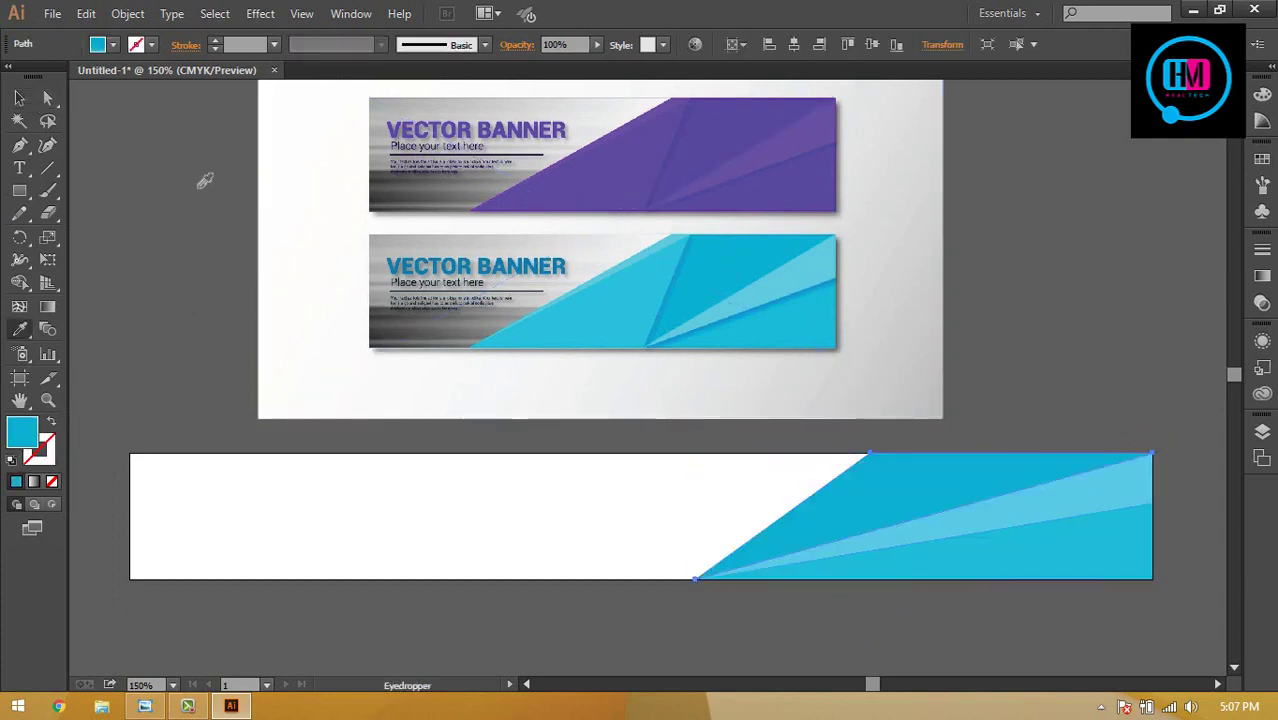
{"action": "key", "text": "v"}
{"action": "left_click", "coordinate": [123, 130]}
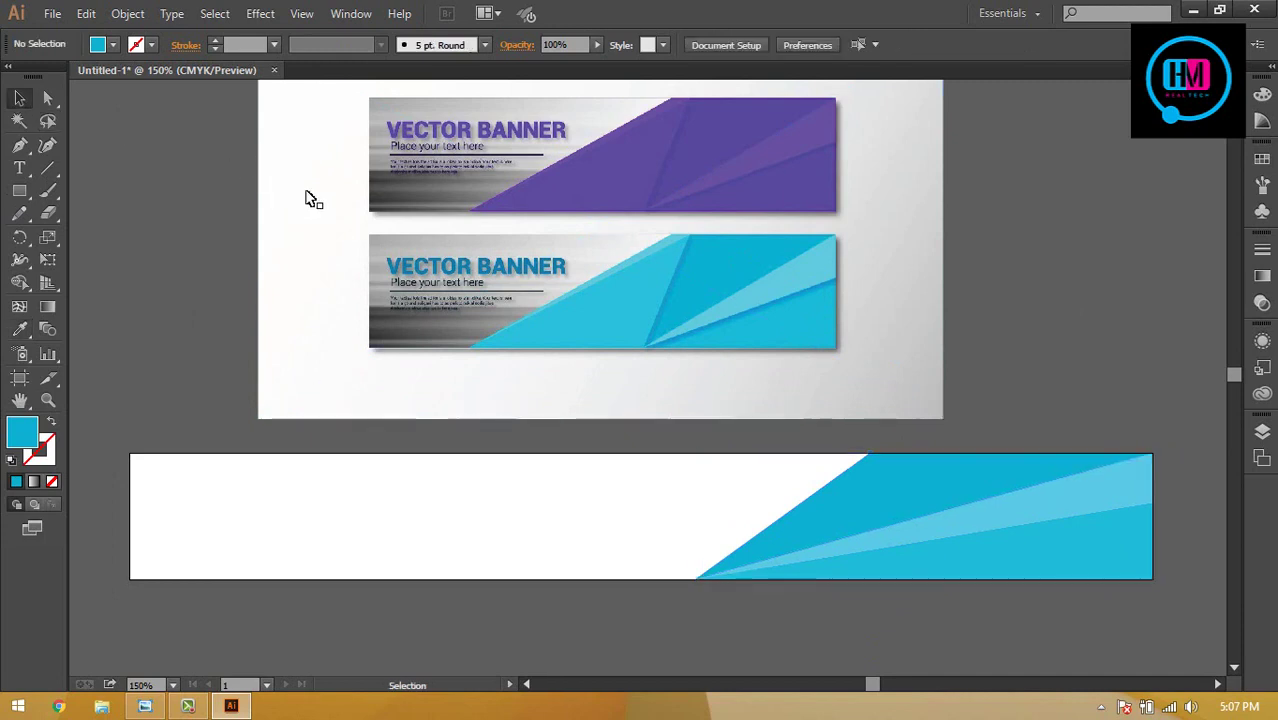
{"action": "left_click", "coordinate": [944, 452]}
- Drag the large cyan triangle's top anchor about 38 px left along the top edge
{"action": "right_click", "coordinate": [979, 486]}
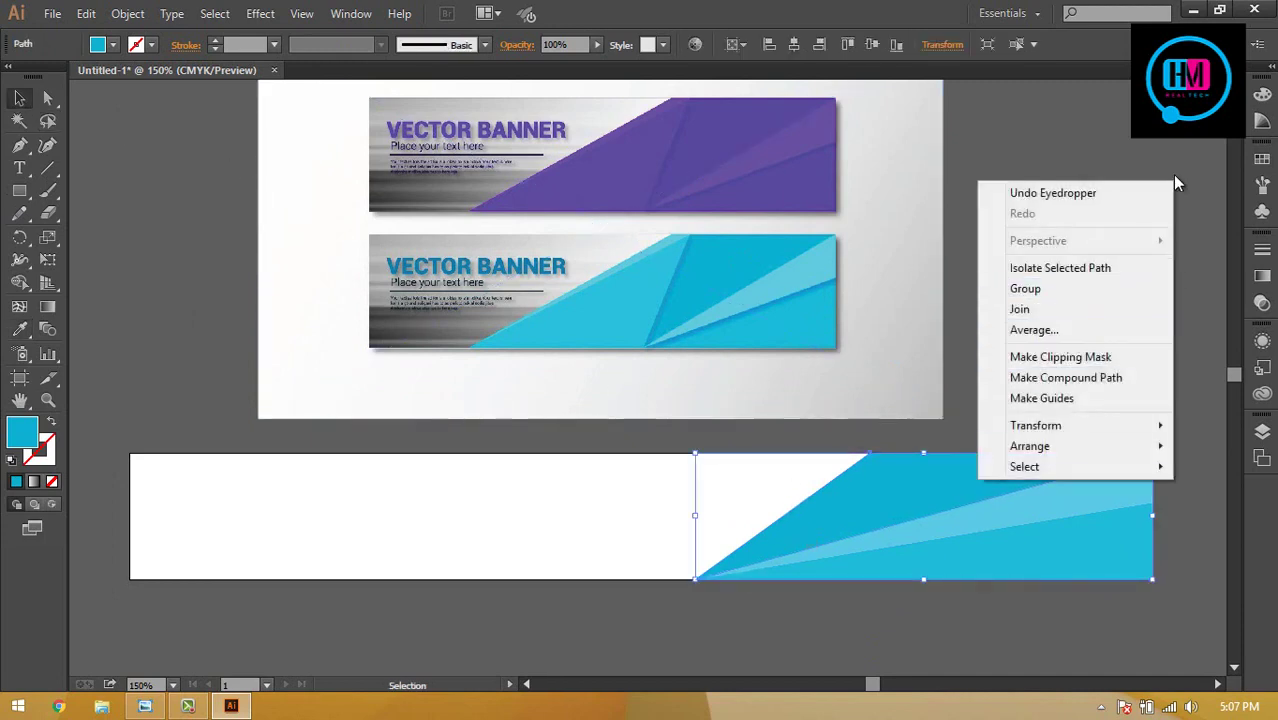
{"action": "left_click", "coordinate": [1178, 184]}
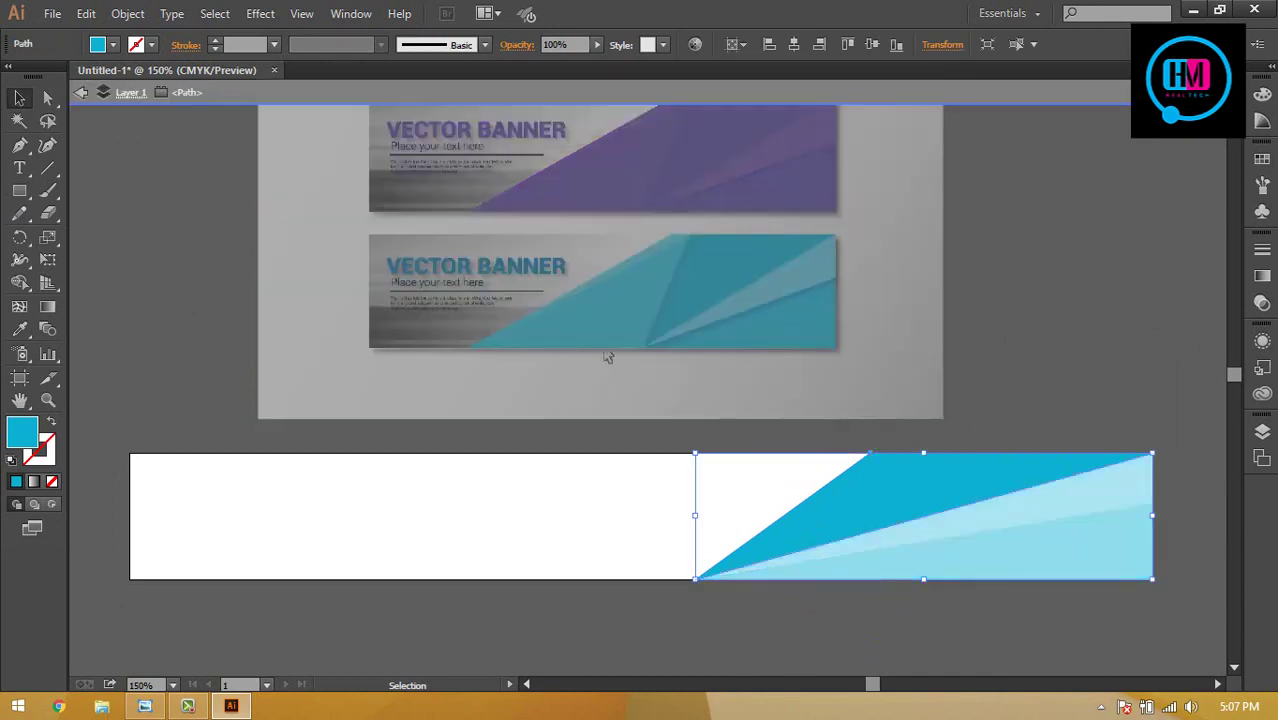
{"action": "key", "text": "a"}
{"action": "left_click_drag", "start_coordinate": [866, 454], "coordinate": [816, 455]}
{"action": "left_click", "coordinate": [15, 96]}
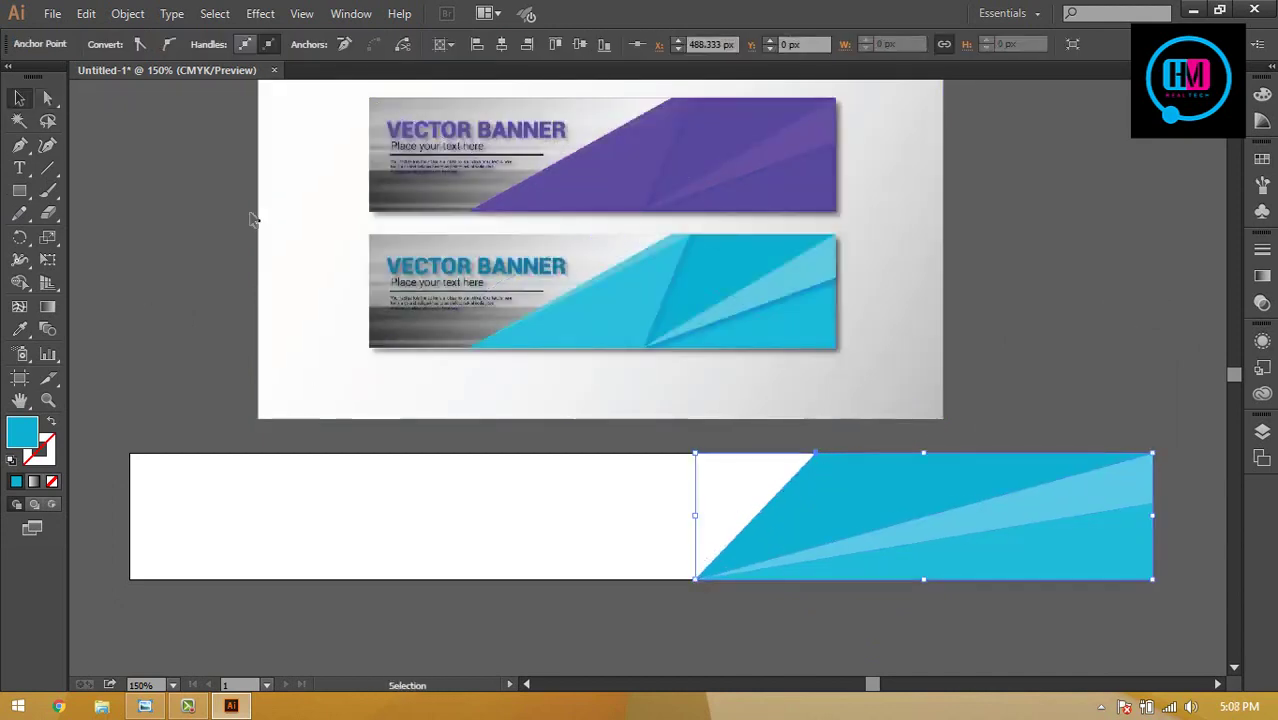
{"action": "left_click", "coordinate": [253, 212]}
{"action": "left_click", "coordinate": [20, 144]}
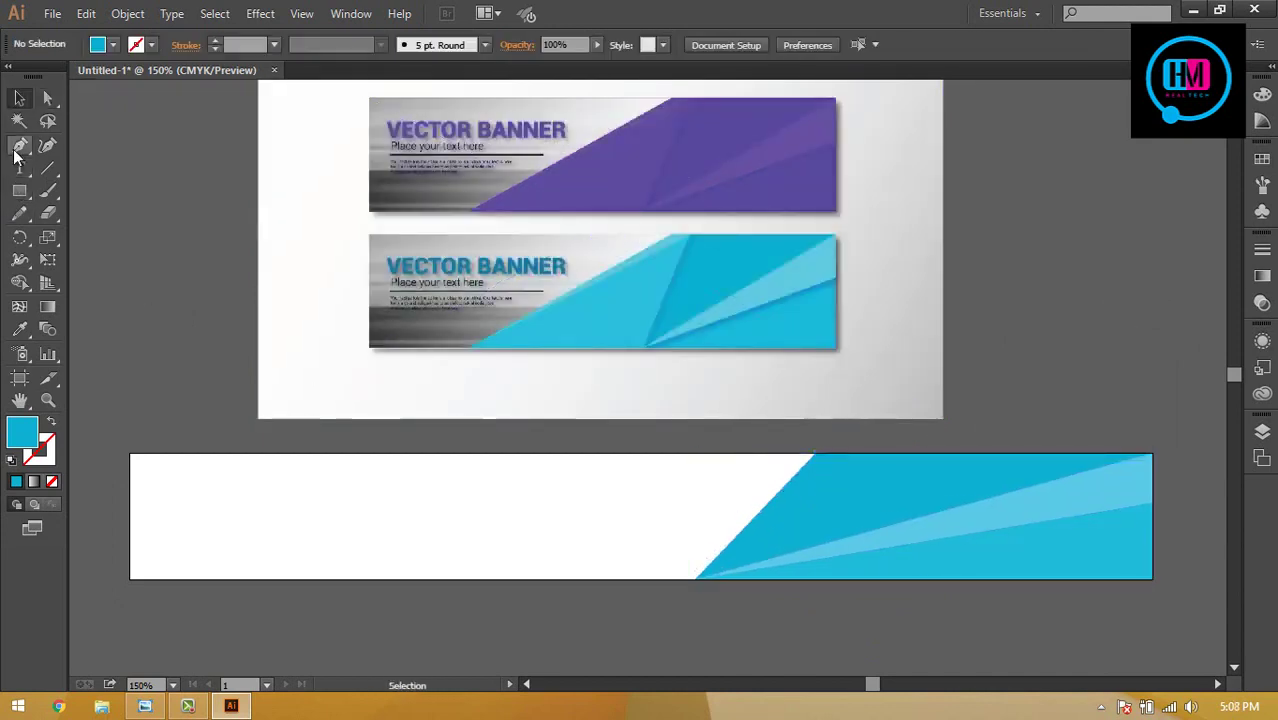
- Draw a new blue triangle from the cyan triangle's top point to a bottom point further left
{"action": "left_click", "coordinate": [816, 455]}
{"action": "left_click", "coordinate": [694, 578]}
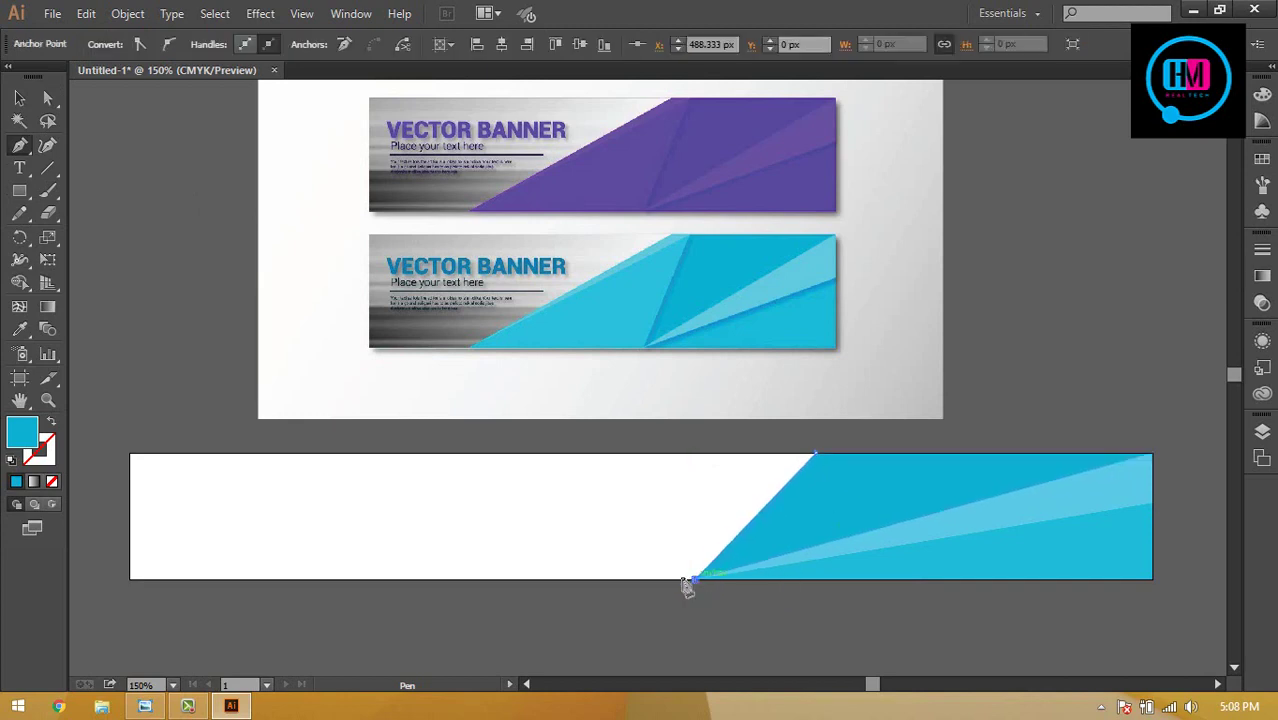
{"action": "left_click", "coordinate": [446, 579]}
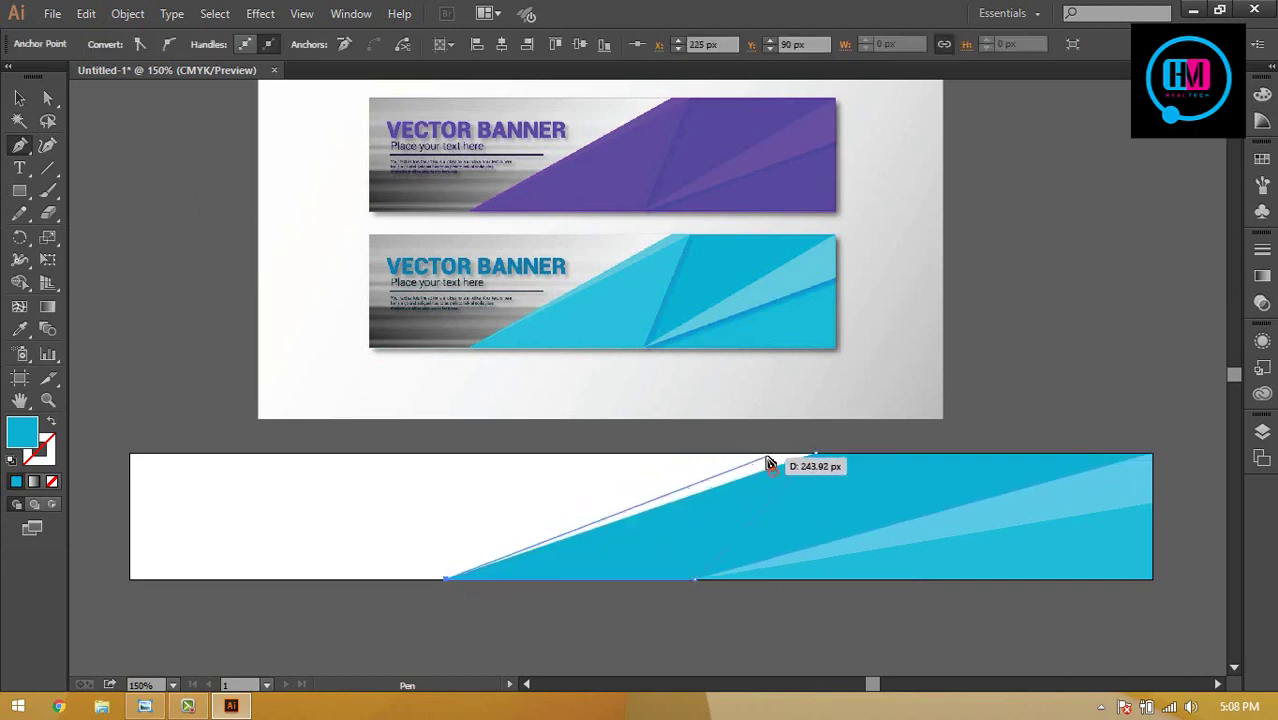
{"action": "left_click", "coordinate": [767, 456]}
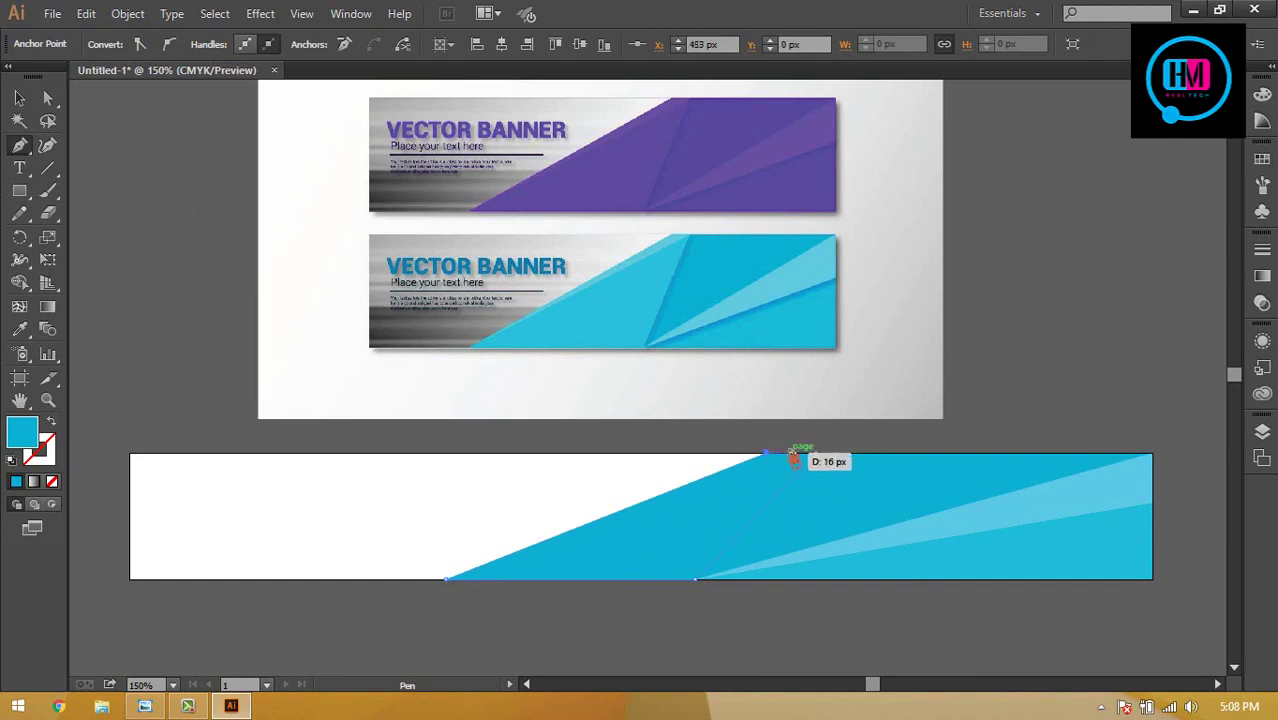
{"action": "key", "text": "ctrl+z"}
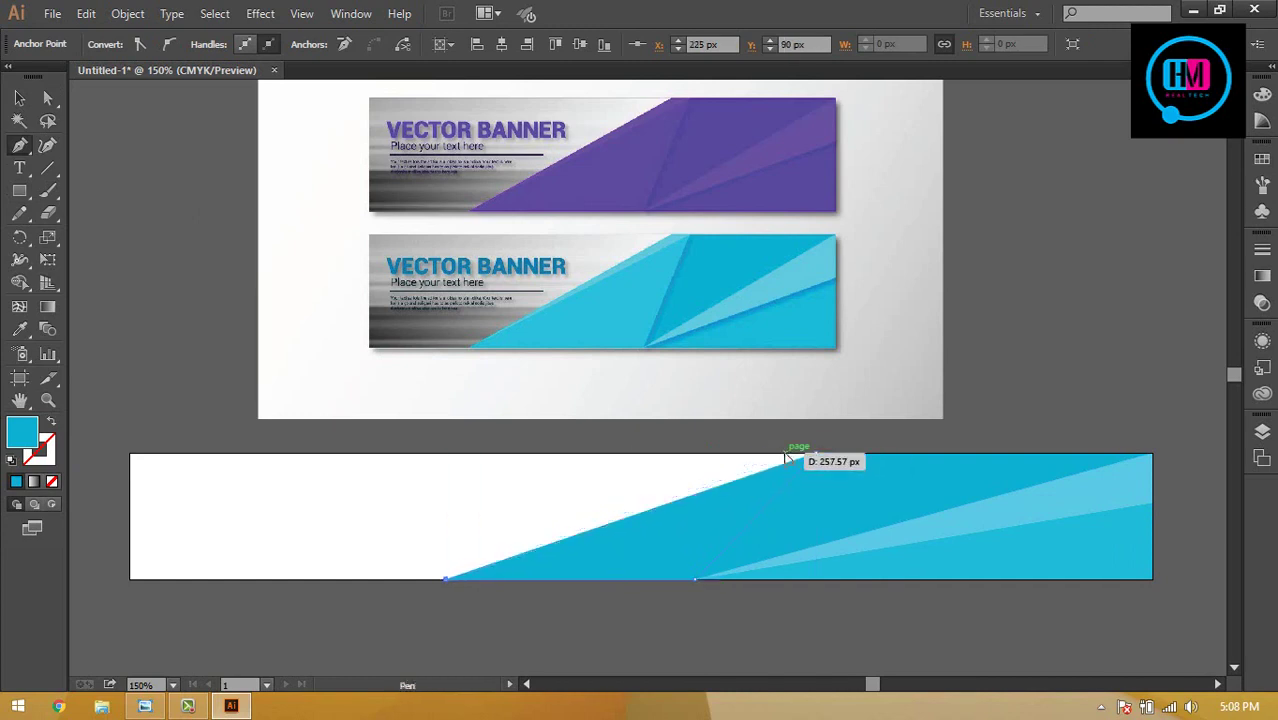
{"action": "left_click", "coordinate": [784, 455]}
{"action": "left_click", "coordinate": [19, 100]}
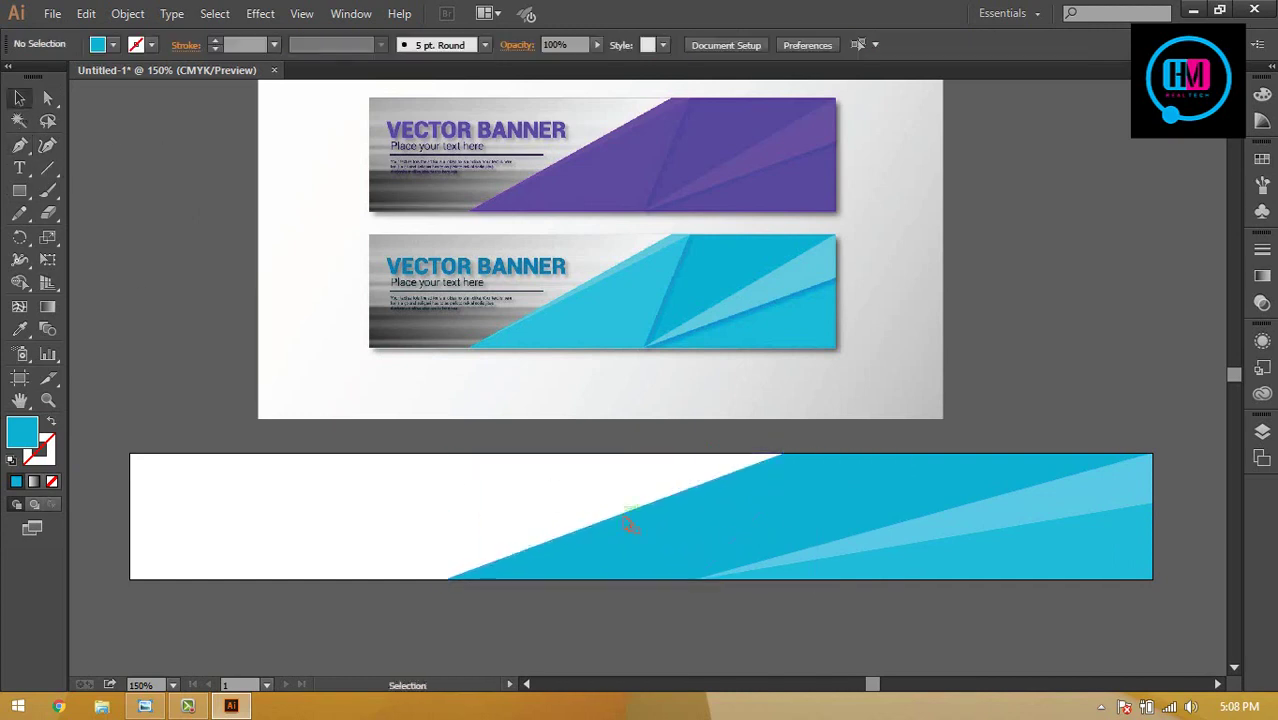
{"action": "left_click", "coordinate": [645, 530]}
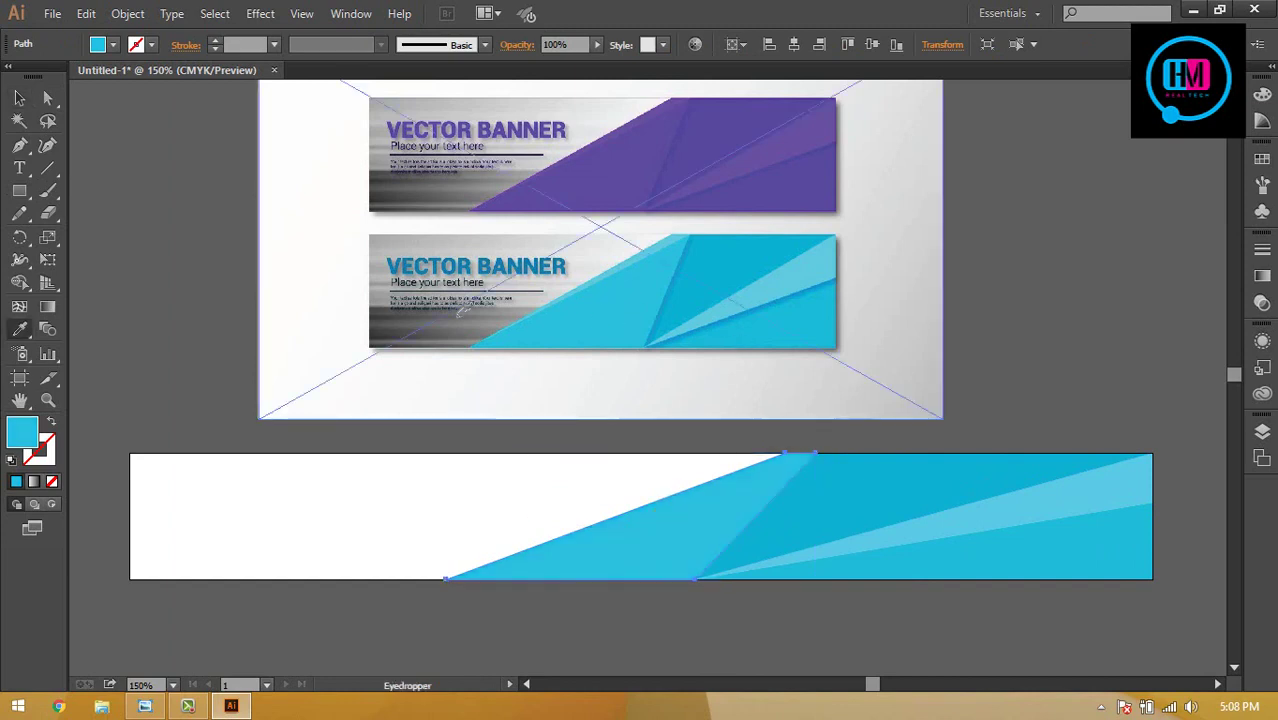
{"action": "left_click", "coordinate": [549, 414]}
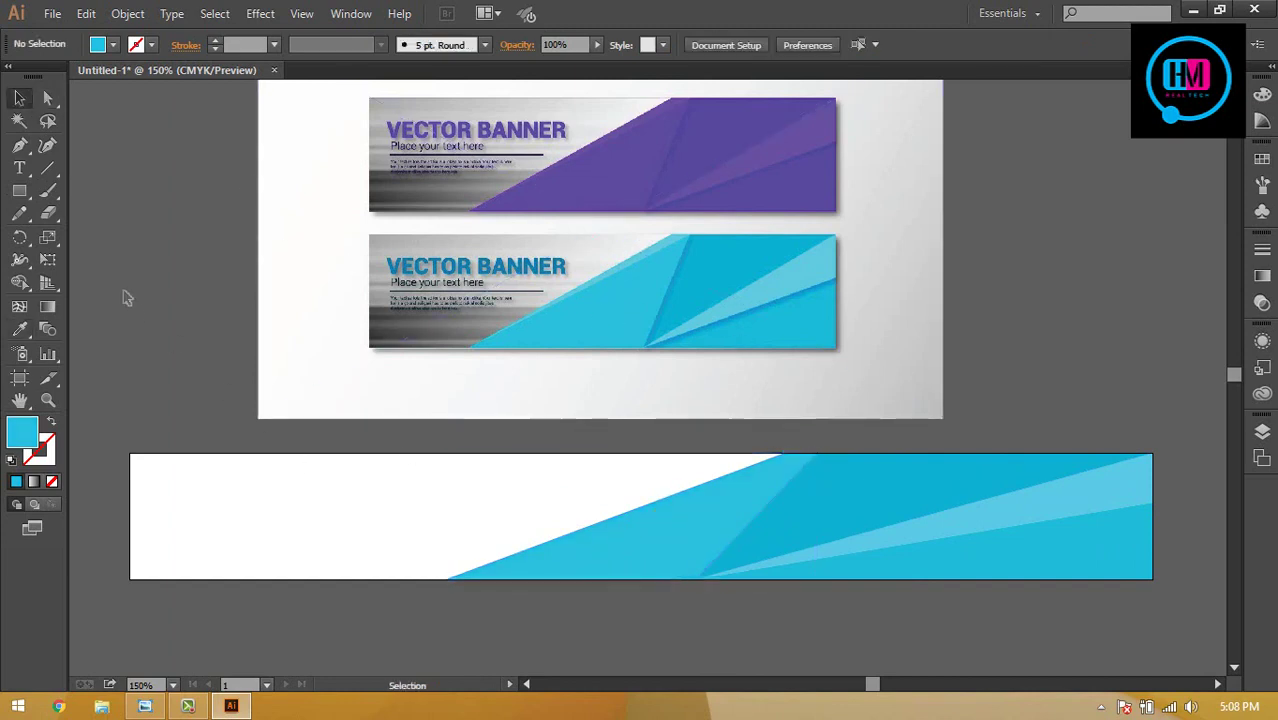
- Draw another slanted path from the banner's top edge down to its bottom edge
{"action": "left_click", "coordinate": [19, 146]}
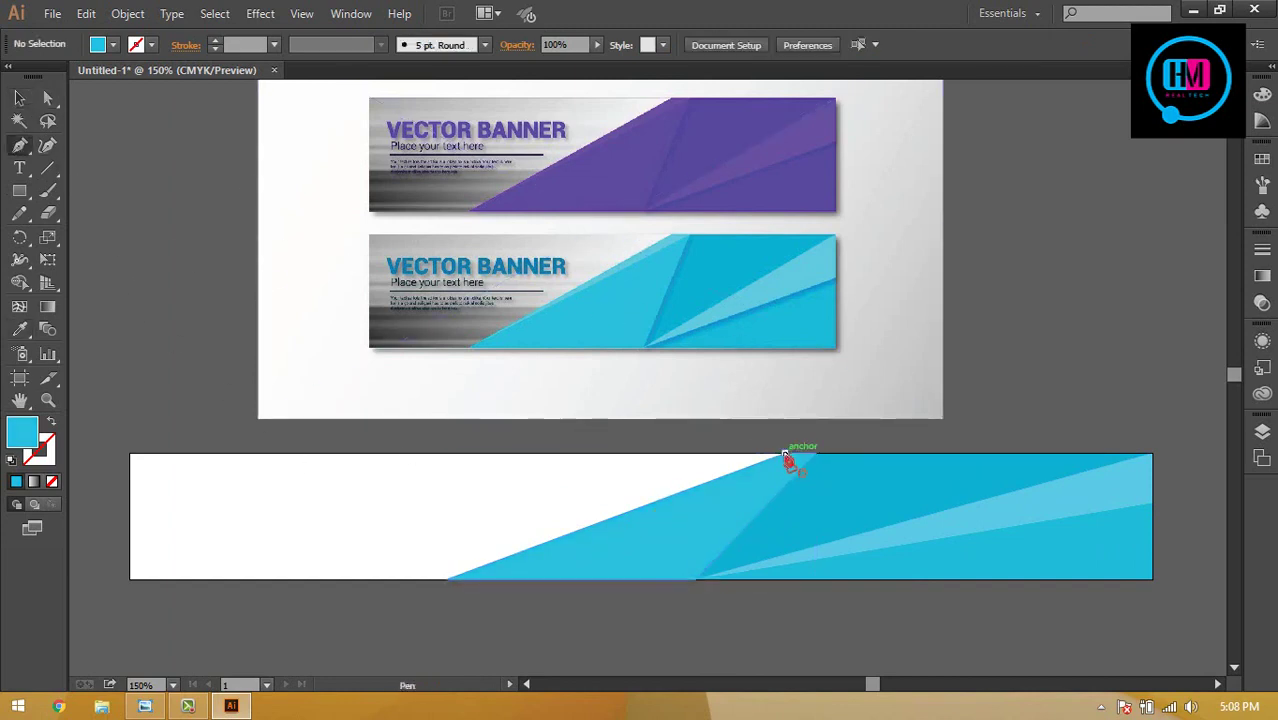
{"action": "left_click", "coordinate": [750, 455]}
{"action": "left_click", "coordinate": [447, 579]}
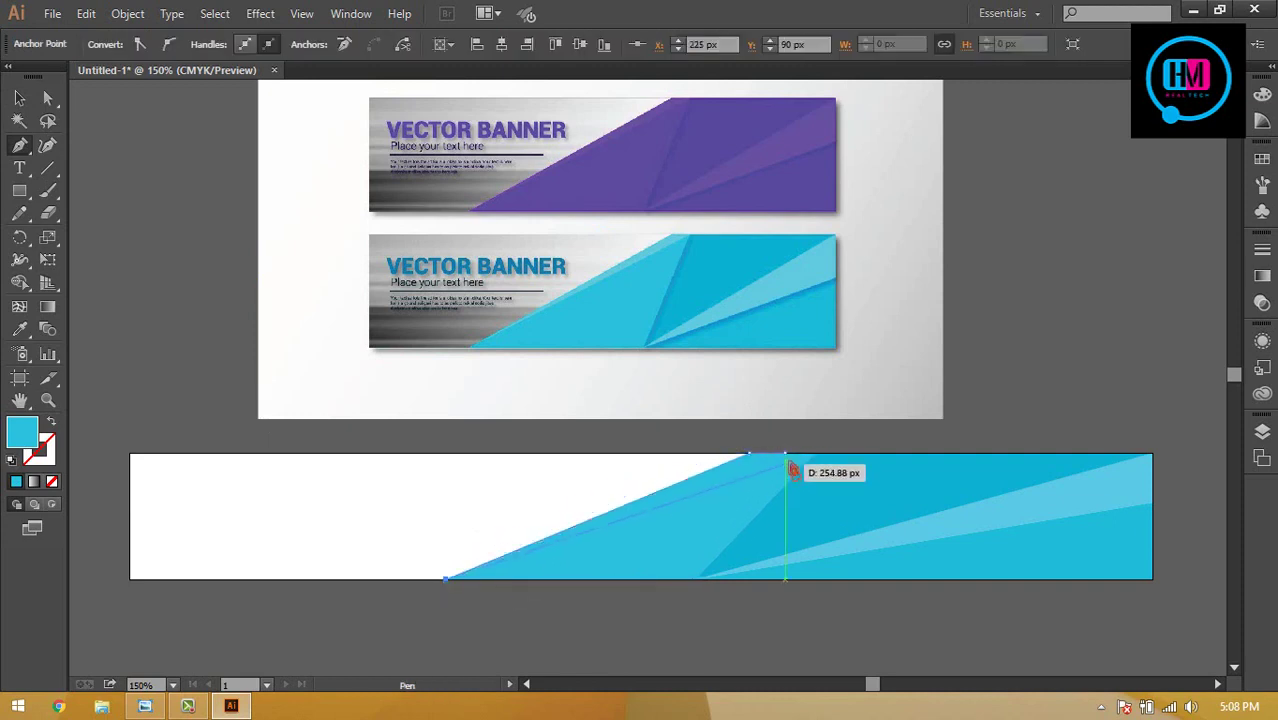
{"action": "key", "text": "a"}
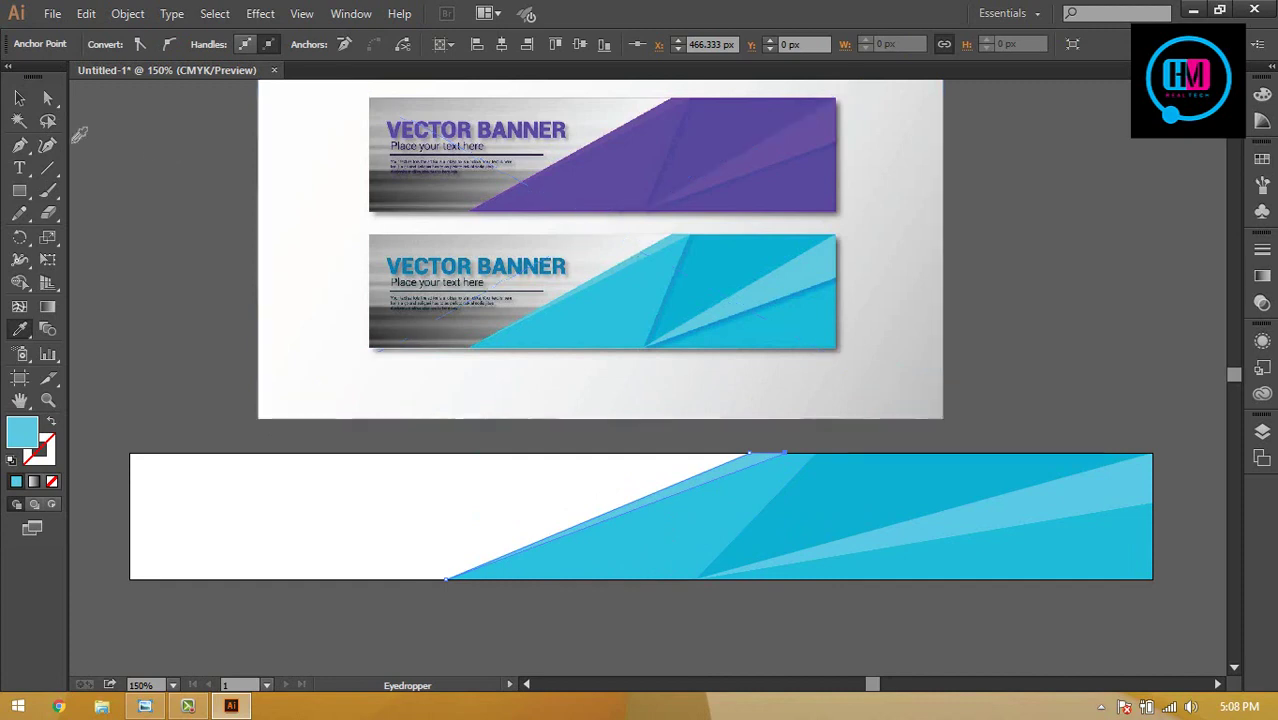
{"action": "key", "text": "v"}
{"action": "left_click", "coordinate": [1135, 285]}
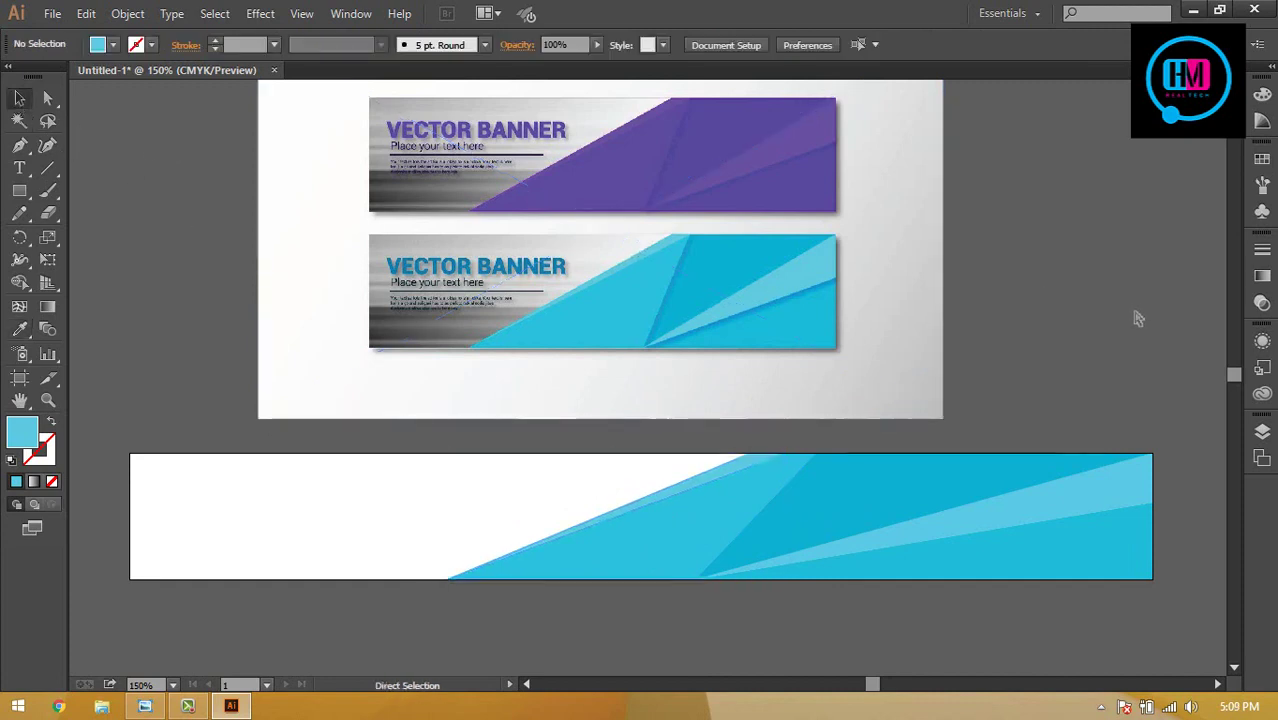
{"action": "key", "text": "ctrl+minus"}
- Draw a light-blue four-point shape covering the banner's left side up to the top-left corner
{"action": "left_click", "coordinate": [19, 145]}
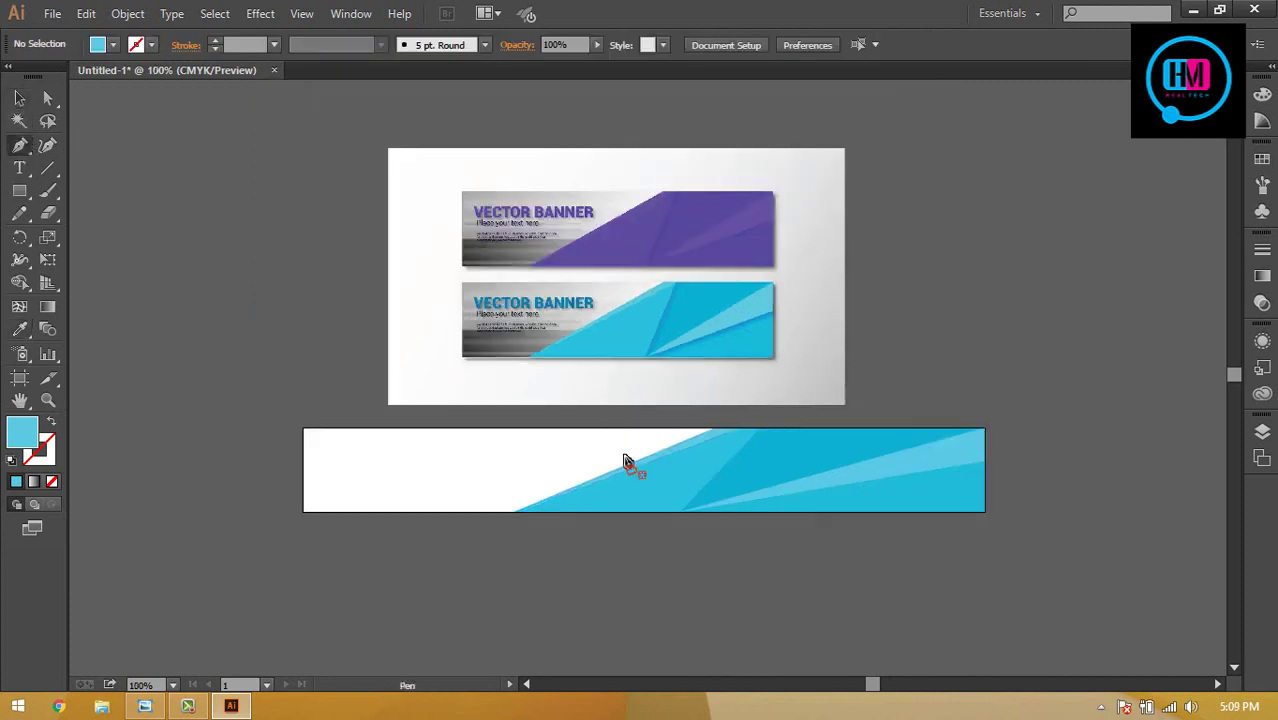
{"action": "left_click", "coordinate": [712, 432]}
{"action": "left_click", "coordinate": [513, 512]}
{"action": "left_click", "coordinate": [303, 511]}
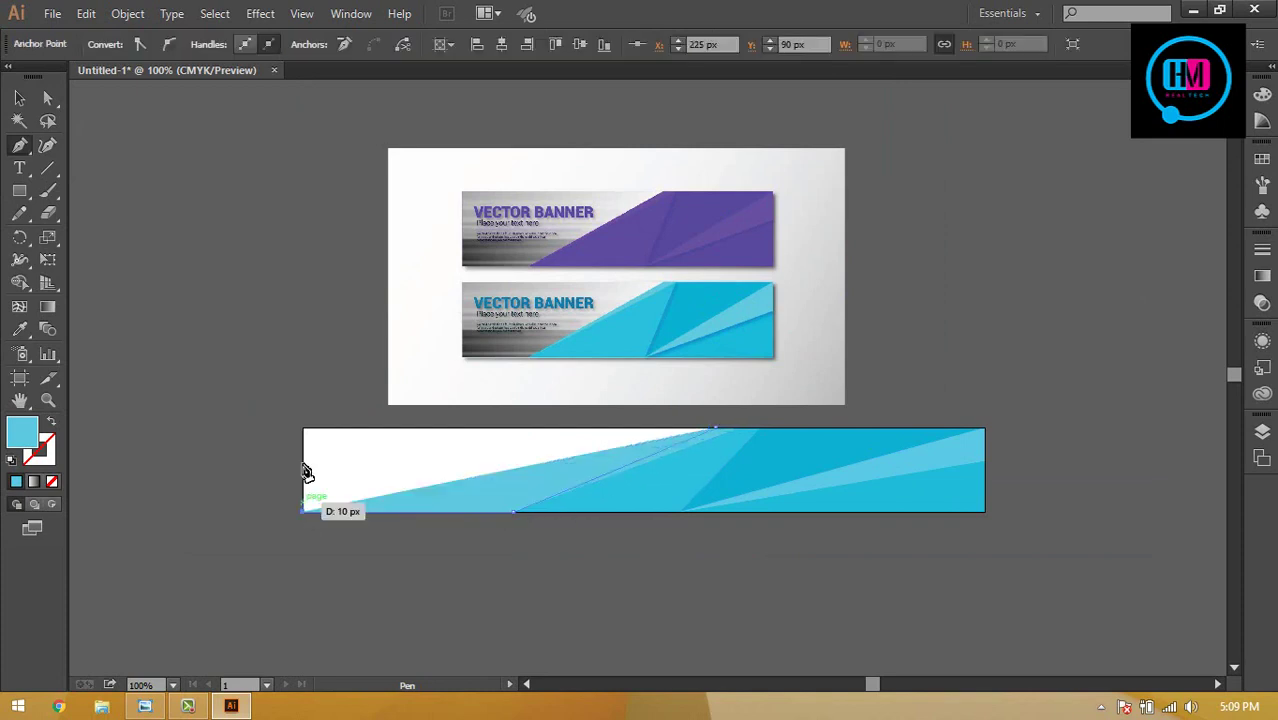
{"action": "left_click", "coordinate": [304, 429]}
{"action": "left_click", "coordinate": [714, 430]}
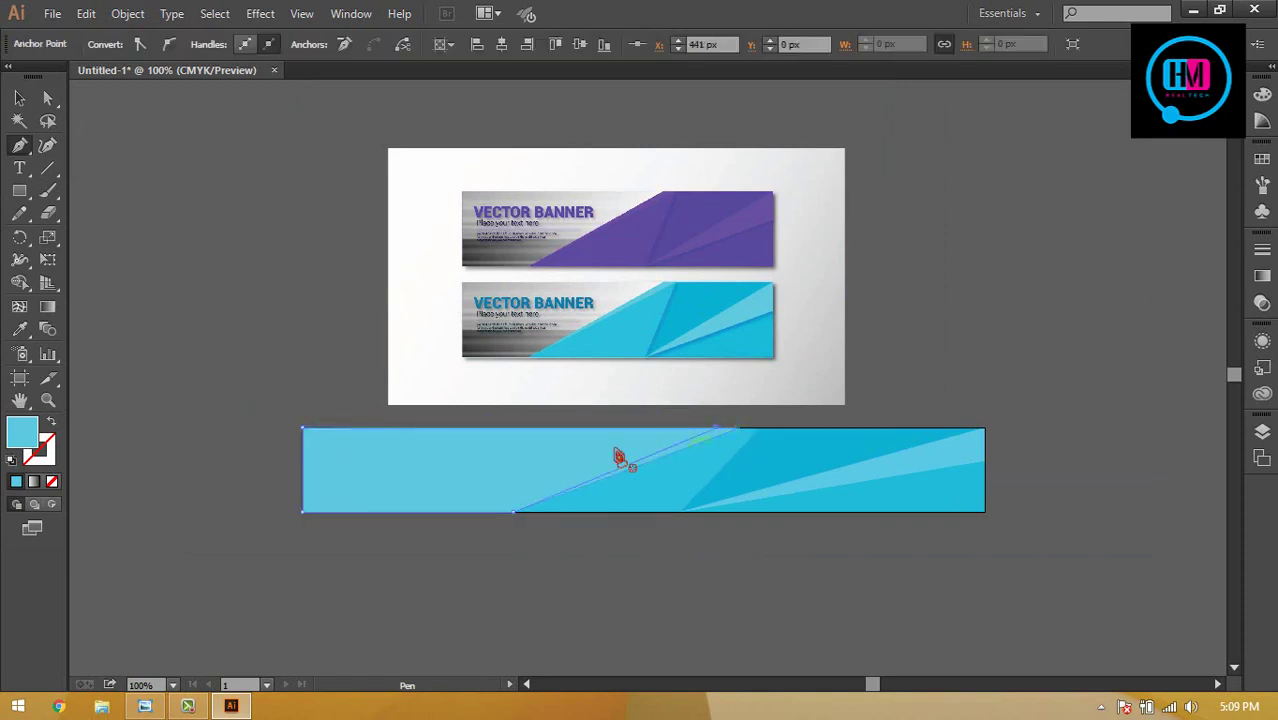
- Drag wp2521987.jpg from Images > photos > CHINA > c into the Illustrator document
{"action": "left_click", "coordinate": [1193, 10]}
{"action": "double_click", "coordinate": [1228, 30]}
{"action": "double_click", "coordinate": [680, 177]}
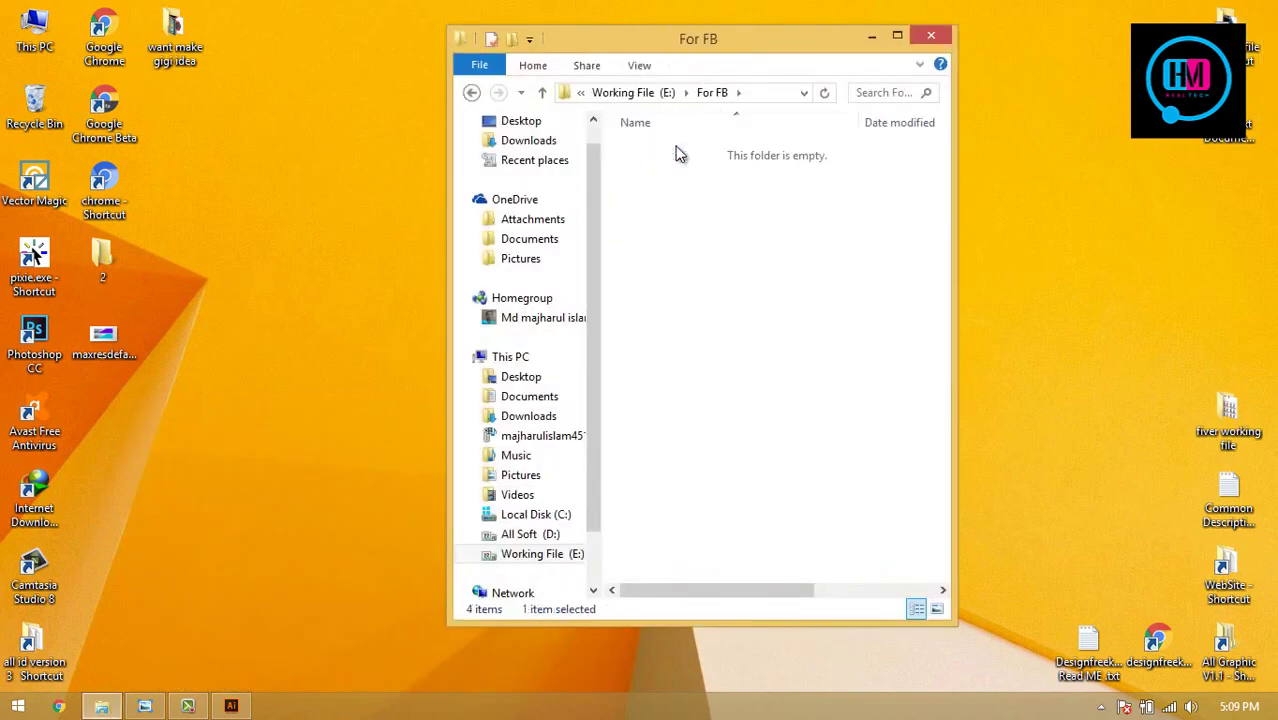
{"action": "double_click", "coordinate": [679, 154]}
{"action": "double_click", "coordinate": [679, 169]}
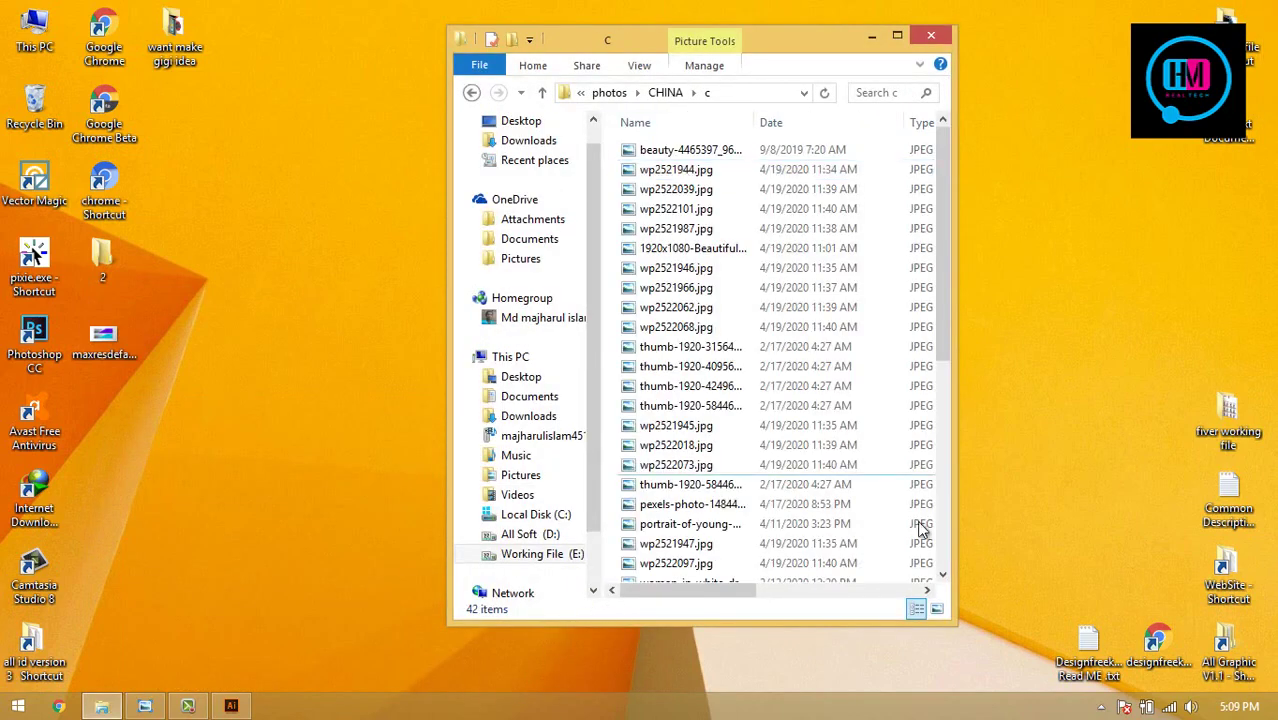
{"action": "left_click", "coordinate": [938, 609]}
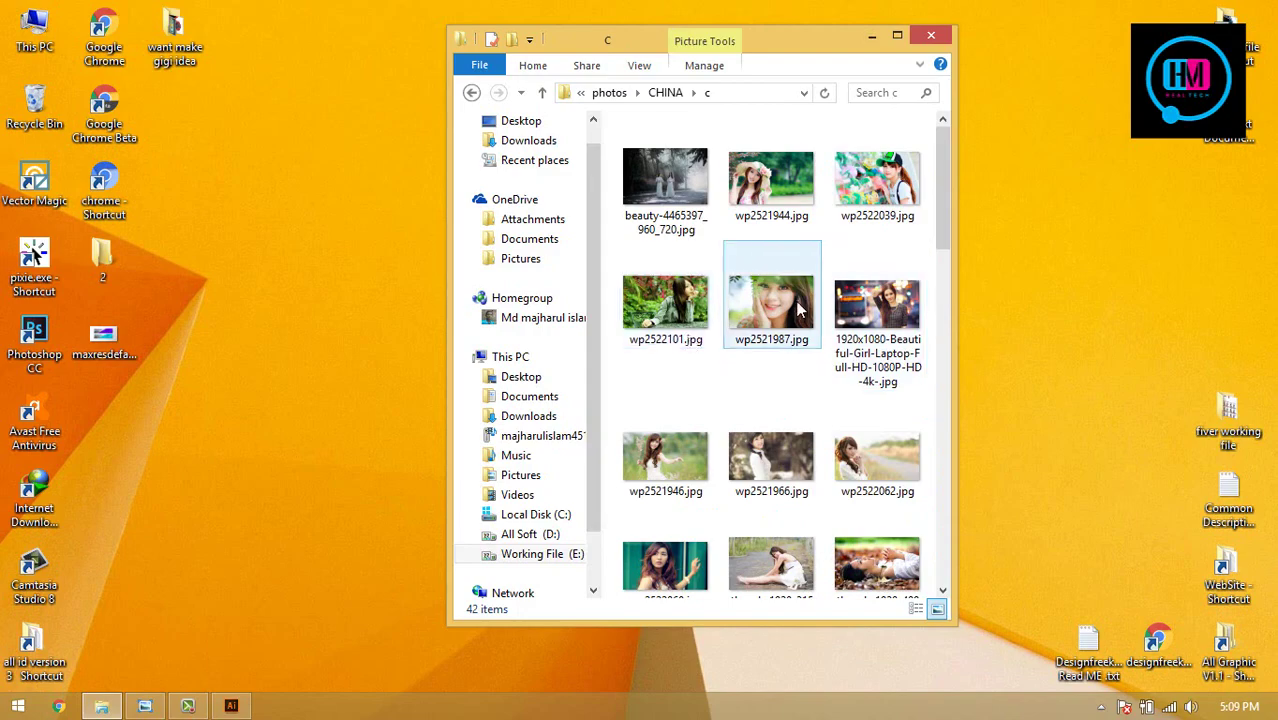
{"action": "mouse_move", "coordinate": [771, 303]}
{"action": "left_mouse_down"}
{"action": "mouse_move", "coordinate": [293, 575]}
{"action": "mouse_move", "coordinate": [505, 470]}
{"action": "left_mouse_up"}
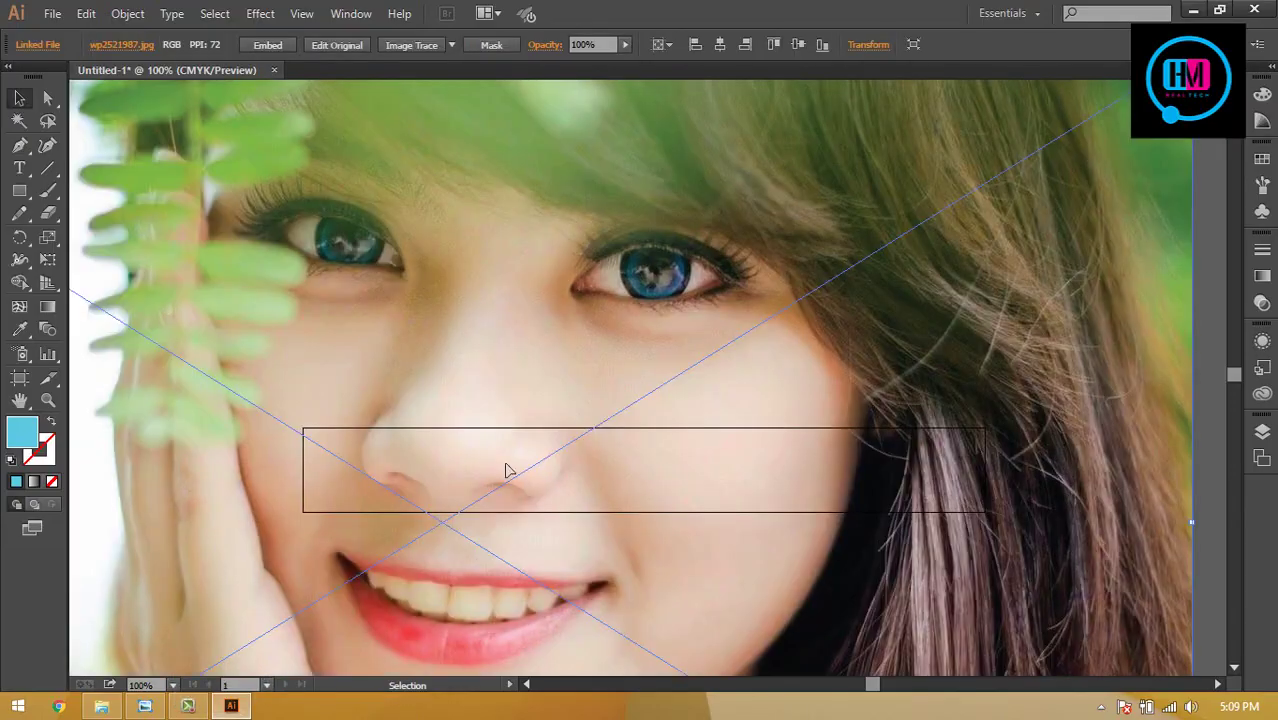
- Scale and position the wp2521987.jpg photo over the blue banner's left half, then hide it
{"action": "key", "text": "ctrl+minus"}
{"action": "key", "text": "ctrl+minus"}
{"action": "key", "text": "ctrl+minus"}
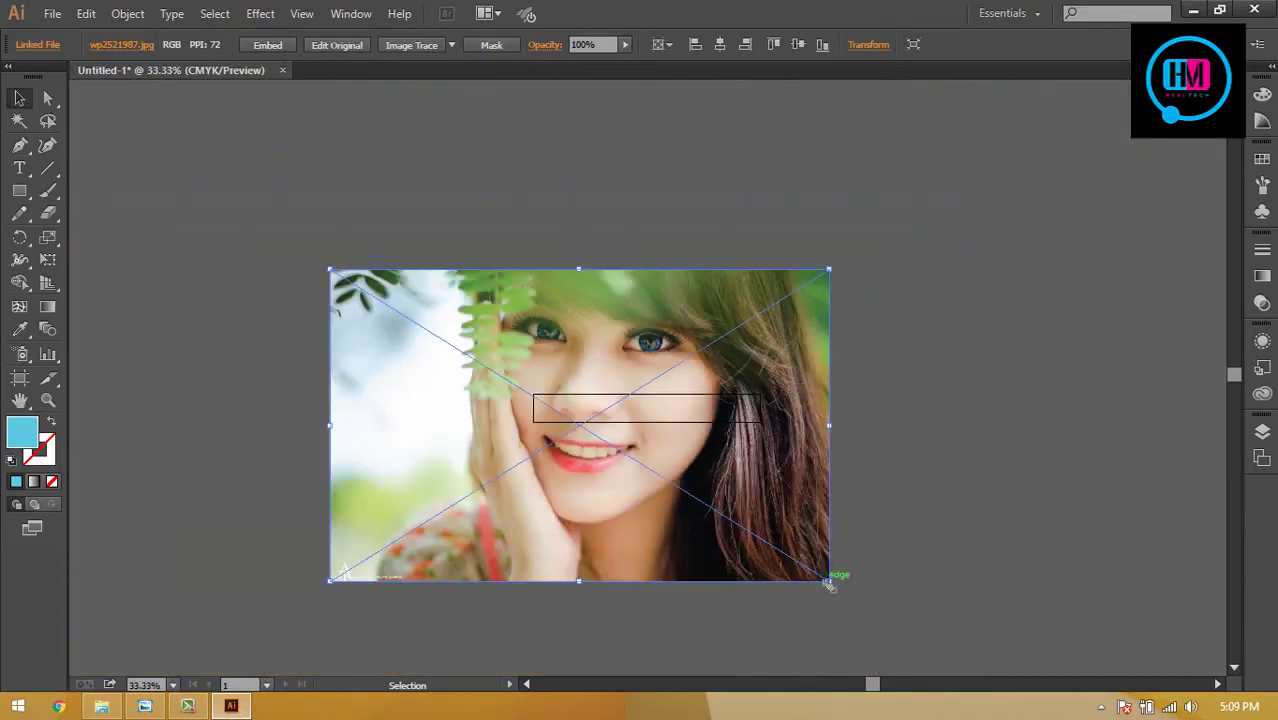
{"action": "left_click_drag", "start_coordinate": [828, 583], "coordinate": [634, 457]}
{"action": "key", "text": "ctrl+plus"}
{"action": "key", "text": "ctrl+plus"}
{"action": "key", "text": "ctrl+plus"}
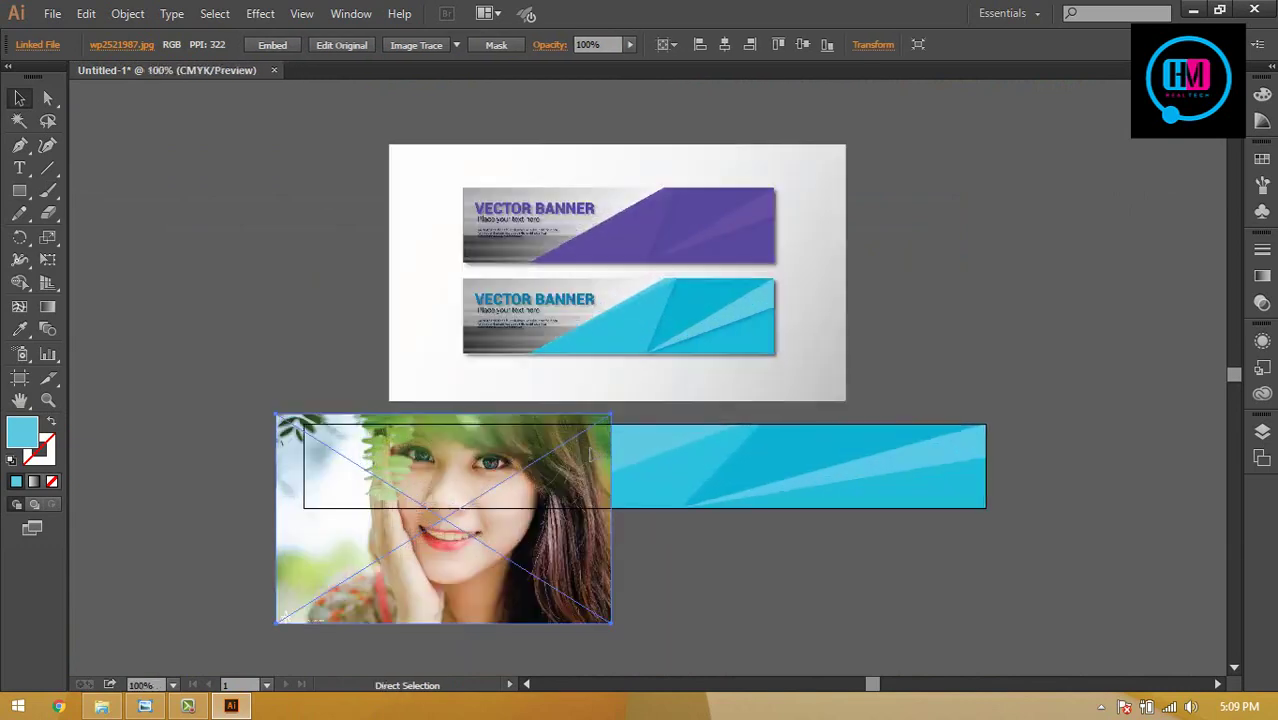
{"action": "left_click_drag", "start_coordinate": [1031, 304], "coordinate": [1080, 227]}
{"action": "left_click_drag", "start_coordinate": [577, 559], "coordinate": [604, 549]}
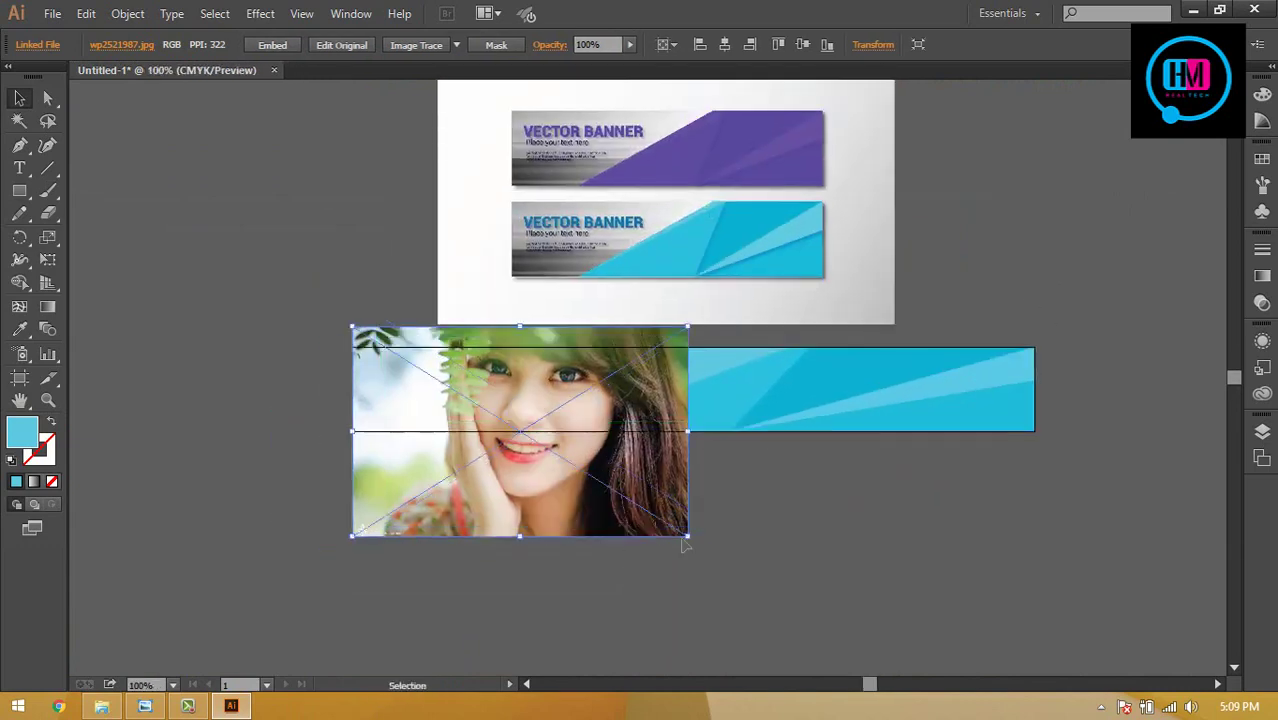
{"action": "left_click_drag", "start_coordinate": [686, 537], "coordinate": [811, 612]}
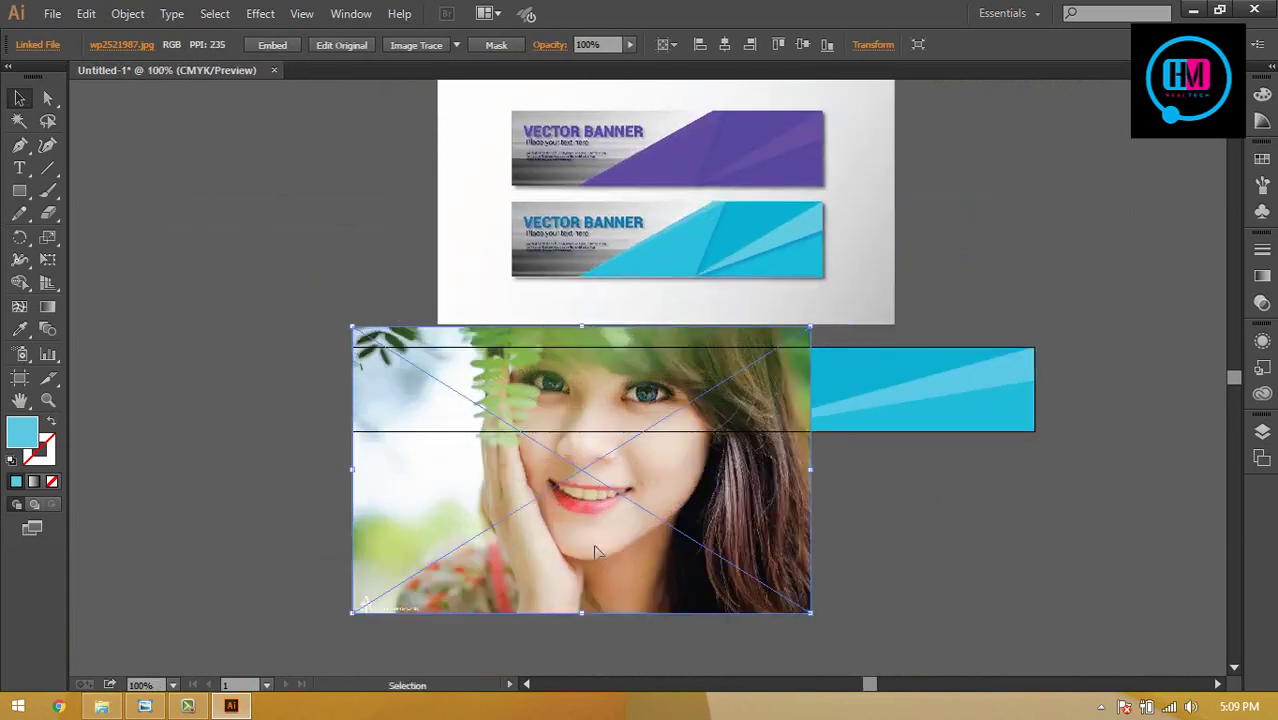
{"action": "mouse_move", "coordinate": [585, 549]}
{"action": "left_mouse_down"}
{"action": "mouse_move", "coordinate": [585, 524]}
{"action": "mouse_move", "coordinate": [585, 538]}
{"action": "left_mouse_up"}
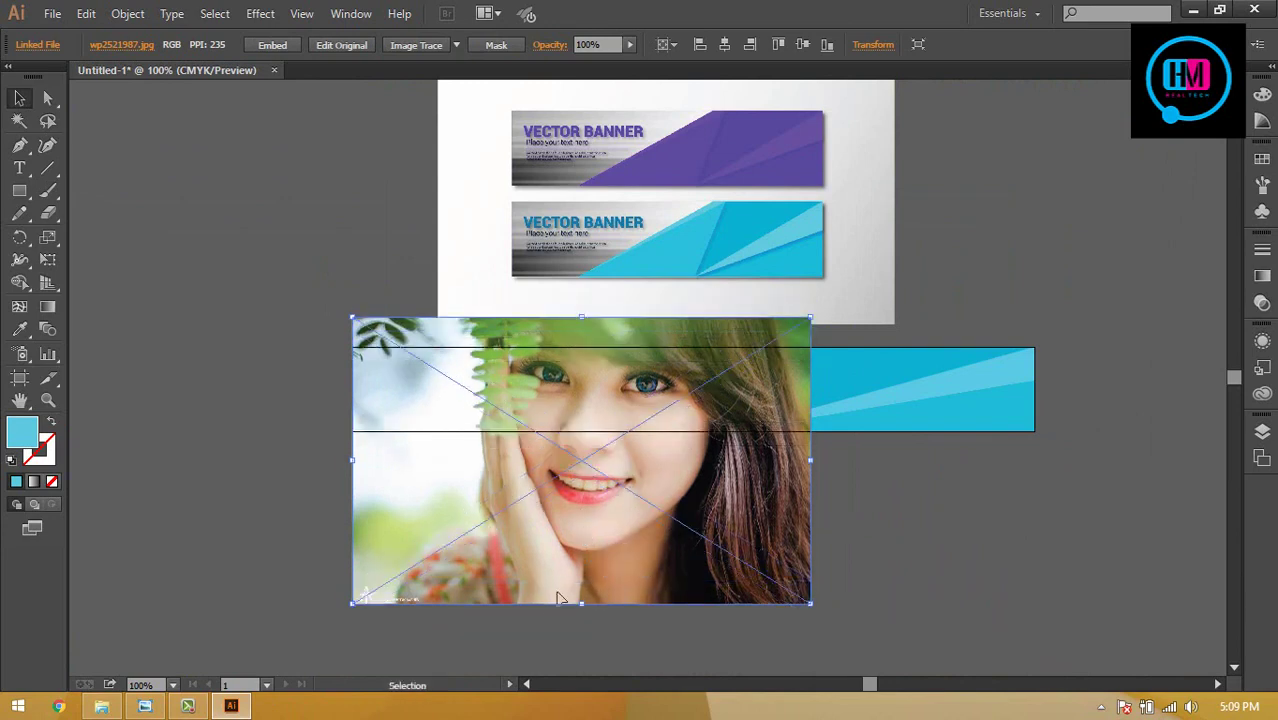
{"action": "left_click", "coordinate": [850, 568]}
{"action": "left_click", "coordinate": [530, 445]}
{"action": "key", "text": "Delete"}
- Bring the light-blue shape to front, show the hidden photo, and clip the photo to it
{"action": "left_click", "coordinate": [508, 400]}
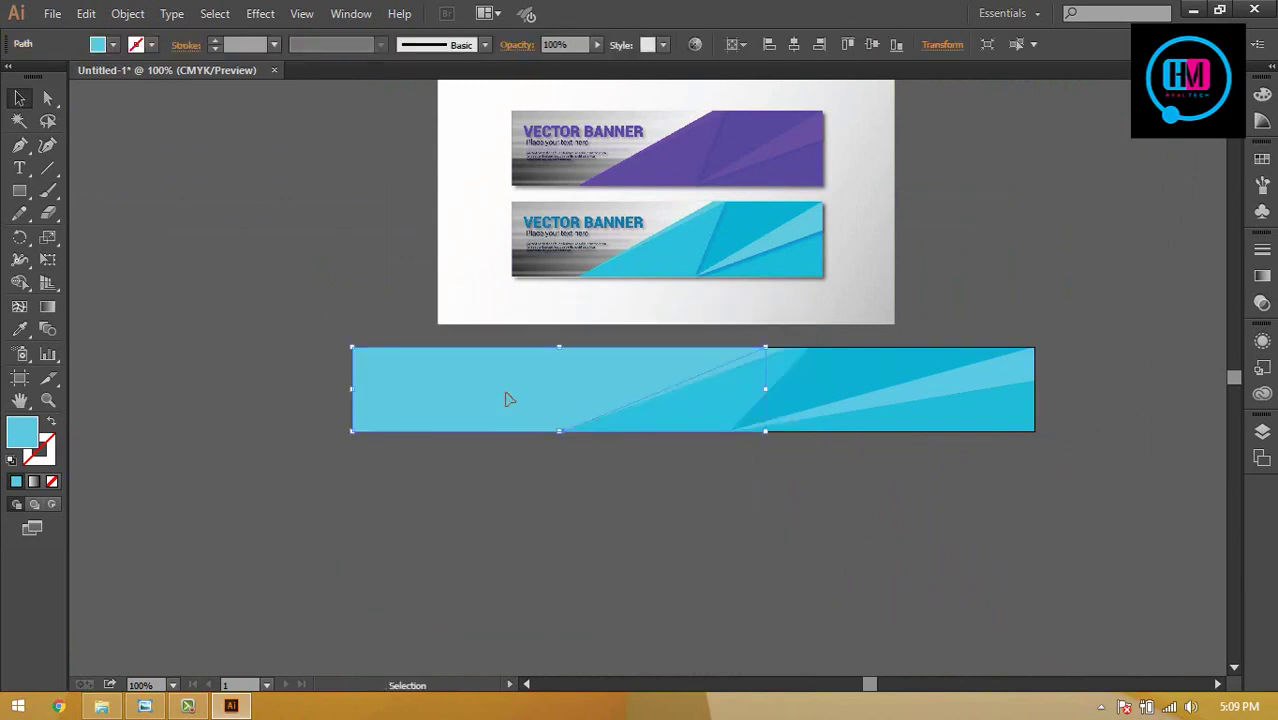
{"action": "right_click", "coordinate": [508, 400]}
{"action": "left_click", "coordinate": [730, 357]}
{"action": "key", "text": "ctrl+alt+3"}
{"action": "left_click", "coordinate": [528, 377], "text": "shift"}
{"action": "right_click", "coordinate": [556, 392]}
{"action": "left_click", "coordinate": [630, 502]}
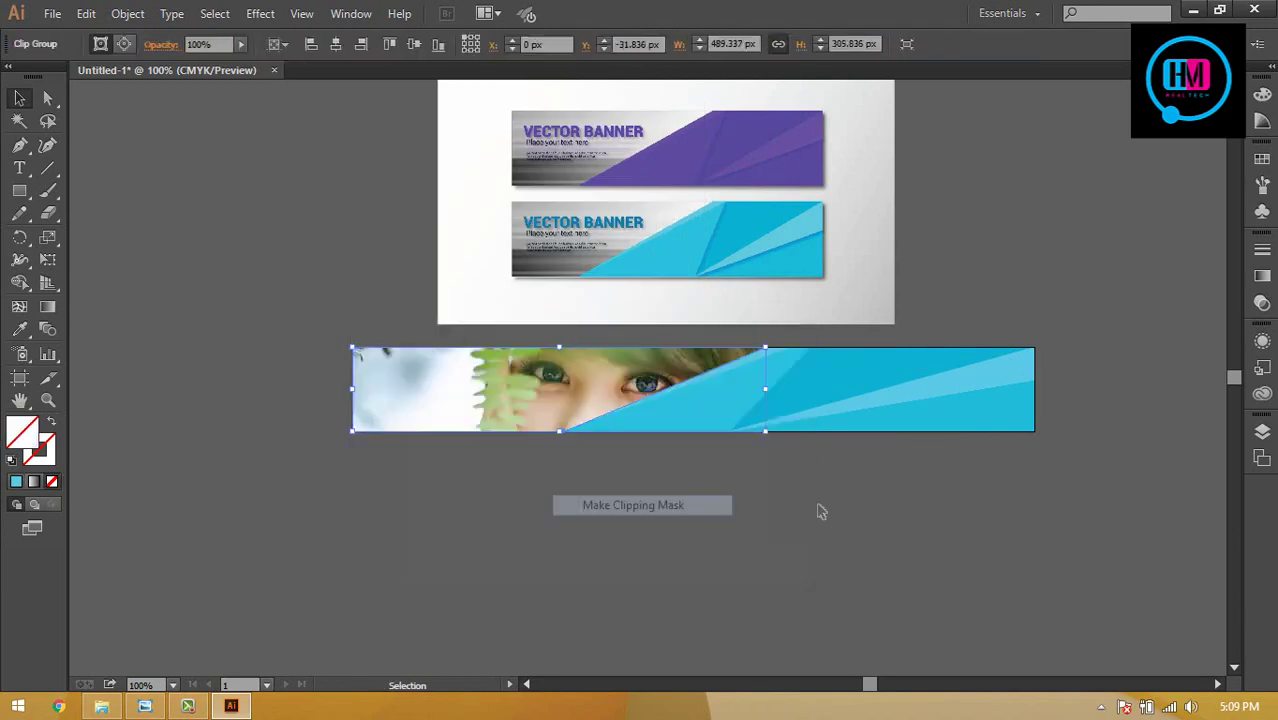
{"action": "left_click", "coordinate": [818, 543]}
- Delete the clipped photo group, then restore it with undo
{"action": "scroll", "coordinate": [808, 516], "scroll_direction": "up", "scroll_amount": 2}
{"action": "scroll", "coordinate": [808, 516], "scroll_direction": "right", "scroll_amount": 1}
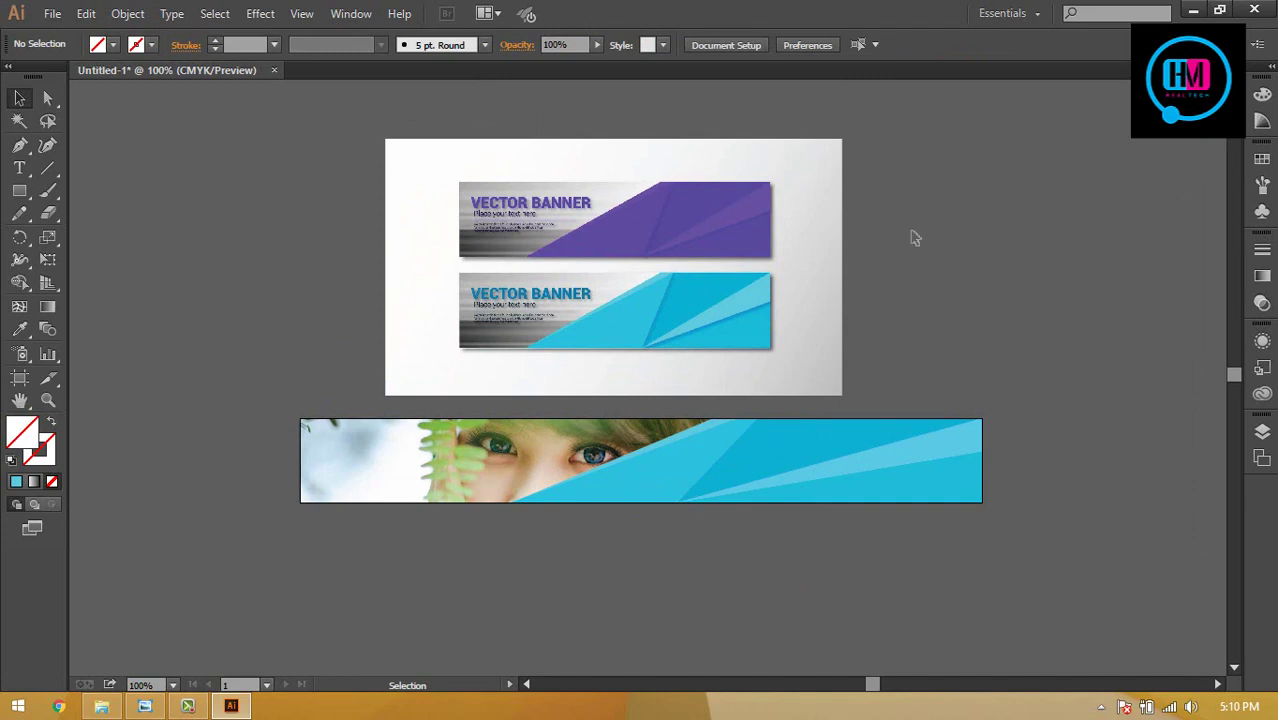
{"action": "left_click", "coordinate": [487, 456]}
{"action": "key", "text": "Delete"}
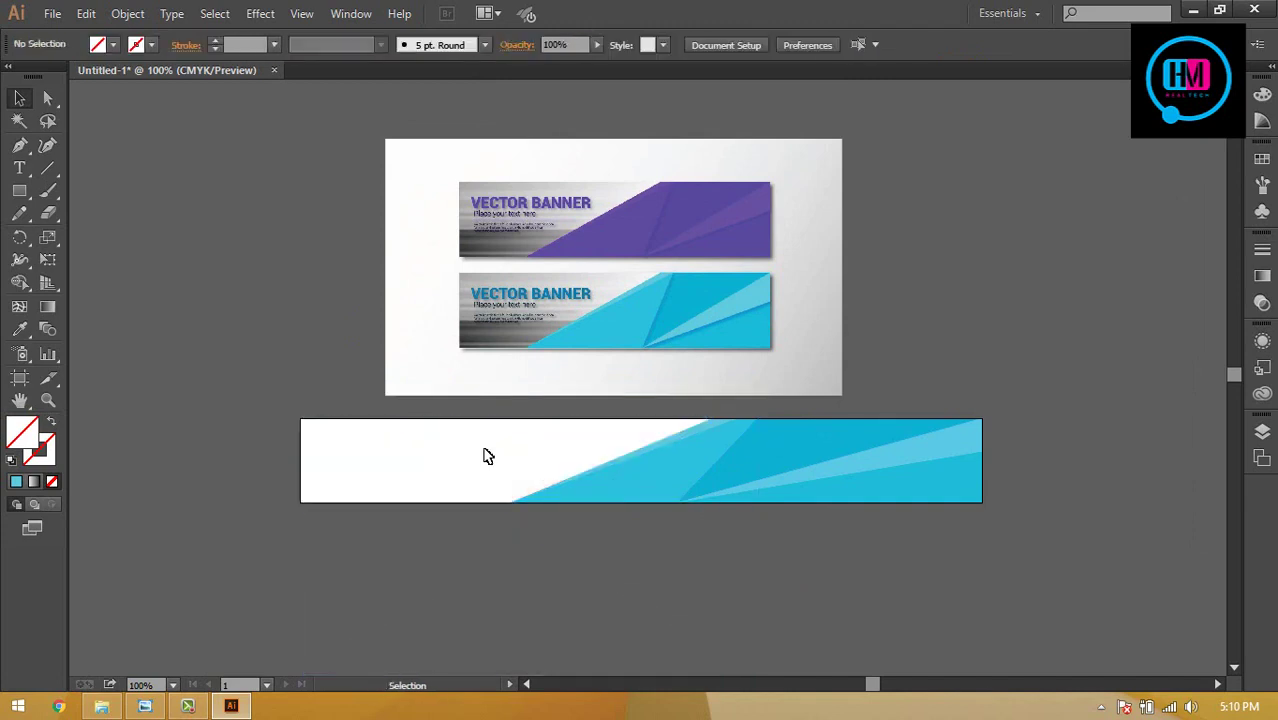
{"action": "key", "text": "ctrl+z"}
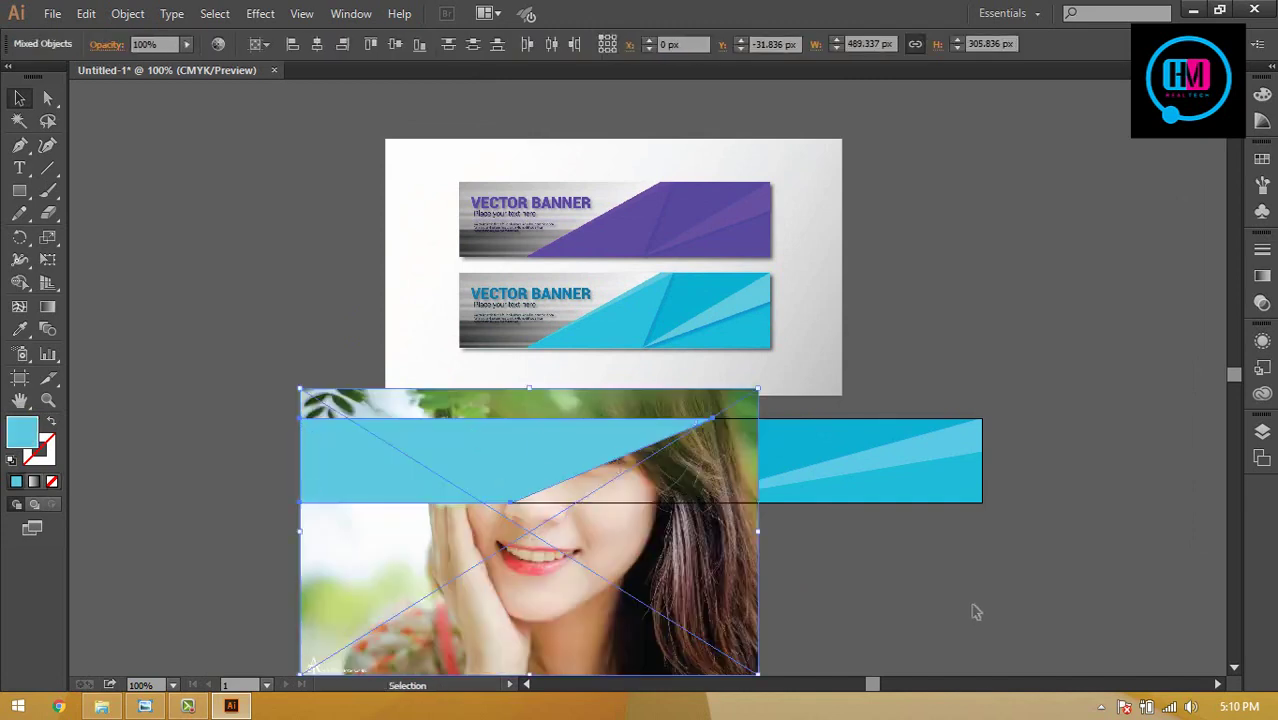
- Move the light-blue shape beside the photo, then undo the moves
{"action": "left_click", "coordinate": [524, 468]}
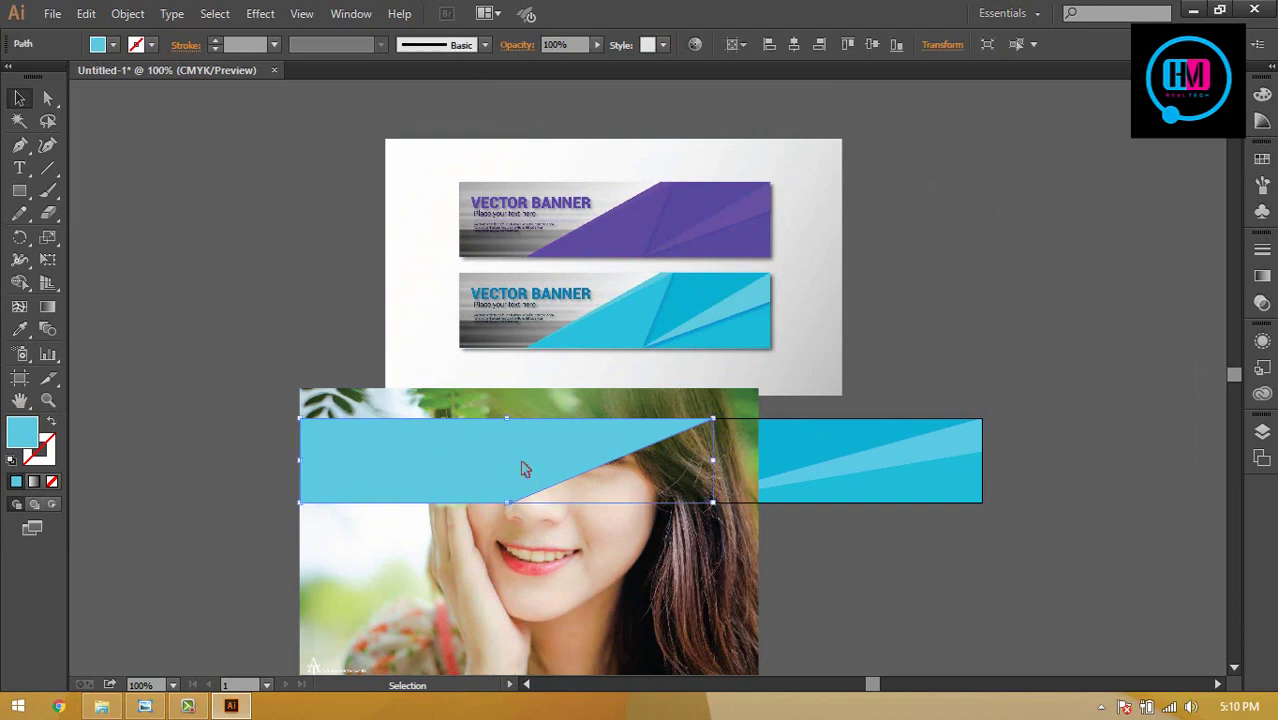
{"action": "left_click_drag", "start_coordinate": [524, 468], "coordinate": [418, 347]}
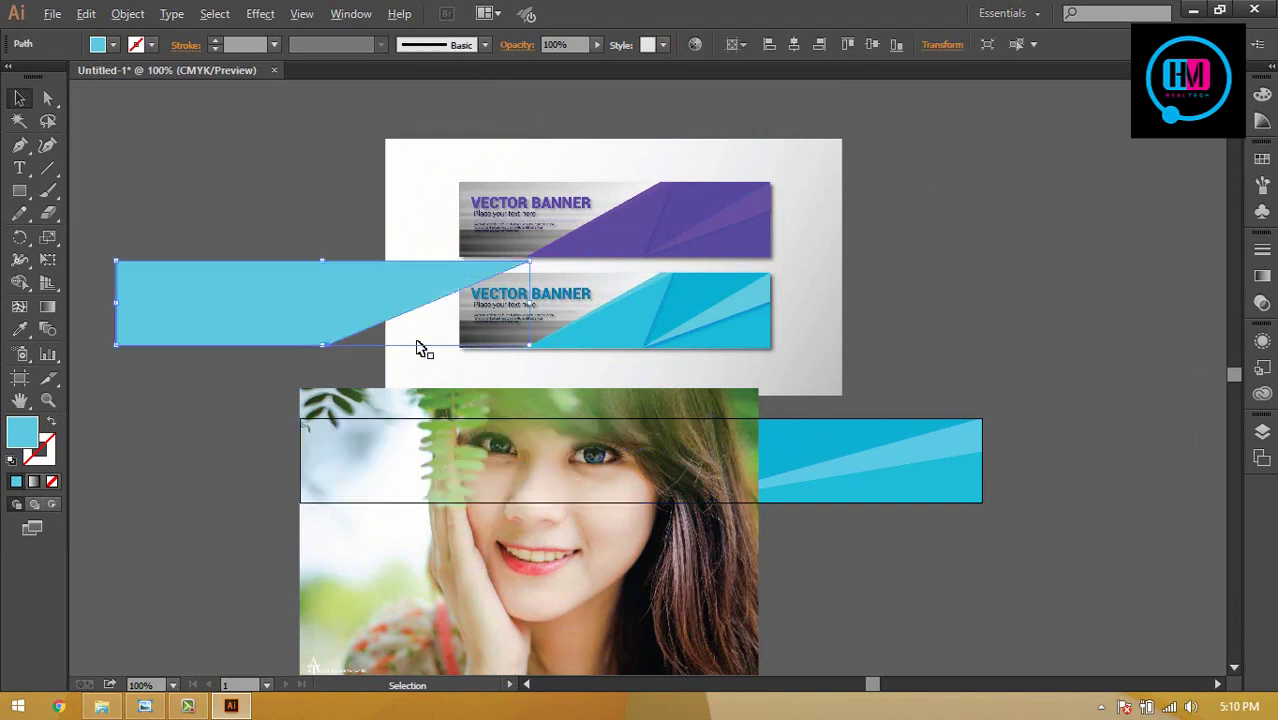
{"action": "scroll", "coordinate": [296, 160], "scroll_direction": "left", "scroll_amount": 5}
{"action": "left_click_drag", "start_coordinate": [485, 248], "coordinate": [241, 359]}
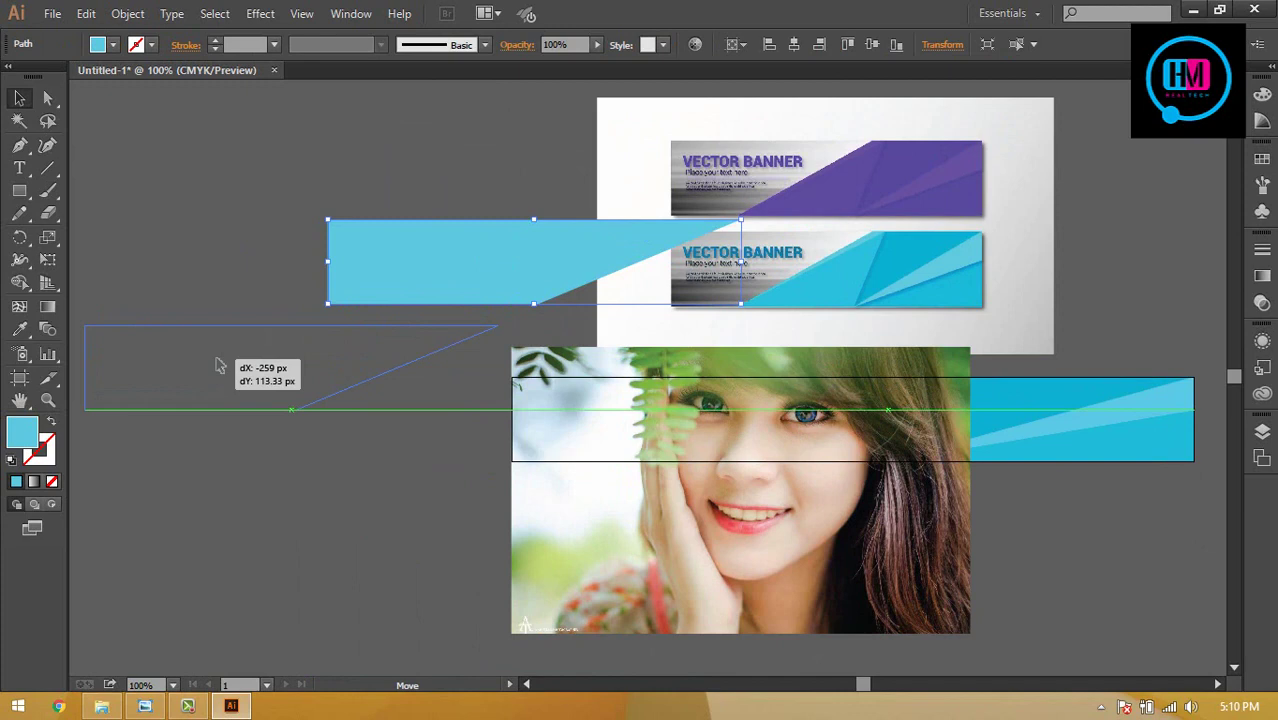
{"action": "left_click", "coordinate": [636, 420]}
{"action": "key", "text": "ctrl+z"}
{"action": "key", "text": "ctrl+z"}
- Drag off a copy of the shape, clip the photo to the original, and return the copy over it
{"action": "left_click_drag", "start_coordinate": [608, 422], "coordinate": [228, 294]}
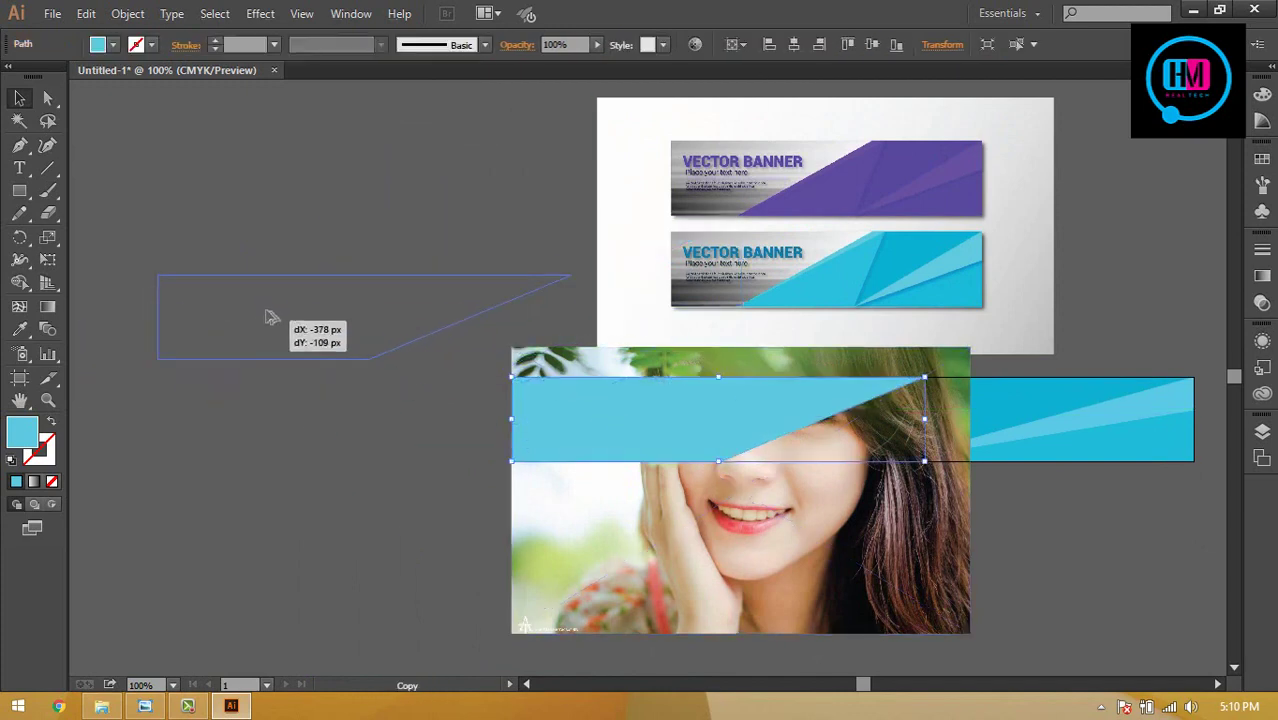
{"action": "left_click", "coordinate": [736, 422]}
{"action": "left_click", "coordinate": [736, 371], "text": "shift"}
{"action": "right_click", "coordinate": [736, 371]}
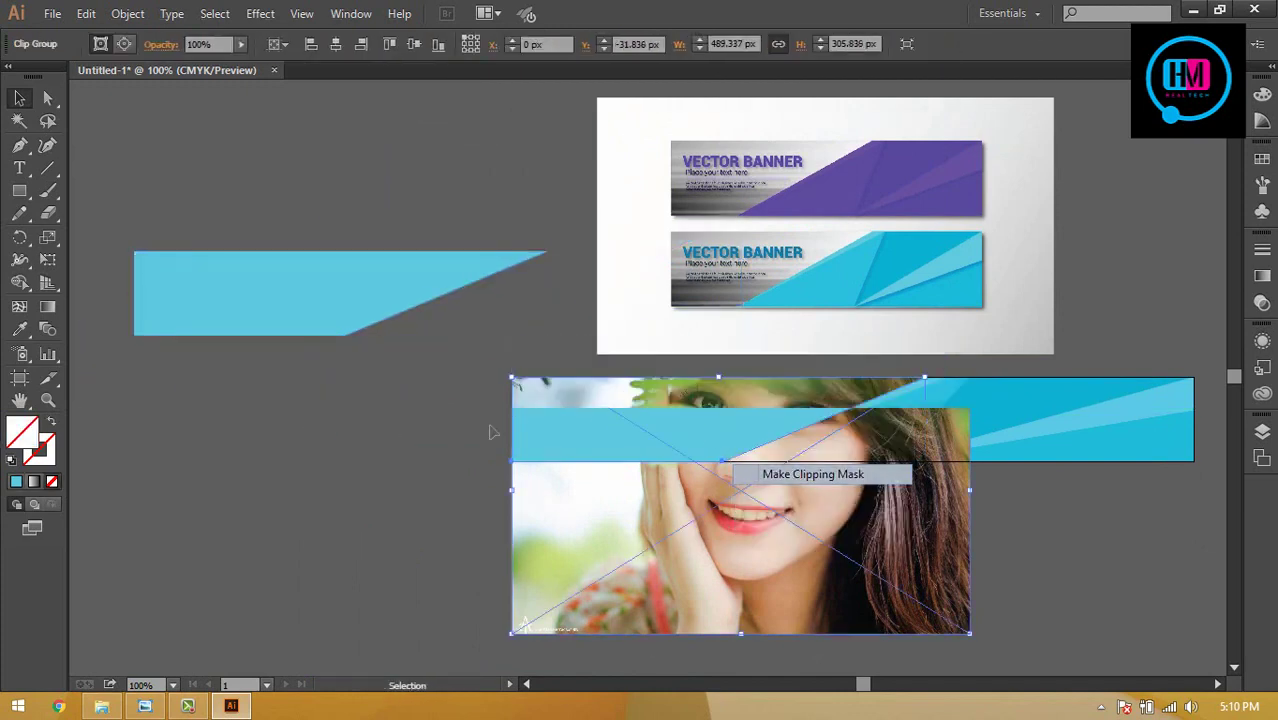
{"action": "left_click", "coordinate": [816, 471]}
{"action": "mouse_move", "coordinate": [293, 289]}
{"action": "left_mouse_down"}
{"action": "mouse_move", "coordinate": [655, 425]}
{"action": "mouse_move", "coordinate": [629, 417]}
{"action": "left_mouse_up"}
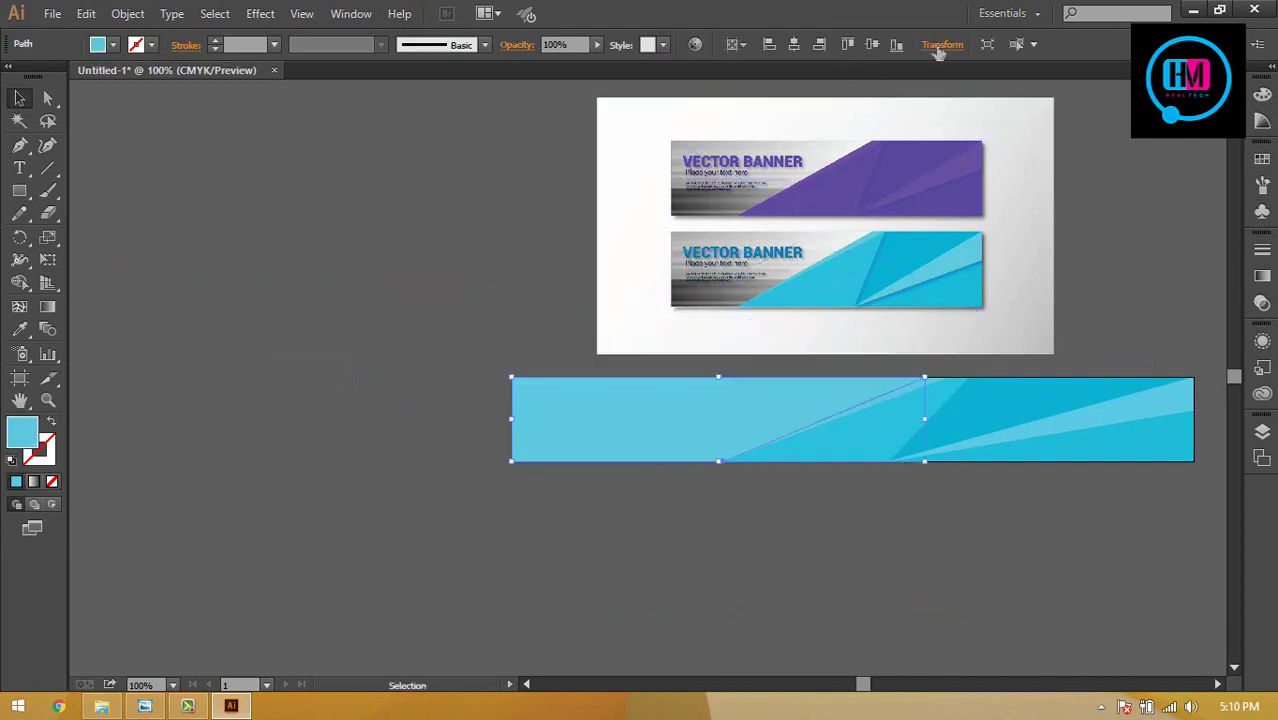
- Set the light-blue overlay shape's opacity to 40% so the photo shows through
{"action": "left_click", "coordinate": [556, 45]}
{"action": "type", "text": "50"}
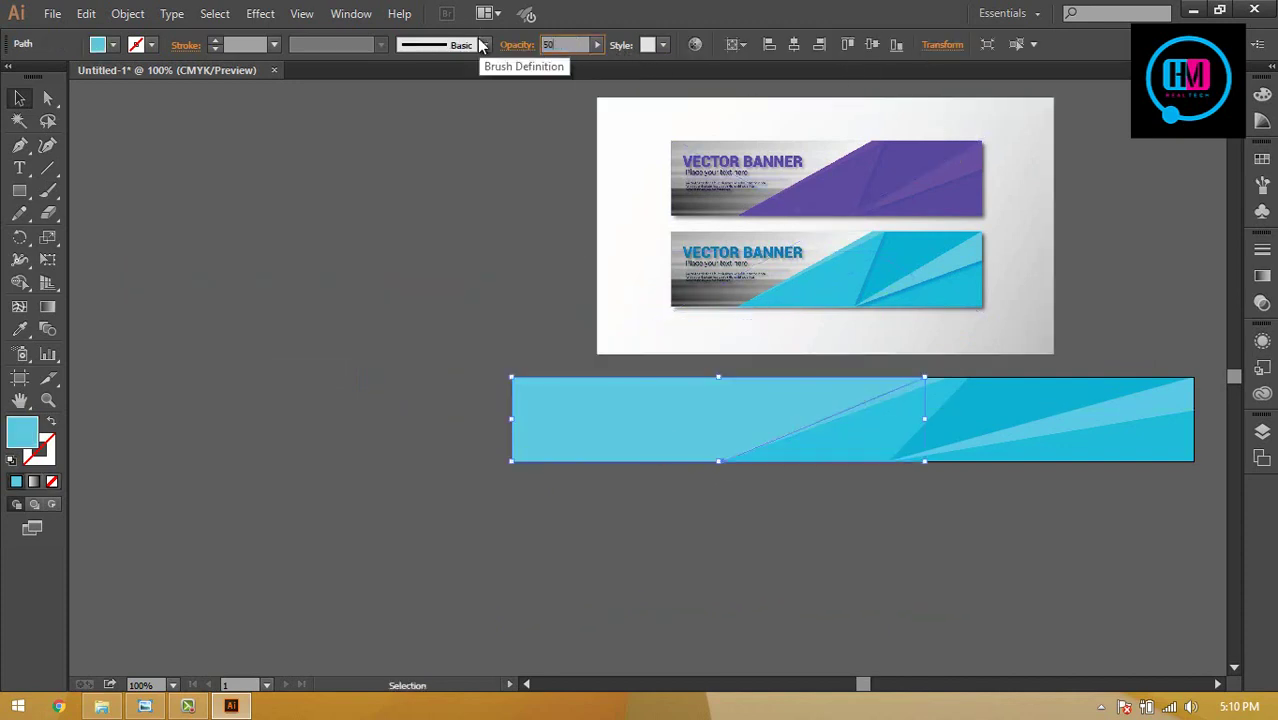
{"action": "key", "text": "Return"}
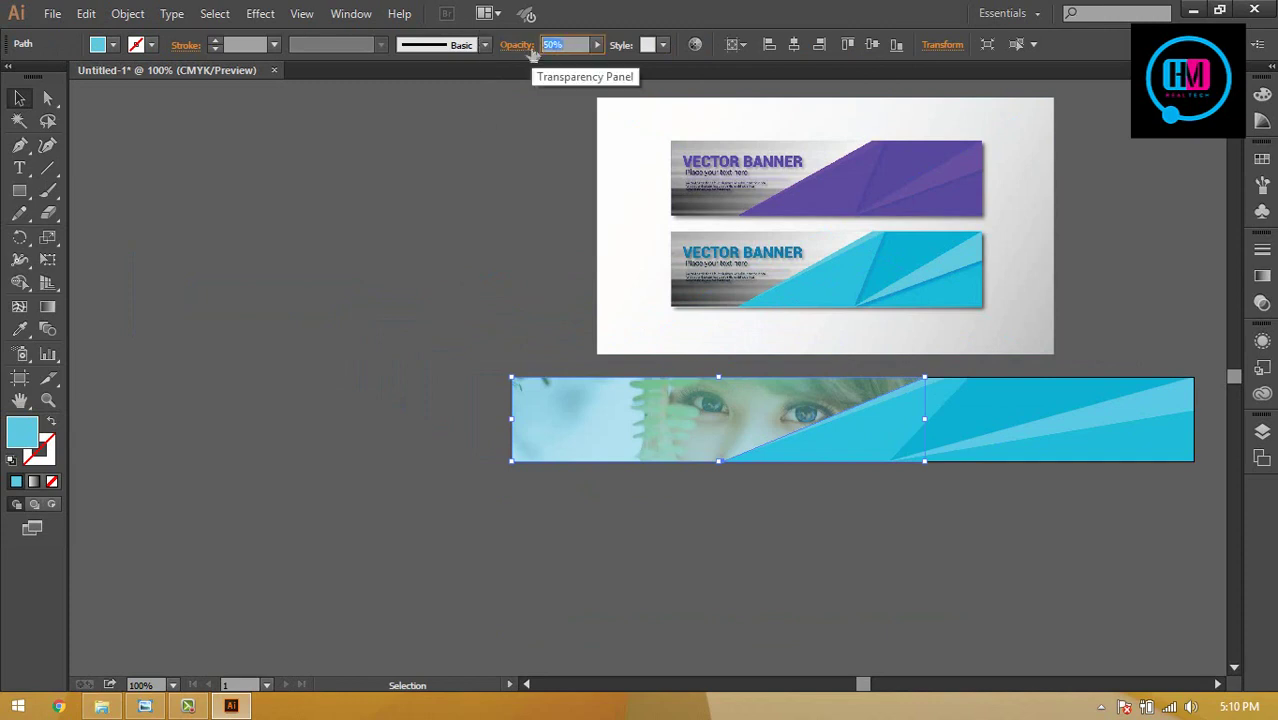
{"action": "left_click", "coordinate": [374, 308]}
- Zoom to 150% and start a 'Your text here' text object on the pasteboard
{"action": "key", "text": "ctrl+plus"}
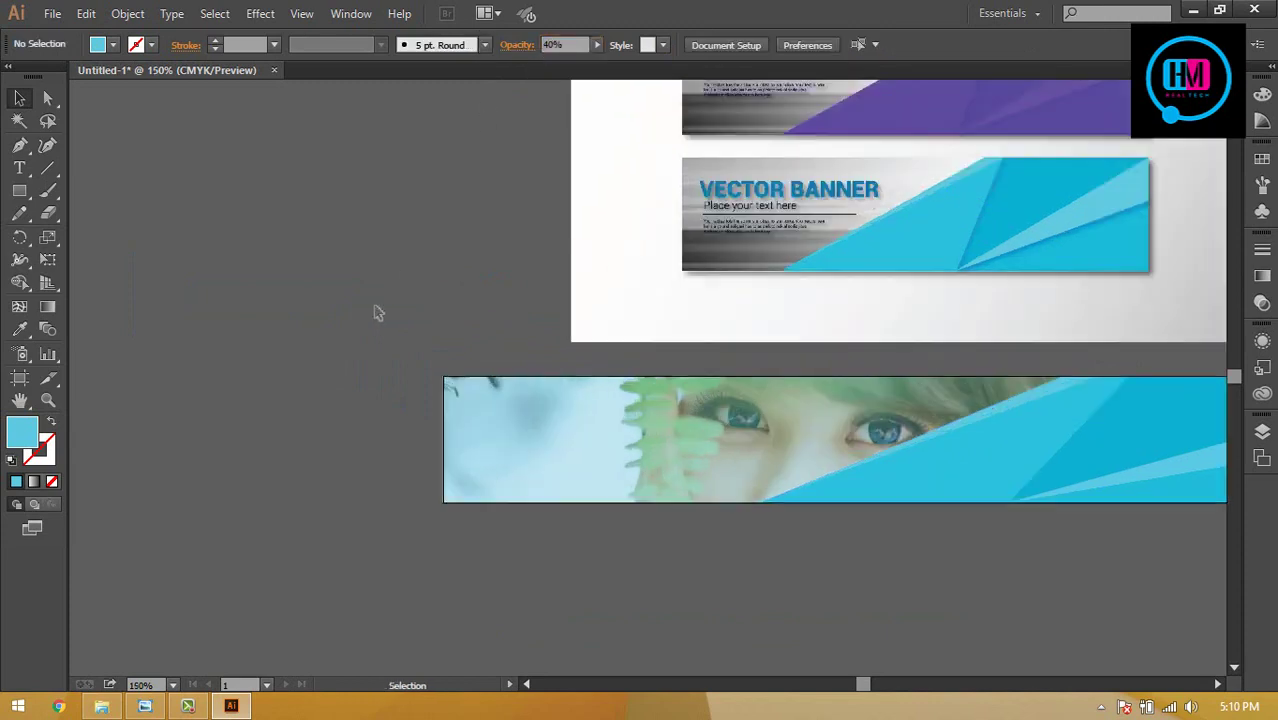
{"action": "key", "text": "t"}
{"action": "left_click", "coordinate": [216, 336]}
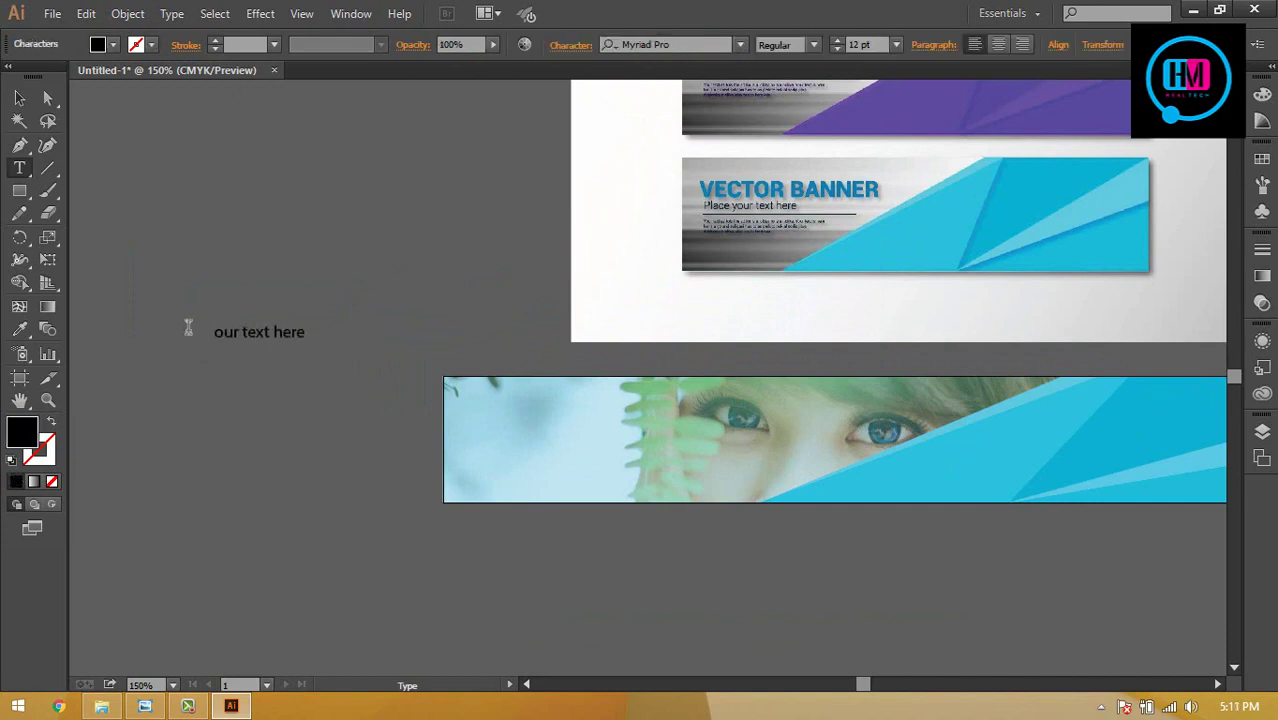
{"action": "type", "text": "Y"}
- Enlarge the title, place it on the photo banner, and add a 'sub title' copy below
{"action": "left_click", "coordinate": [19, 97]}
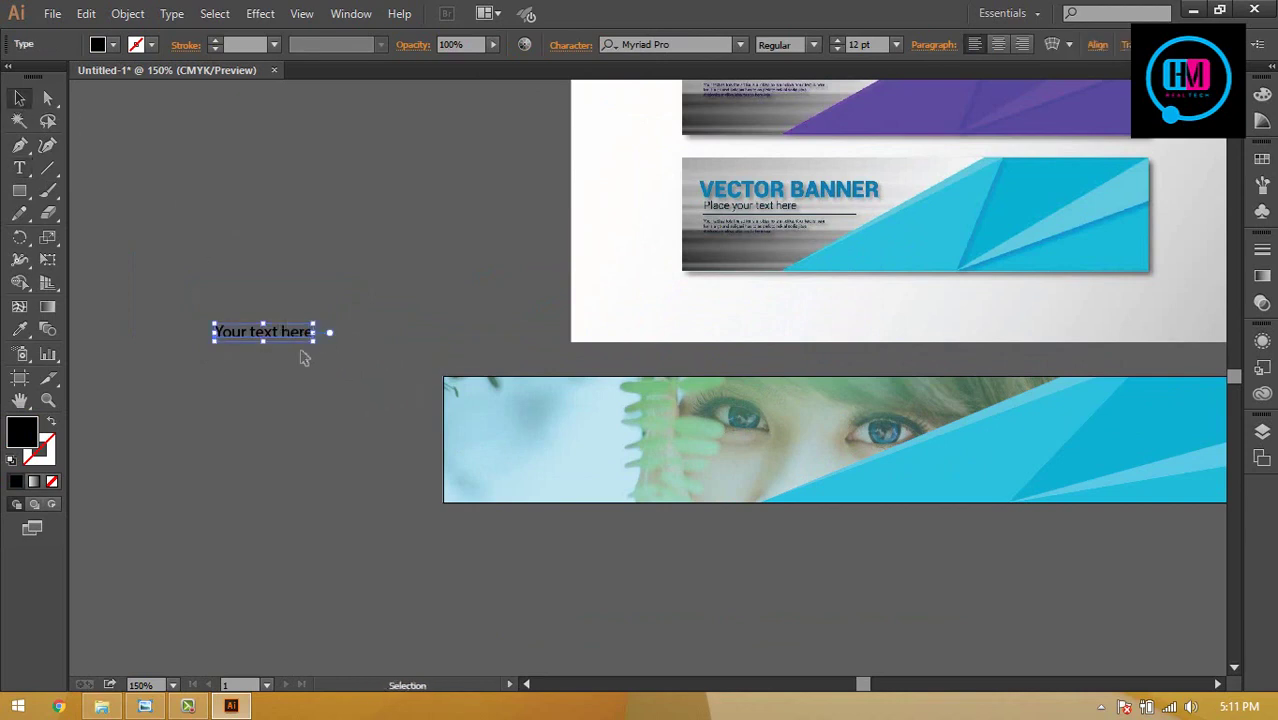
{"action": "left_click_drag", "start_coordinate": [316, 343], "coordinate": [340, 366]}
{"action": "mouse_move", "coordinate": [285, 330]}
{"action": "left_mouse_down"}
{"action": "mouse_move", "coordinate": [677, 405]}
{"action": "mouse_move", "coordinate": [640, 462]}
{"action": "left_mouse_up"}
{"action": "double_click", "coordinate": [640, 450]}
{"action": "key", "text": "ctrl+a"}
{"action": "type", "text": "s"}
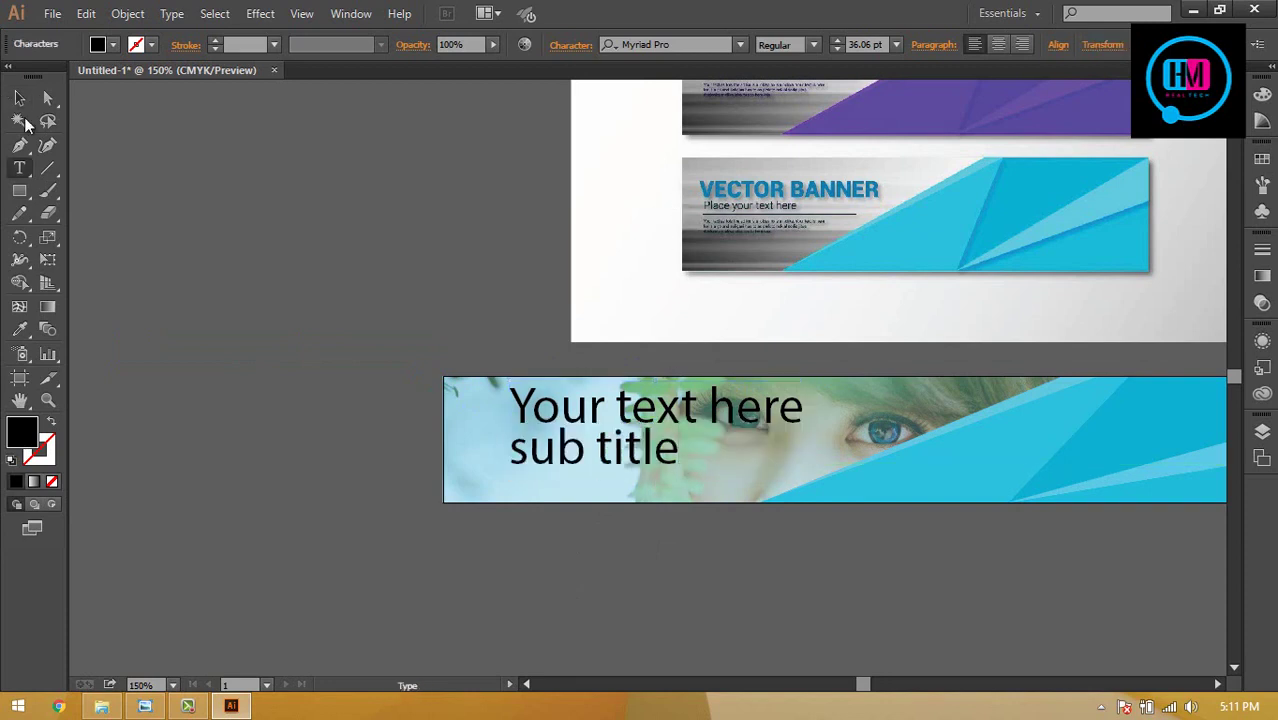
{"action": "left_click", "coordinate": [19, 97]}
{"action": "left_click_drag", "start_coordinate": [607, 460], "coordinate": [615, 460]}
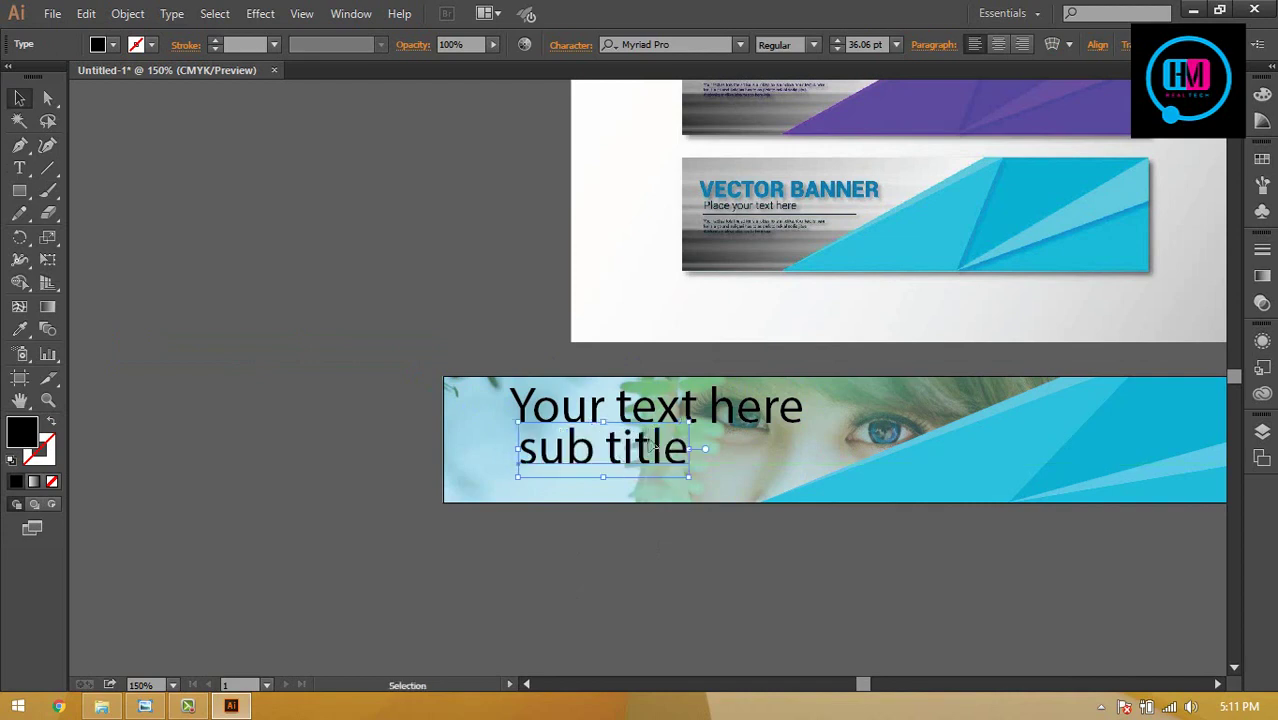
- Make the 'Your text here' title Bold at 20 pt
{"action": "left_click", "coordinate": [659, 418]}
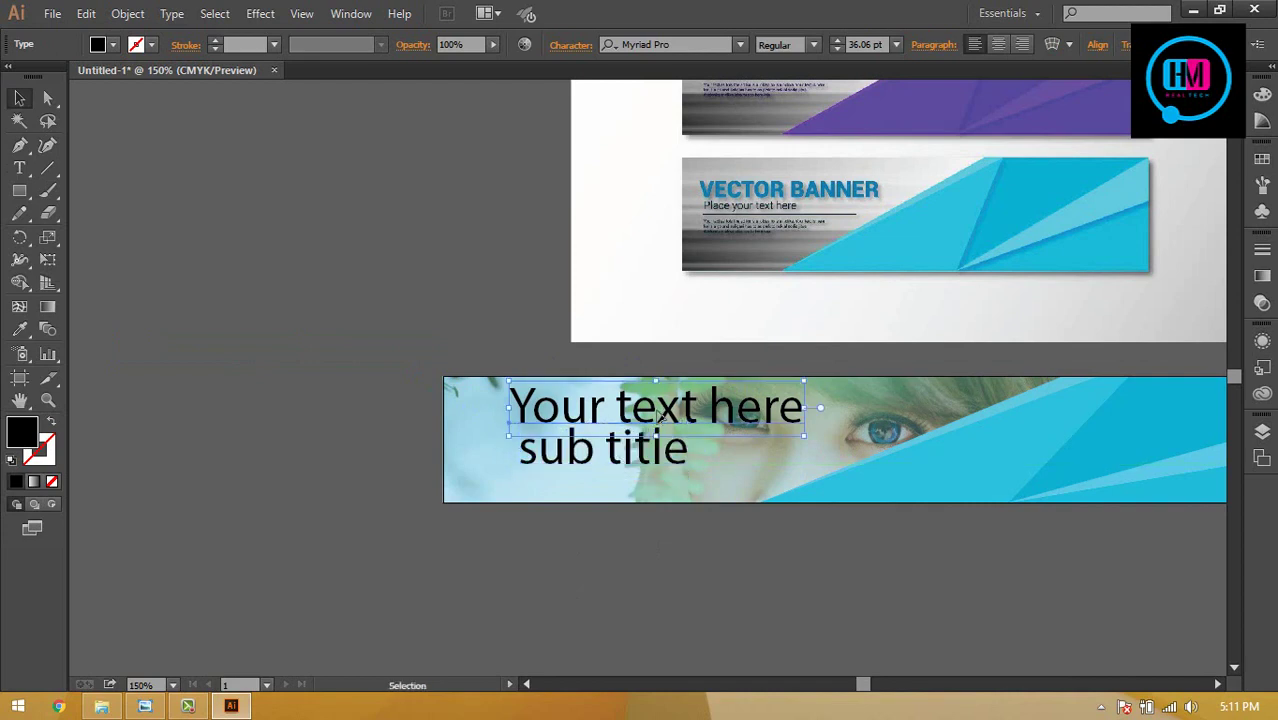
{"action": "left_click", "coordinate": [813, 46]}
{"action": "left_click", "coordinate": [791, 354]}
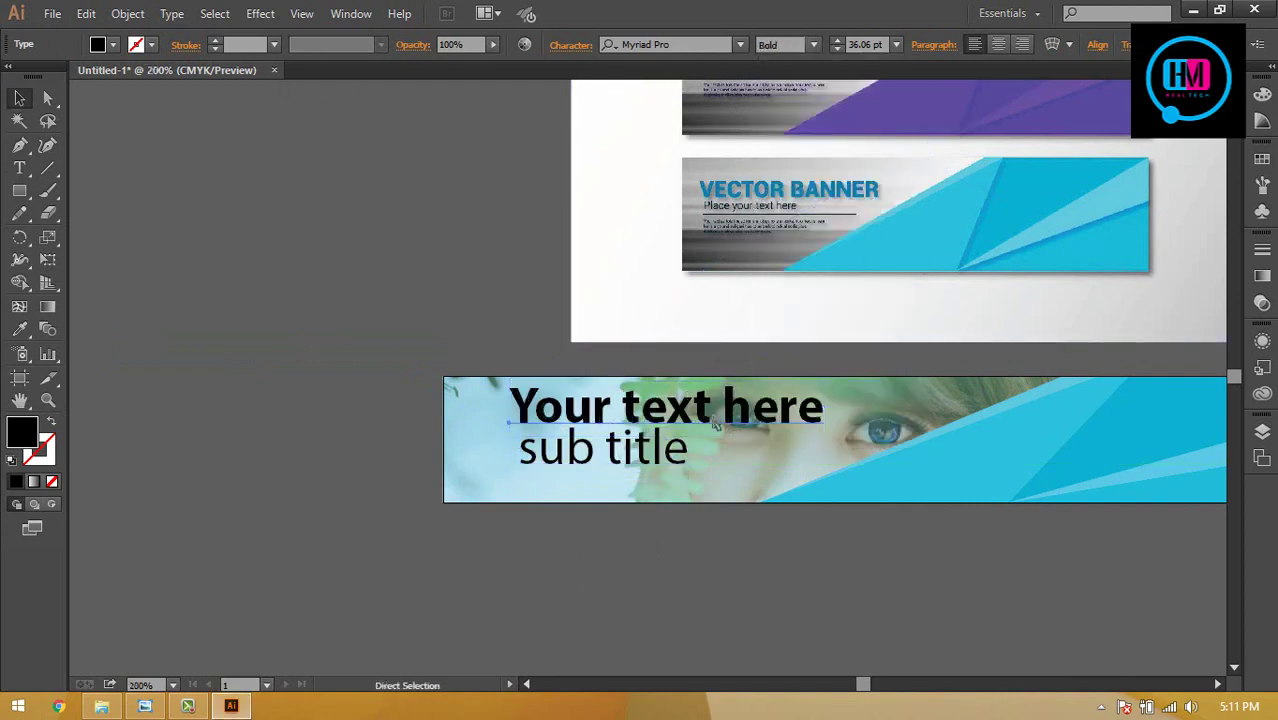
{"action": "key", "text": "ctrl+equal"}
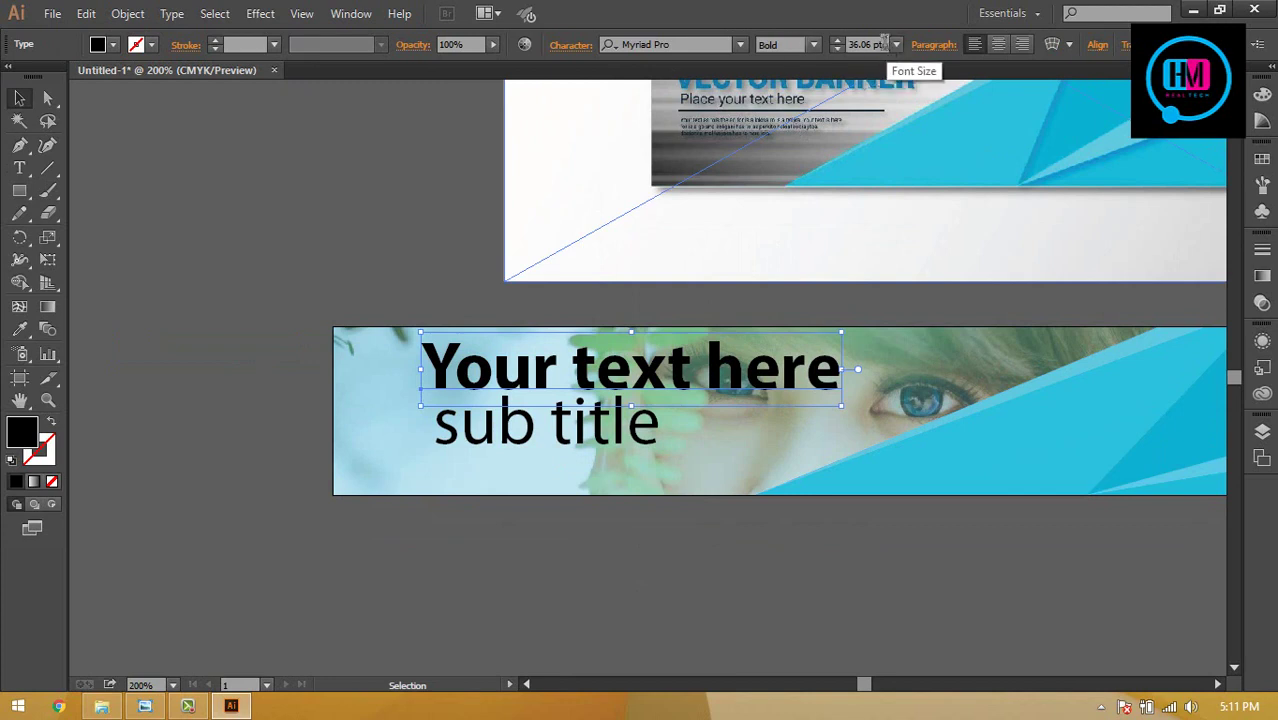
{"action": "left_click", "coordinate": [866, 45]}
{"action": "type", "text": "20"}
{"action": "key", "text": "Return"}
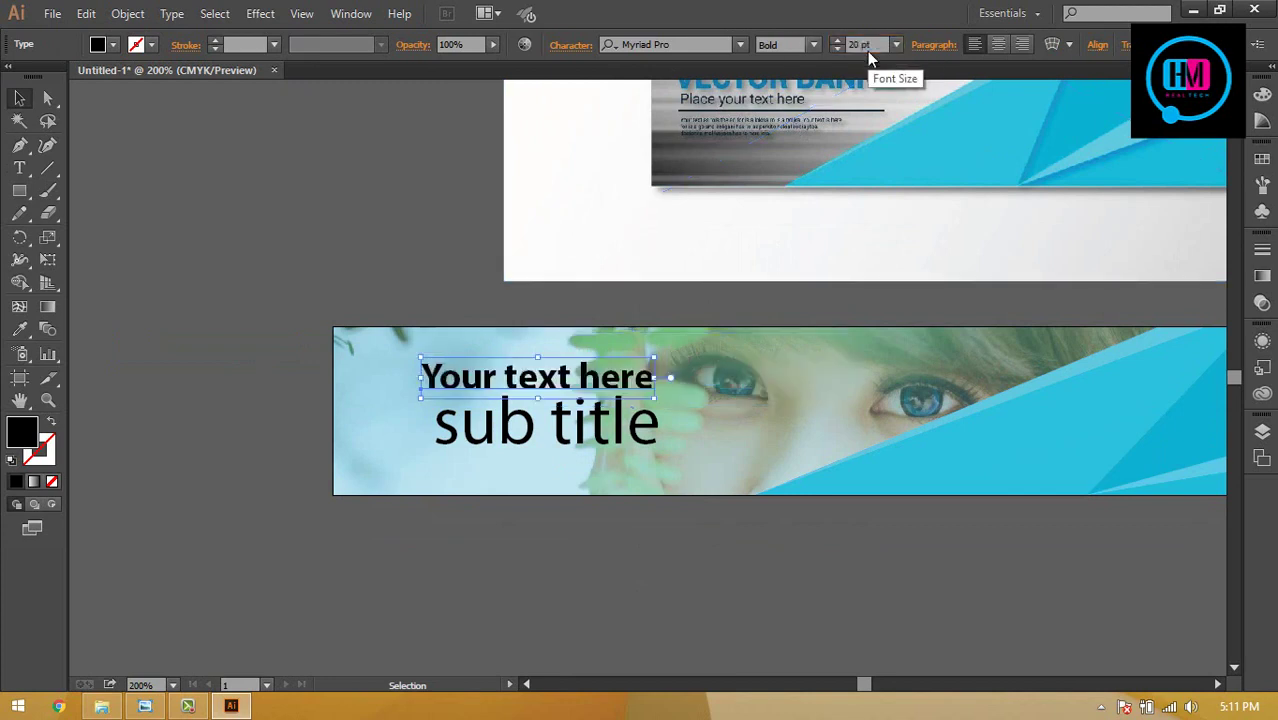
- Set the 'sub title' text to 15 pt
{"action": "left_click", "coordinate": [545, 425]}
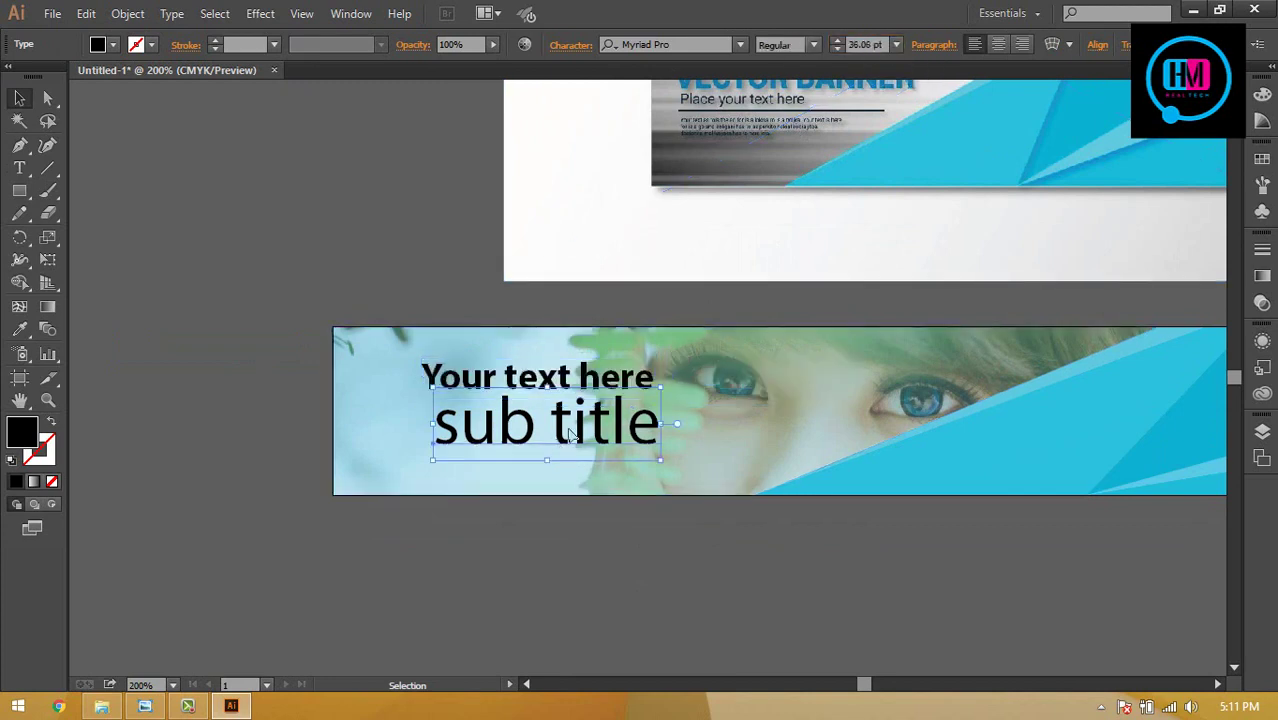
{"action": "left_click", "coordinate": [866, 45]}
{"action": "type", "text": "15"}
{"action": "key", "text": "Return"}
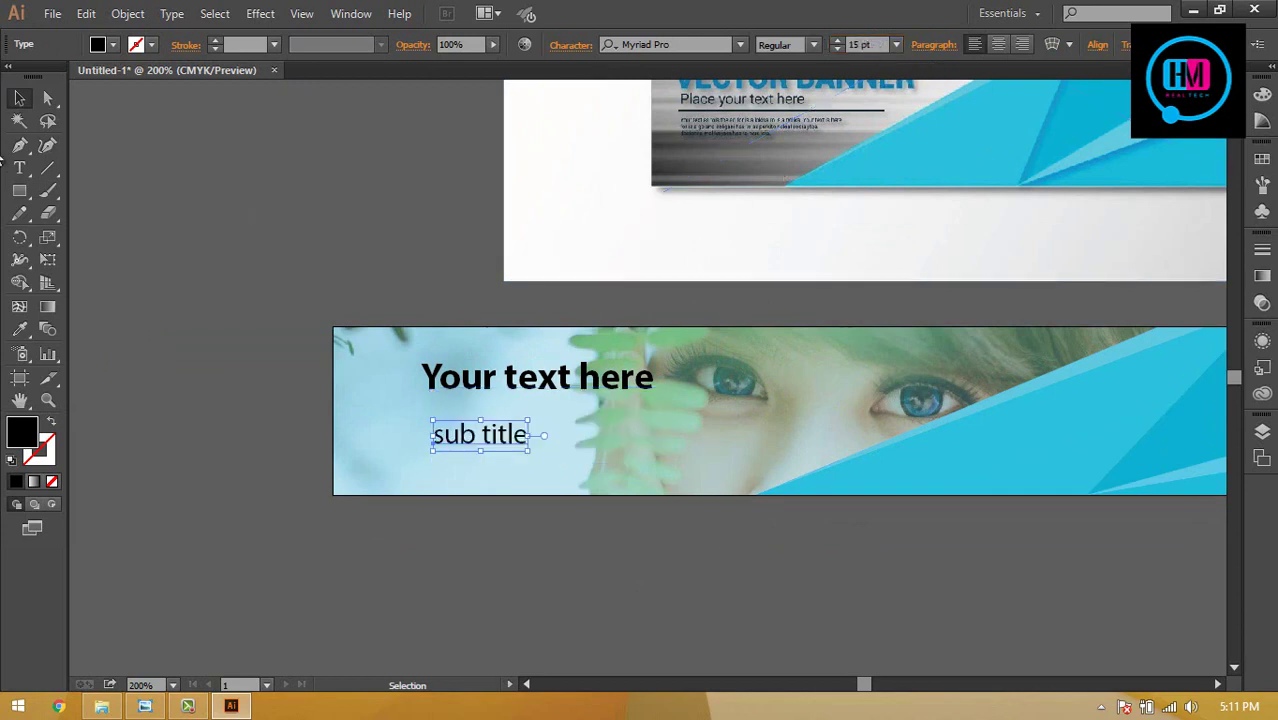
{"action": "left_click", "coordinate": [20, 98]}
{"action": "left_click", "coordinate": [613, 293]}
- Draw a thin black rectangle underline beneath 'Your text here' and move it slightly lower
{"action": "left_click", "coordinate": [20, 190]}
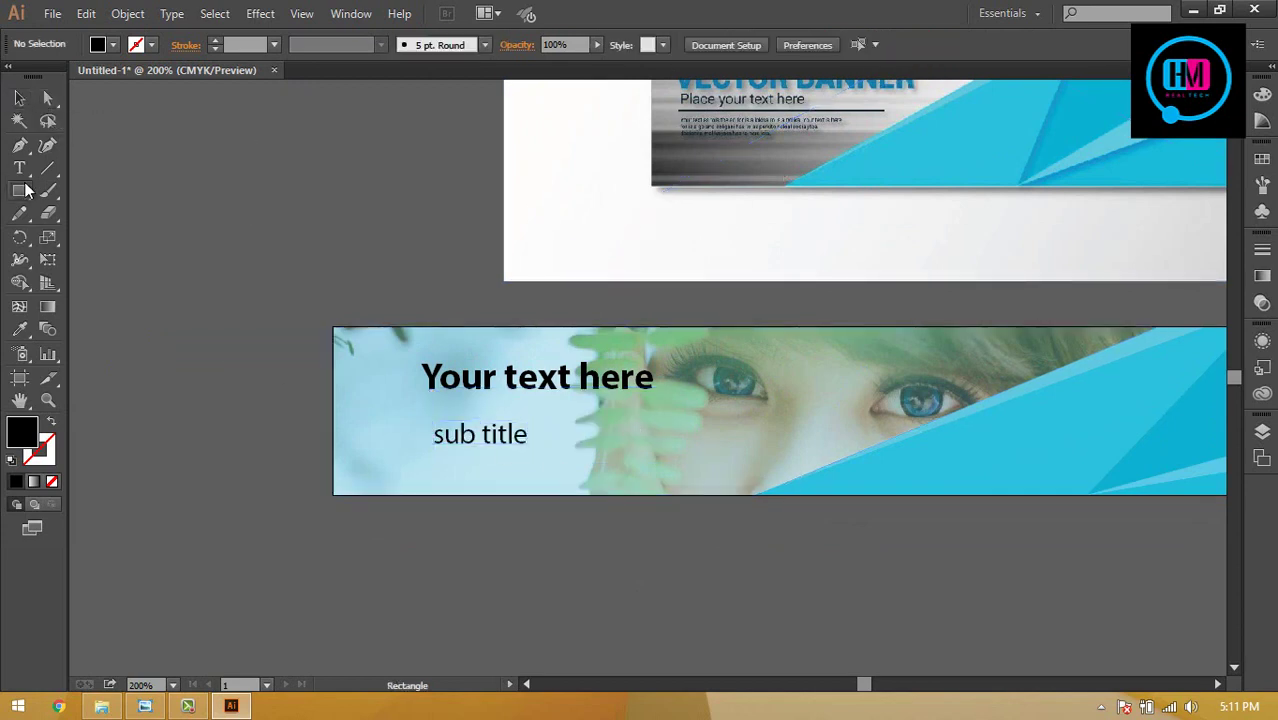
{"action": "left_click", "coordinate": [69, 193]}
{"action": "left_click_drag", "start_coordinate": [430, 396], "coordinate": [653, 400]}
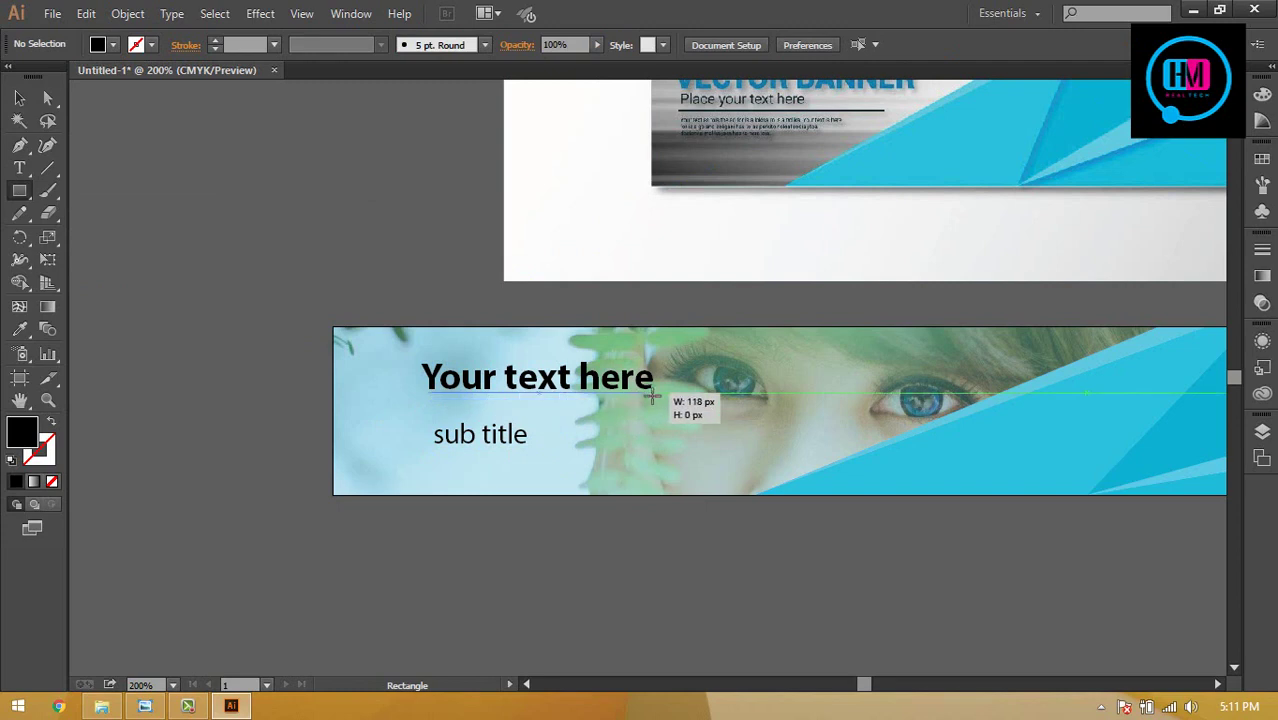
{"action": "left_click", "coordinate": [20, 98]}
{"action": "left_click", "coordinate": [379, 196]}
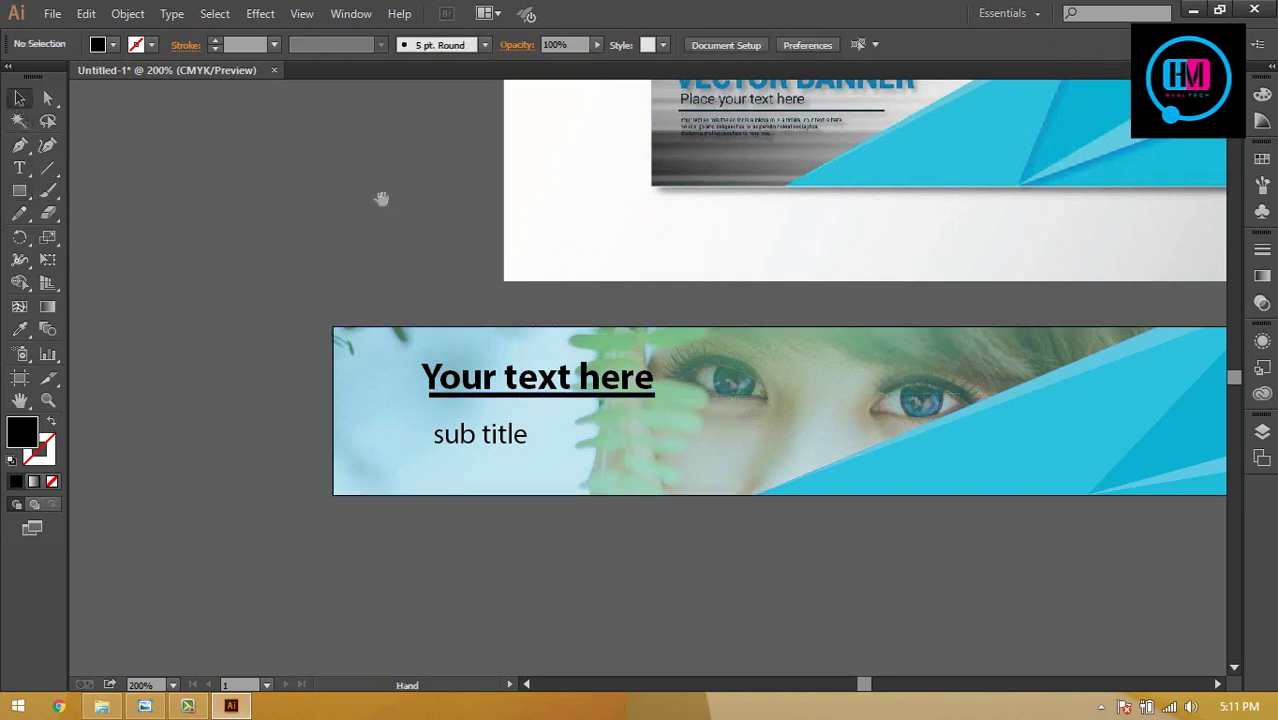
{"action": "left_click_drag", "start_coordinate": [379, 196], "coordinate": [480, 284]}
{"action": "key", "text": "ctrl+plus"}
{"action": "left_click", "coordinate": [890, 278]}
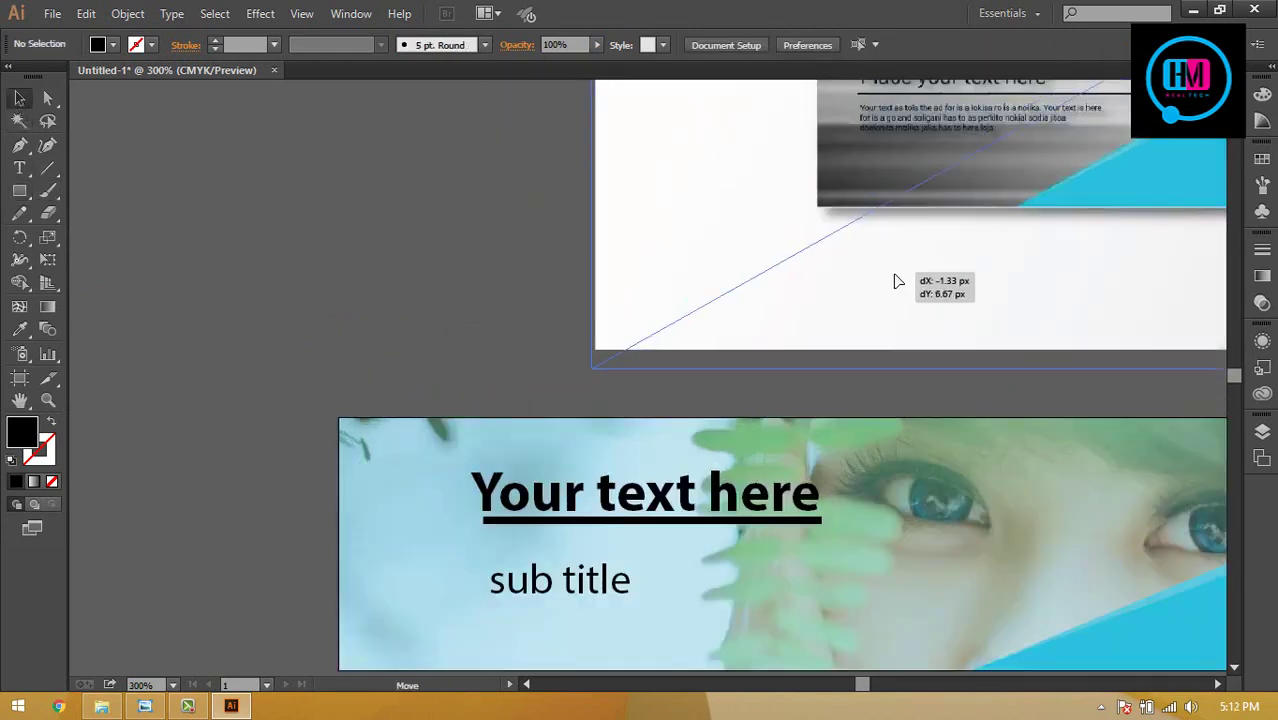
{"action": "scroll", "coordinate": [876, 266], "scroll_direction": "down", "scroll_amount": 2}
{"action": "scroll", "coordinate": [873, 268], "scroll_direction": "down", "scroll_amount": 1}
{"action": "key", "text": "ctrl+minus"}
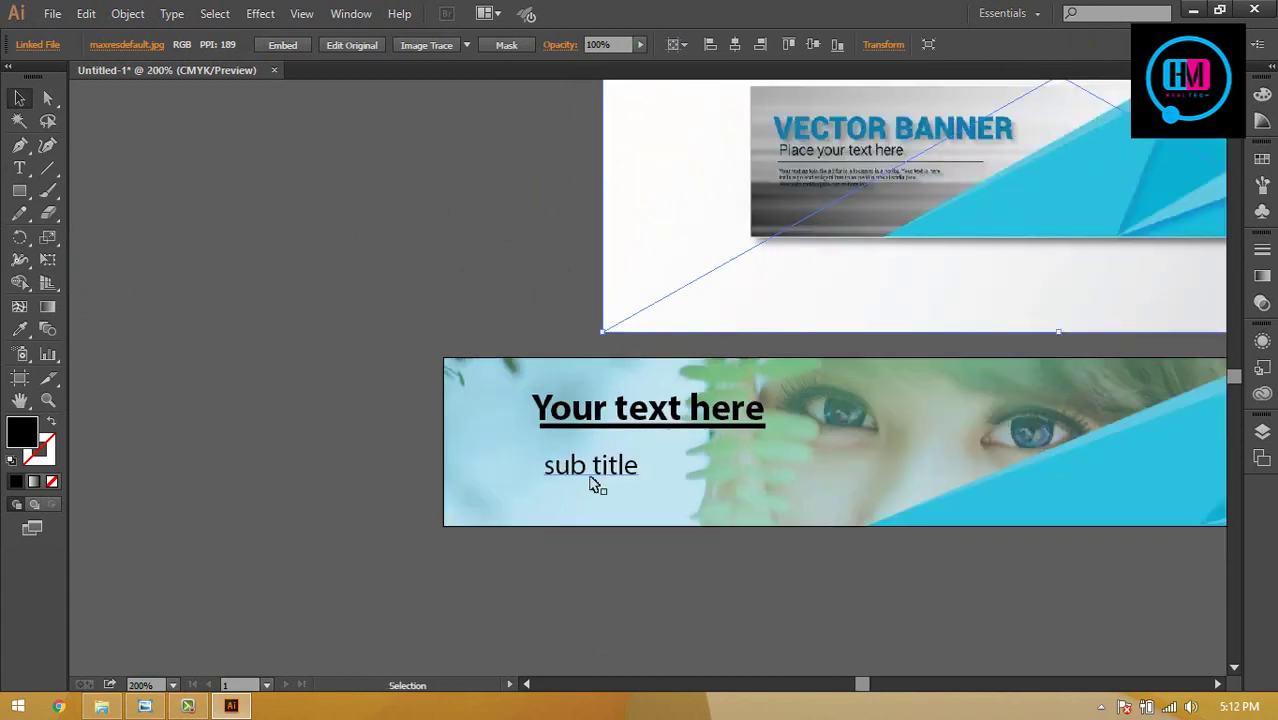
{"action": "mouse_move", "coordinate": [652, 428]}
{"action": "left_mouse_down"}
{"action": "mouse_move", "coordinate": [652, 454]}
{"action": "mouse_move", "coordinate": [617, 454]}
{"action": "left_mouse_up"}
- Set the sub title to 10 pt and nudge it and the underline into alignment
{"action": "left_click", "coordinate": [864, 44]}
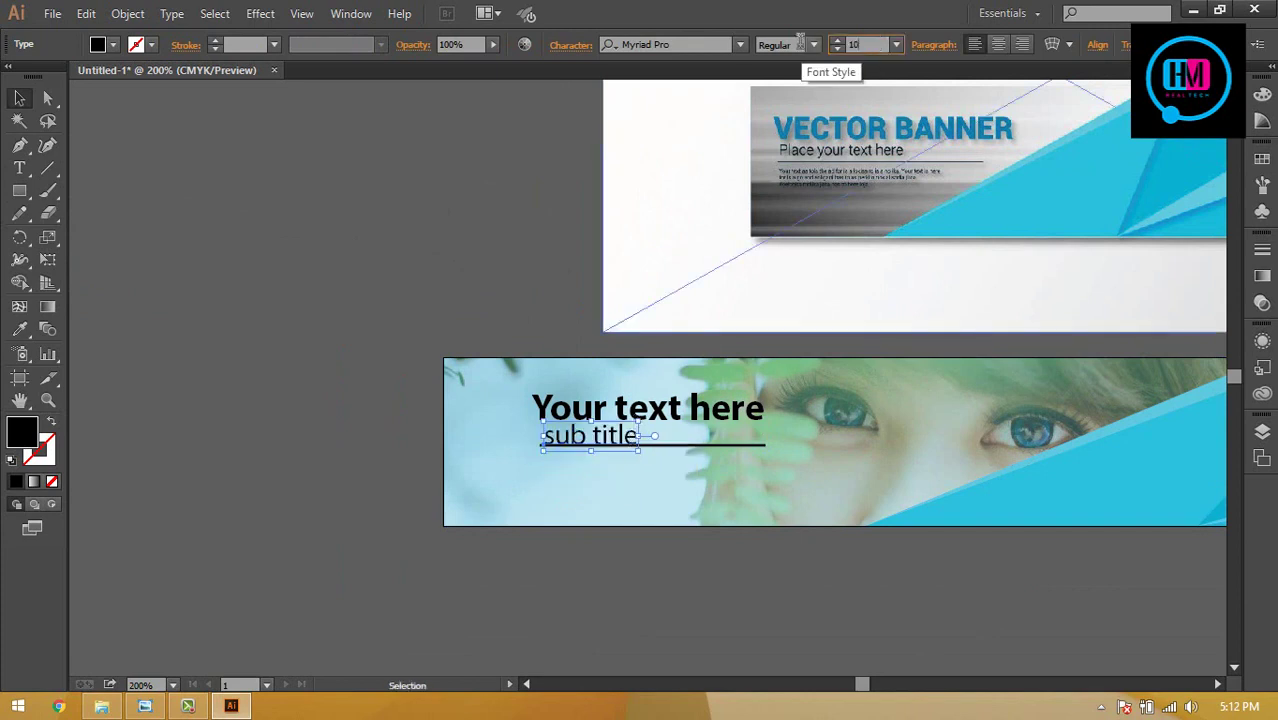
{"action": "type", "text": "10"}
{"action": "key", "text": "Return"}
{"action": "key", "text": "ctrl+plus"}
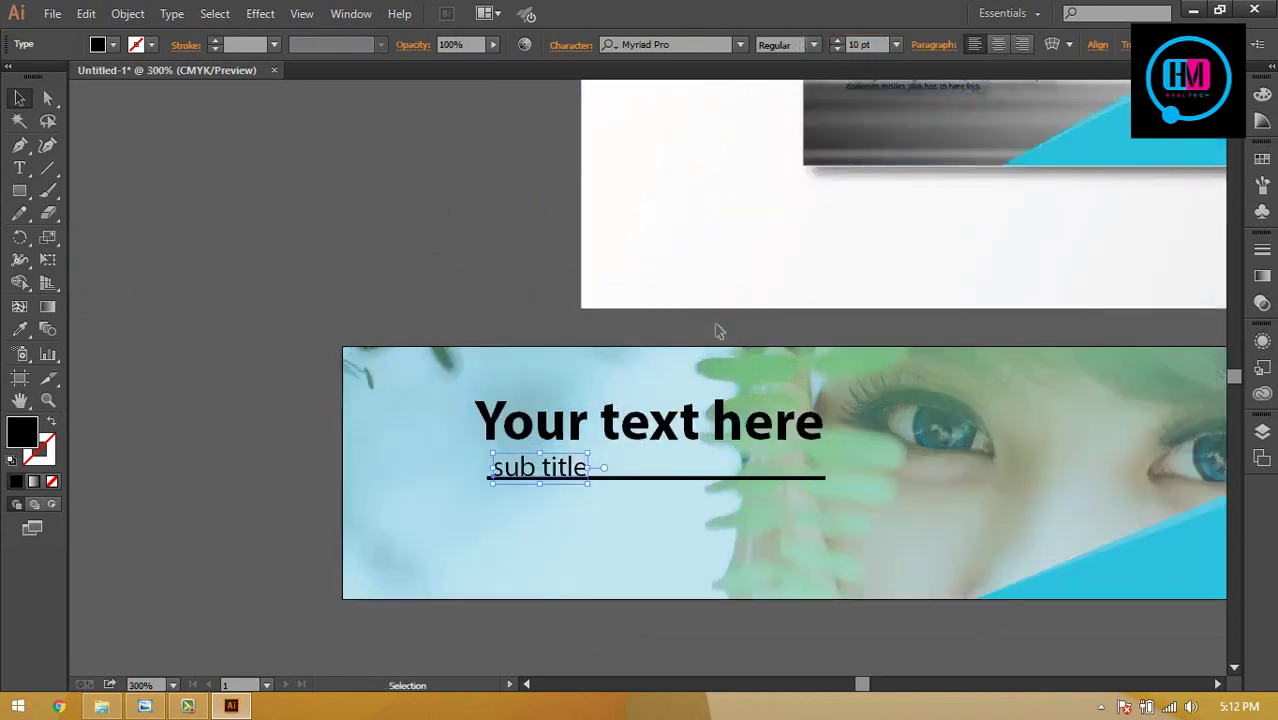
{"action": "key", "text": "Up"}
{"action": "key", "text": "Up"}
{"action": "key", "text": "Up"}
{"action": "left_click", "coordinate": [650, 478]}
{"action": "left_click_drag", "start_coordinate": [648, 481], "coordinate": [643, 481]}
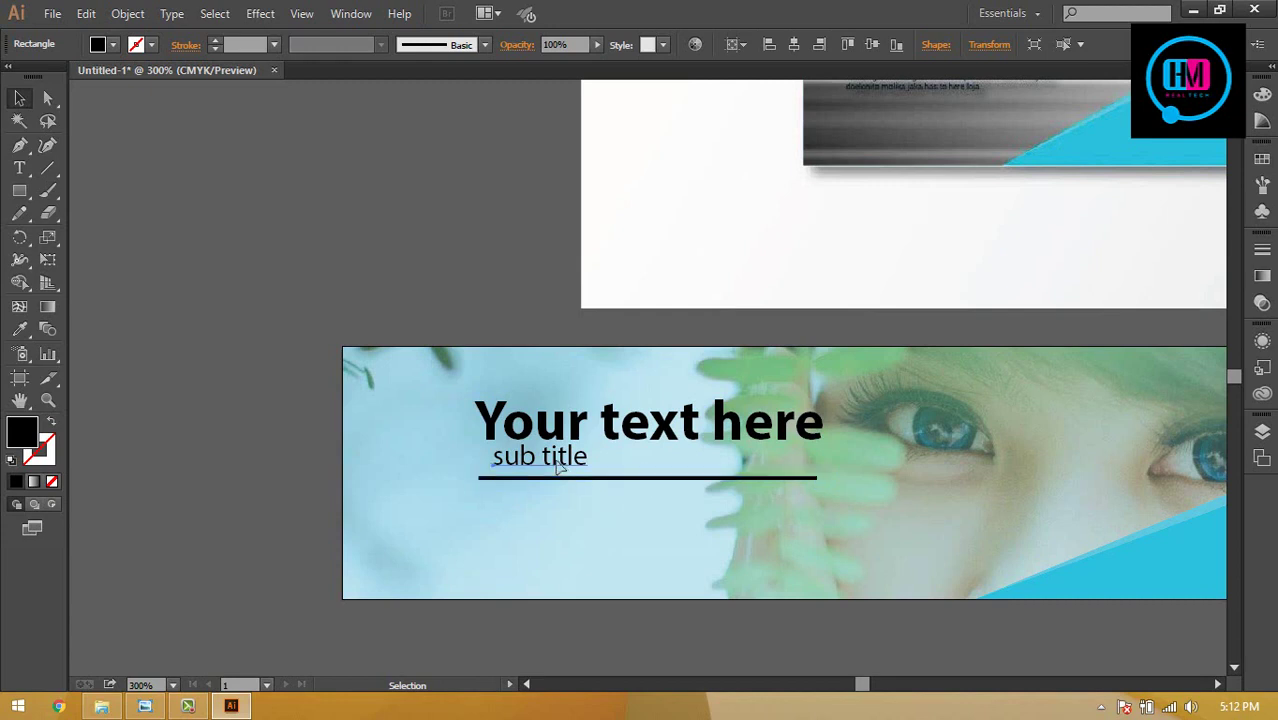
{"action": "left_click_drag", "start_coordinate": [569, 468], "coordinate": [560, 468]}
{"action": "left_click", "coordinate": [556, 562]}
{"action": "key", "text": "ctrl+minus"}
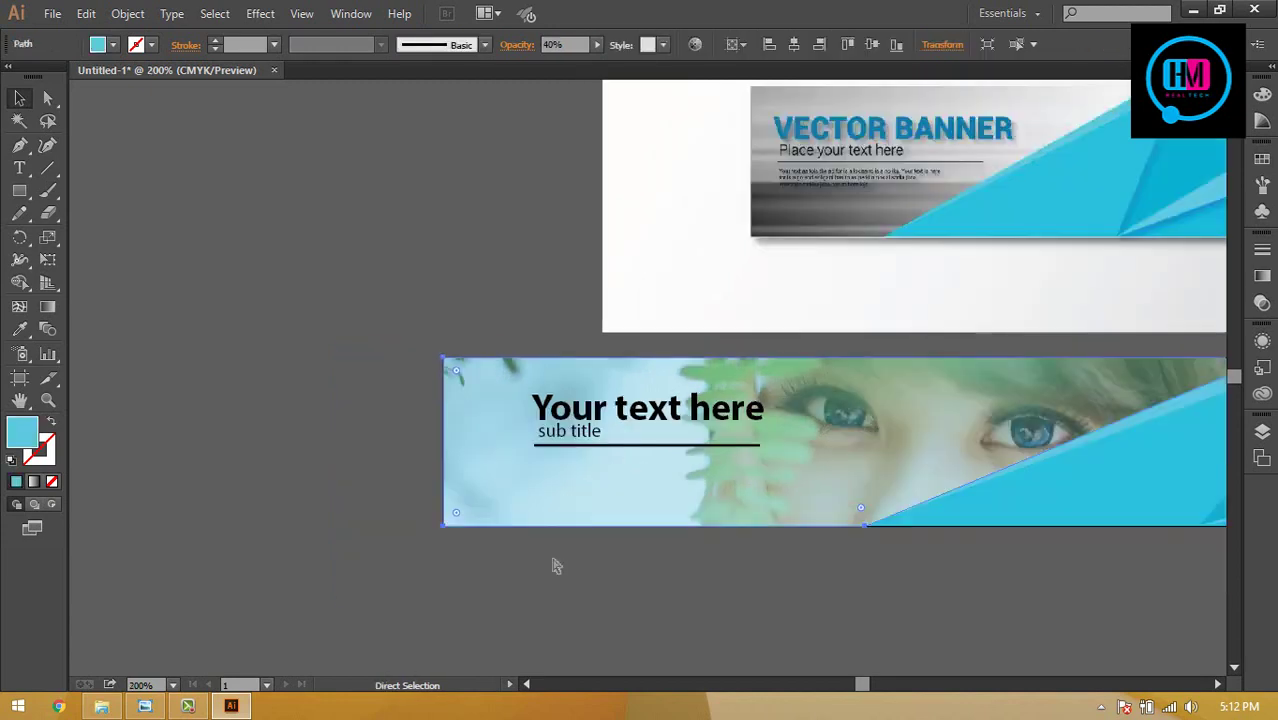
{"action": "left_click", "coordinate": [19, 168]}
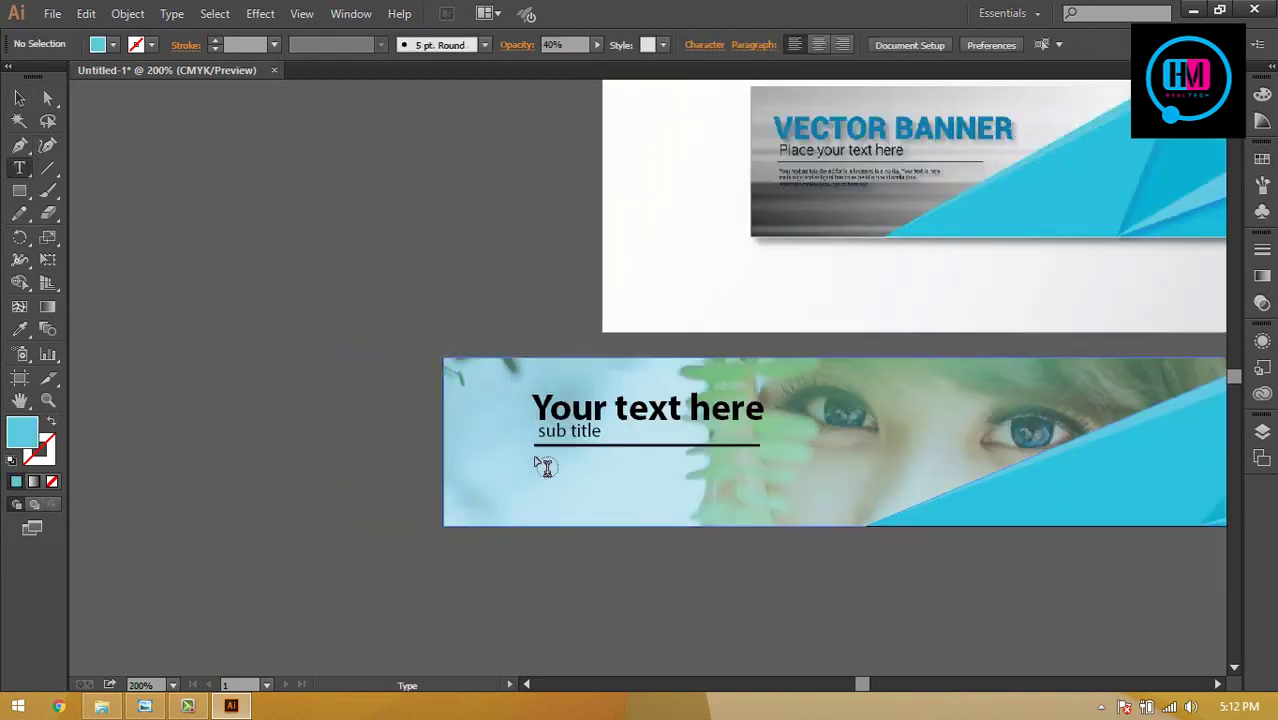
- Draw an area text box below the underline with 'Product description' in SemiExtended 8 pt
{"action": "left_click_drag", "start_coordinate": [534, 461], "coordinate": [761, 507]}
{"action": "type", "text": "Product description"}
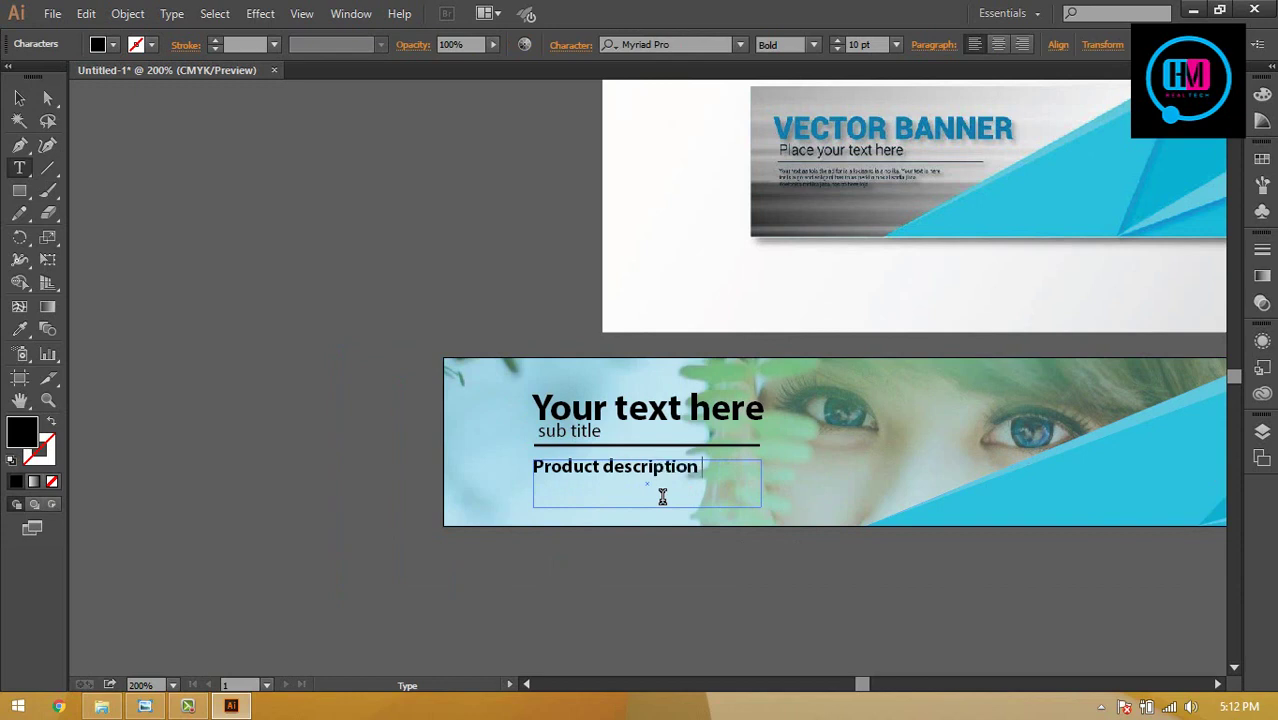
{"action": "key", "text": "ctrl+a"}
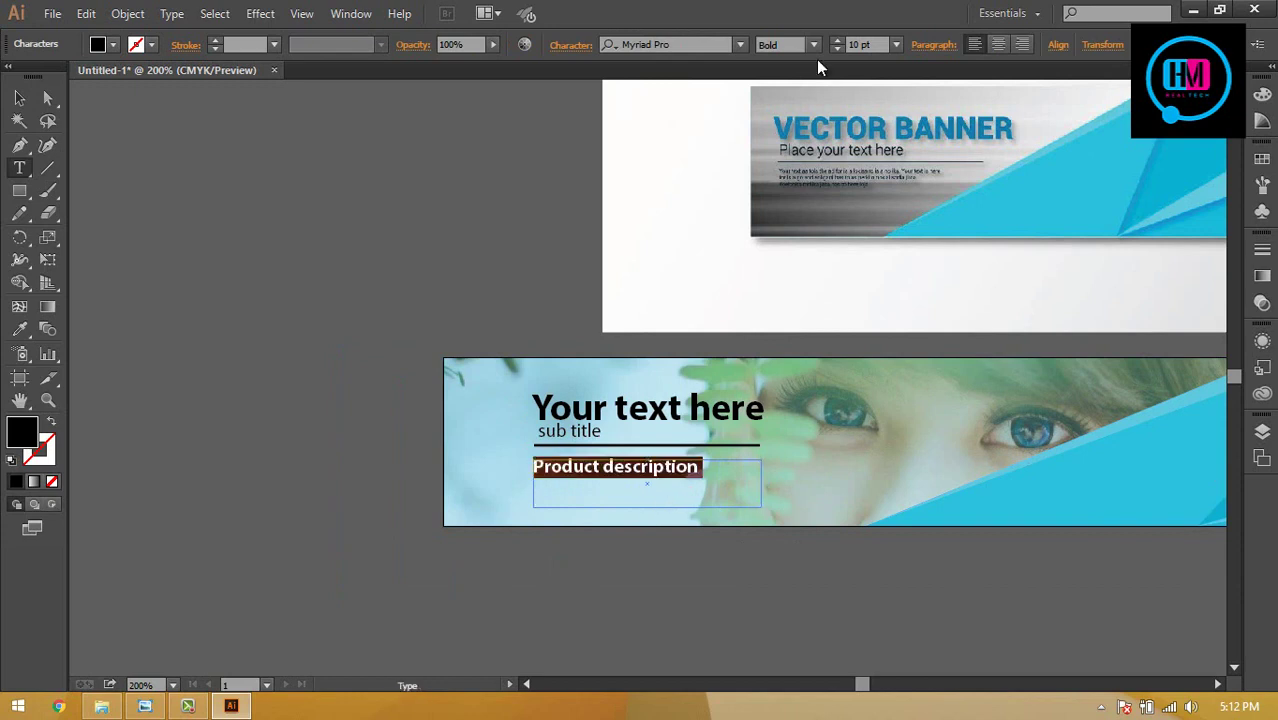
{"action": "left_click", "coordinate": [813, 44]}
{"action": "left_click", "coordinate": [809, 434]}
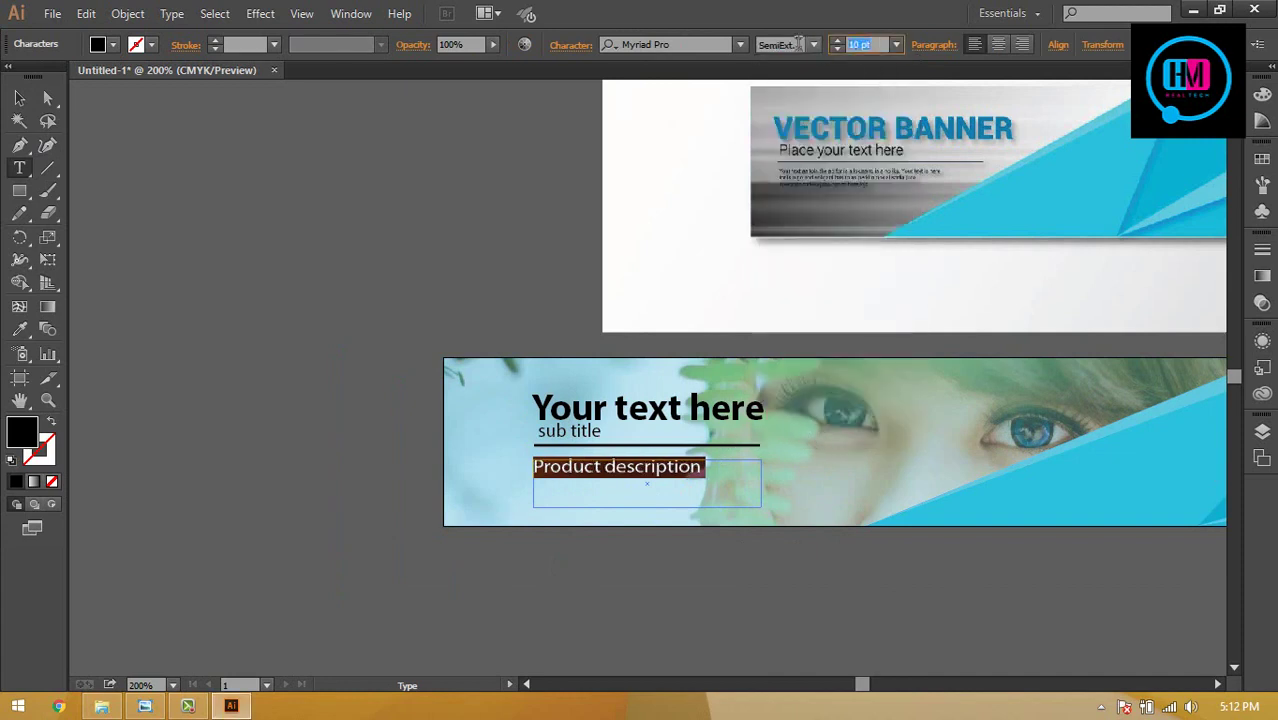
{"action": "type", "text": "8"}
{"action": "key", "text": "Return"}
{"action": "left_click", "coordinate": [19, 98]}
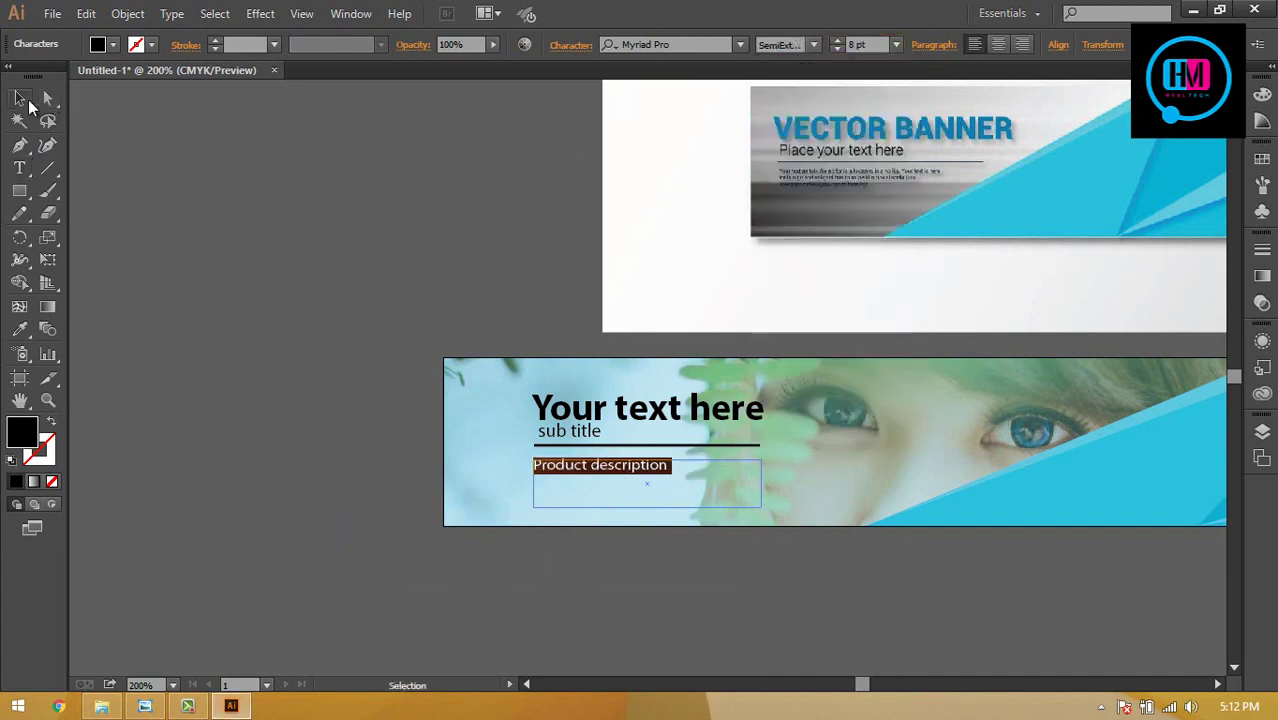
- Paste another 'Product description' copy and set the paragraph to 7 pt, centered
{"action": "double_click", "coordinate": [650, 470]}
{"action": "key", "text": "ctrl+a"}
{"action": "key", "text": "ctrl+c"}
{"action": "left_click", "coordinate": [682, 464]}
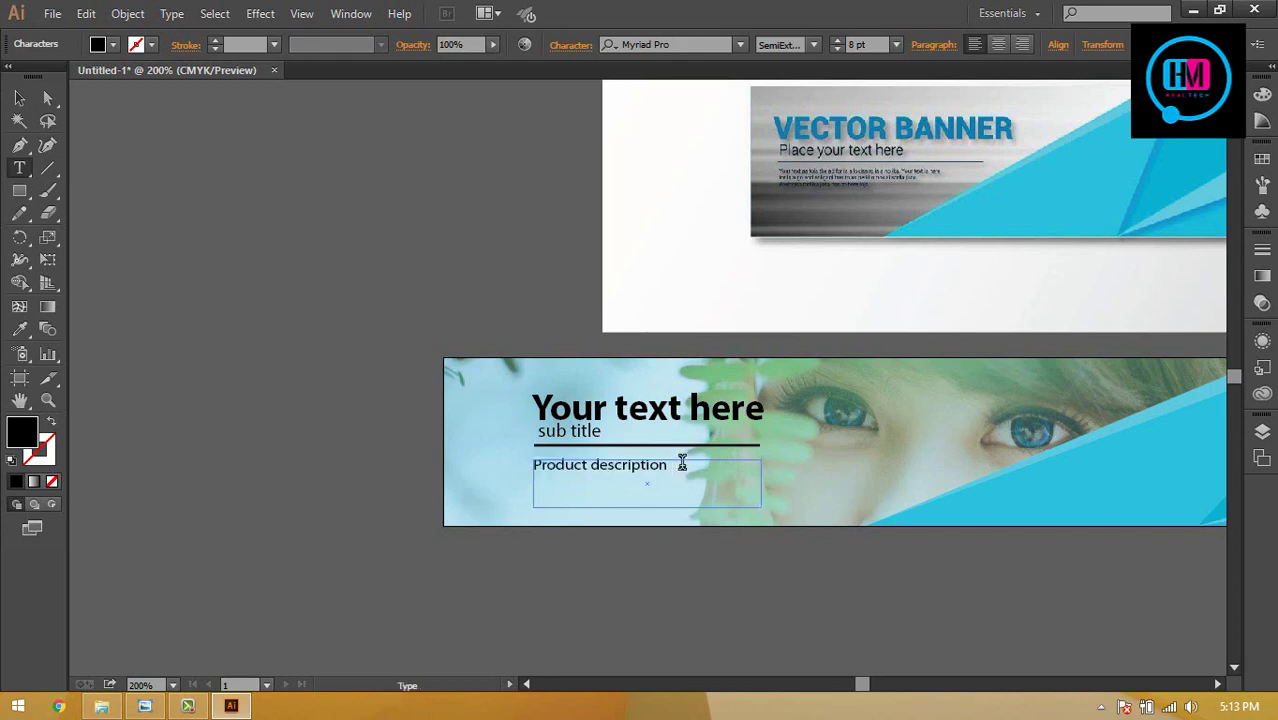
{"action": "key", "text": "ctrl+v"}
{"action": "key", "text": "ctrl+v"}
{"action": "key", "text": "ctrl+v"}
{"action": "key", "text": "ctrl+v"}
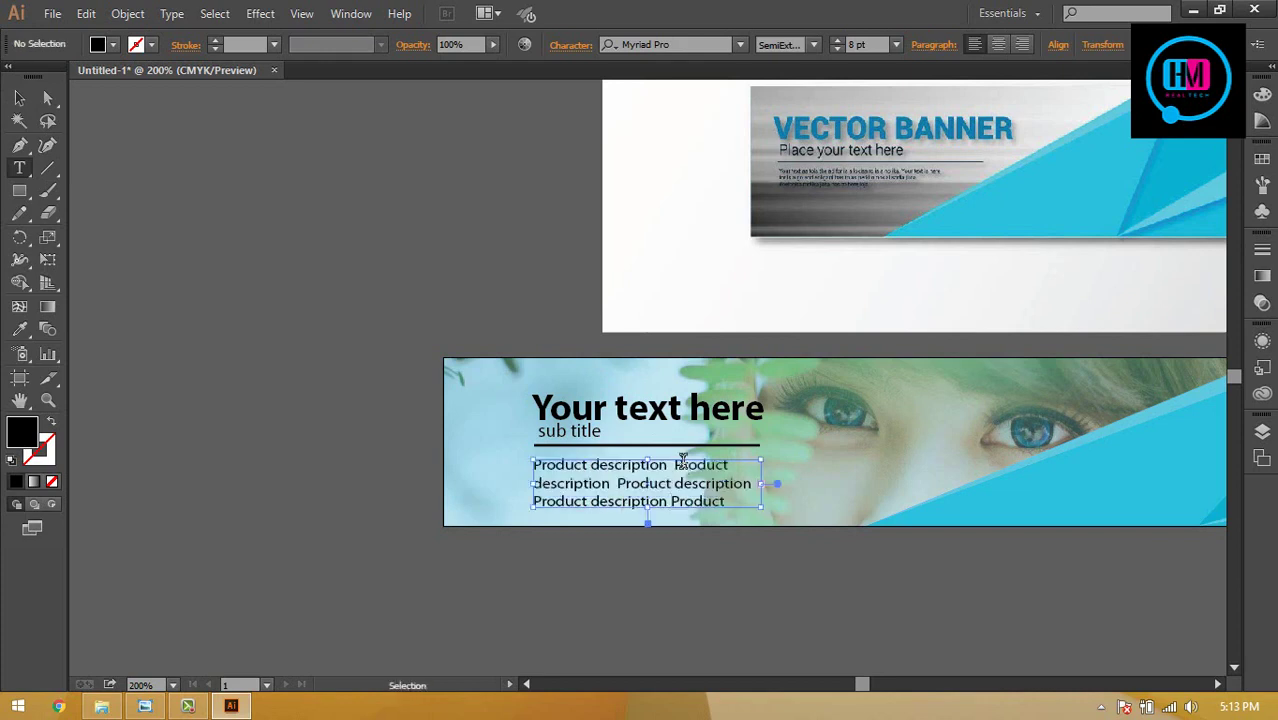
{"action": "key", "text": "ctrl+a"}
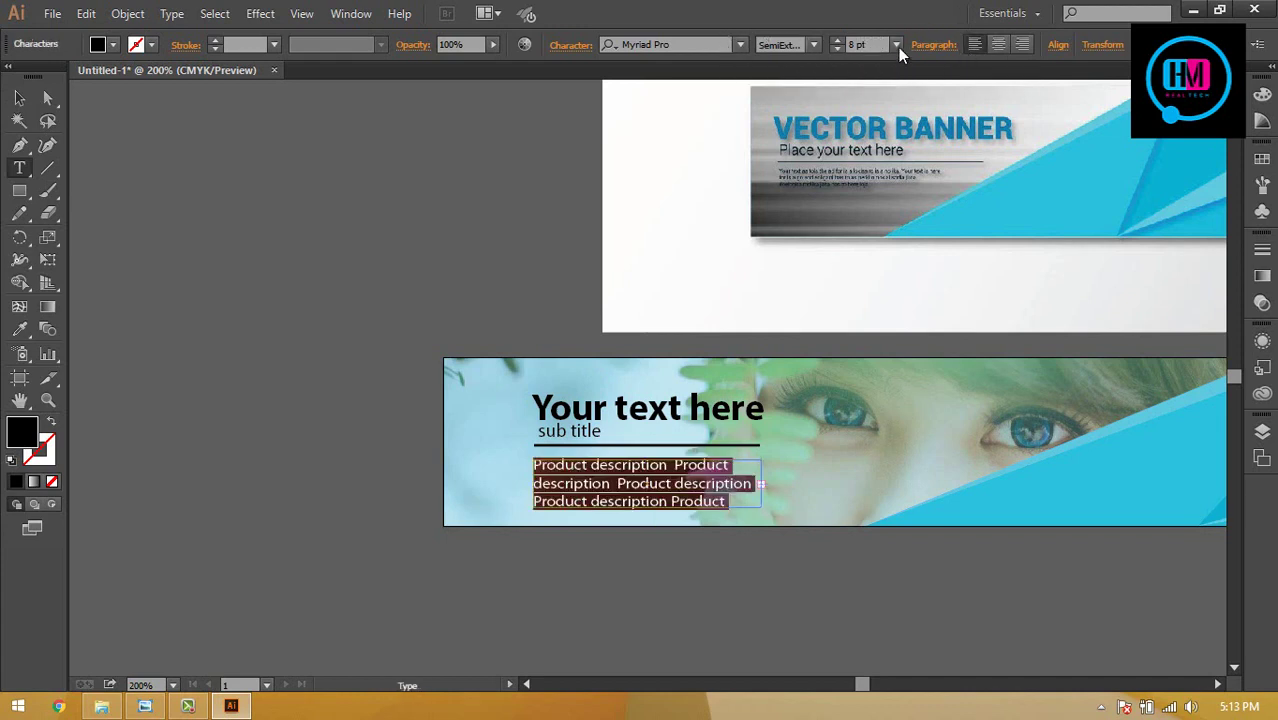
{"action": "left_click", "coordinate": [836, 49]}
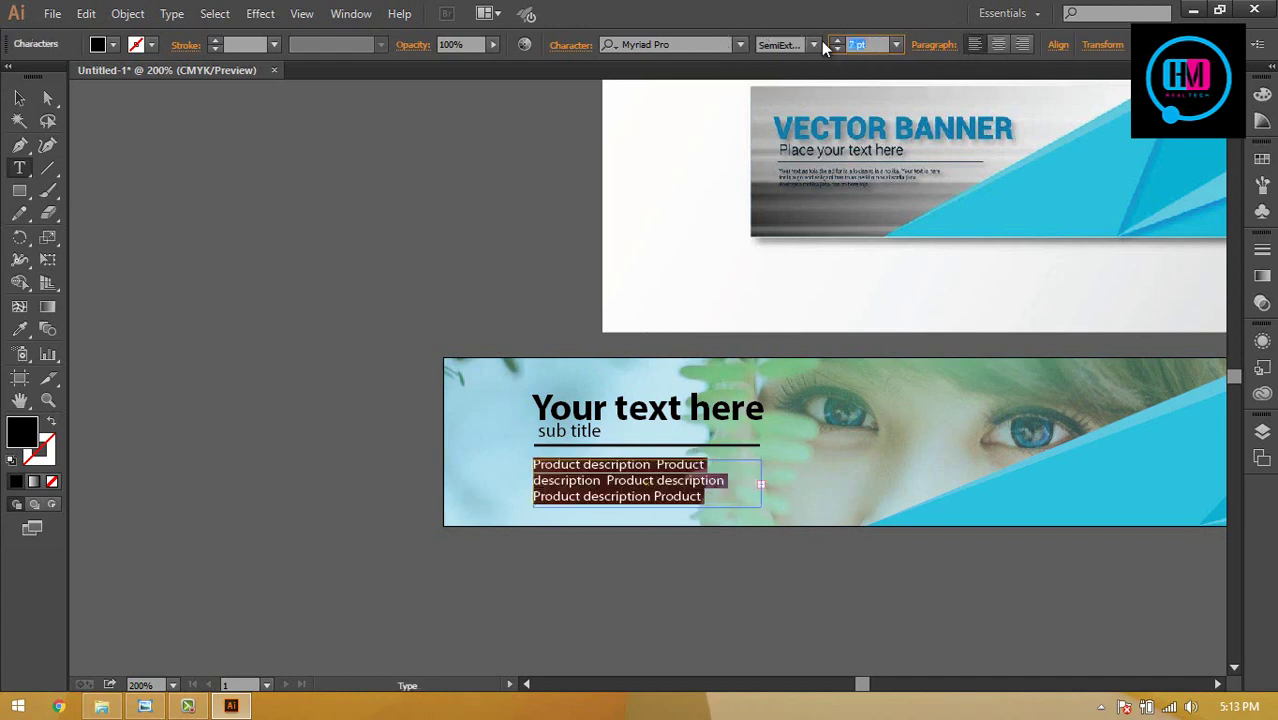
{"action": "left_click", "coordinate": [998, 44]}
{"action": "left_click", "coordinate": [21, 98]}
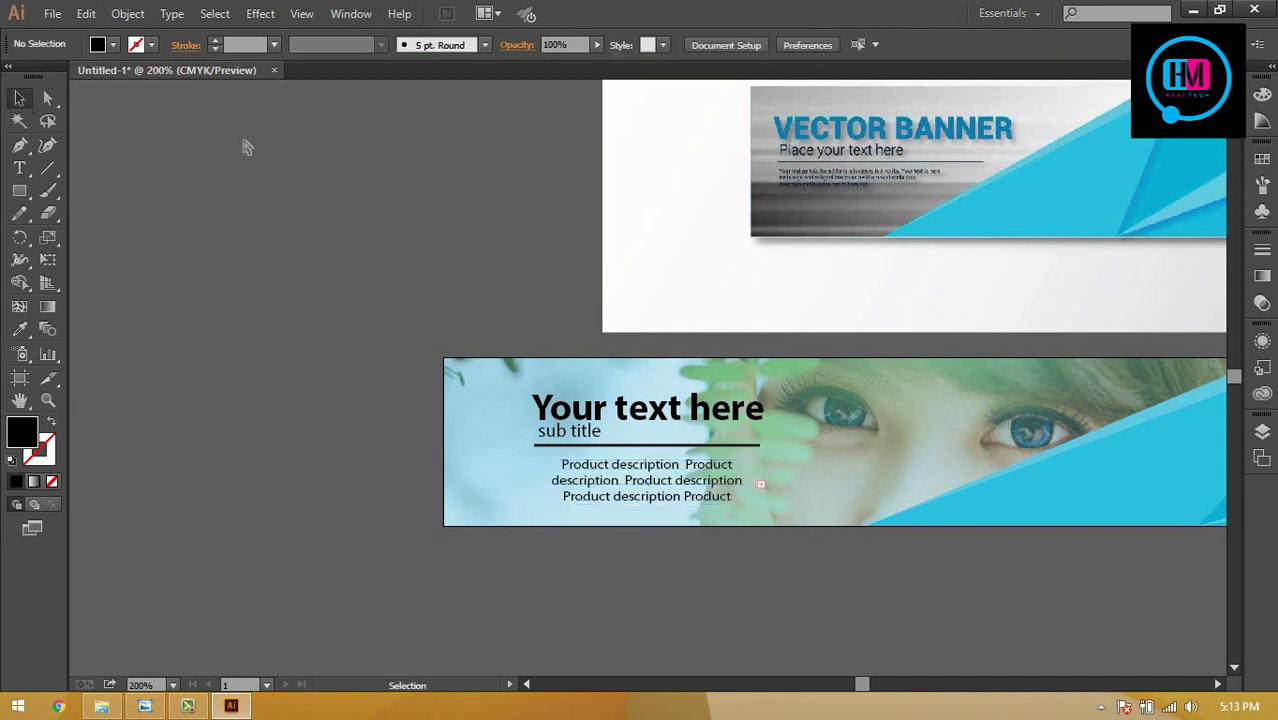
- Left-align the description paragraph
{"action": "key", "text": "ctrl+minus"}
{"action": "left_click", "coordinate": [555, 490]}
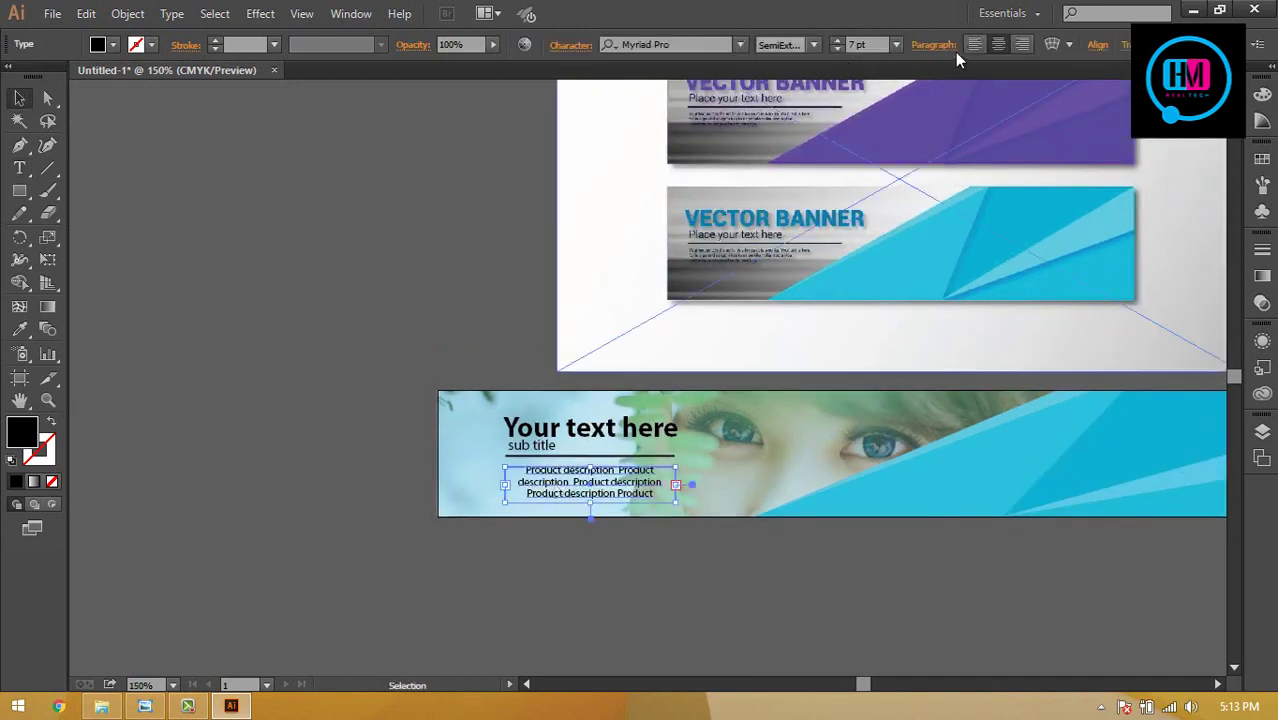
{"action": "left_click", "coordinate": [984, 44]}
{"action": "left_click", "coordinate": [380, 260]}
- Move the sample banners image up and Alt-drag a copy of the banner above it
{"action": "key", "text": "ctrl+minus"}
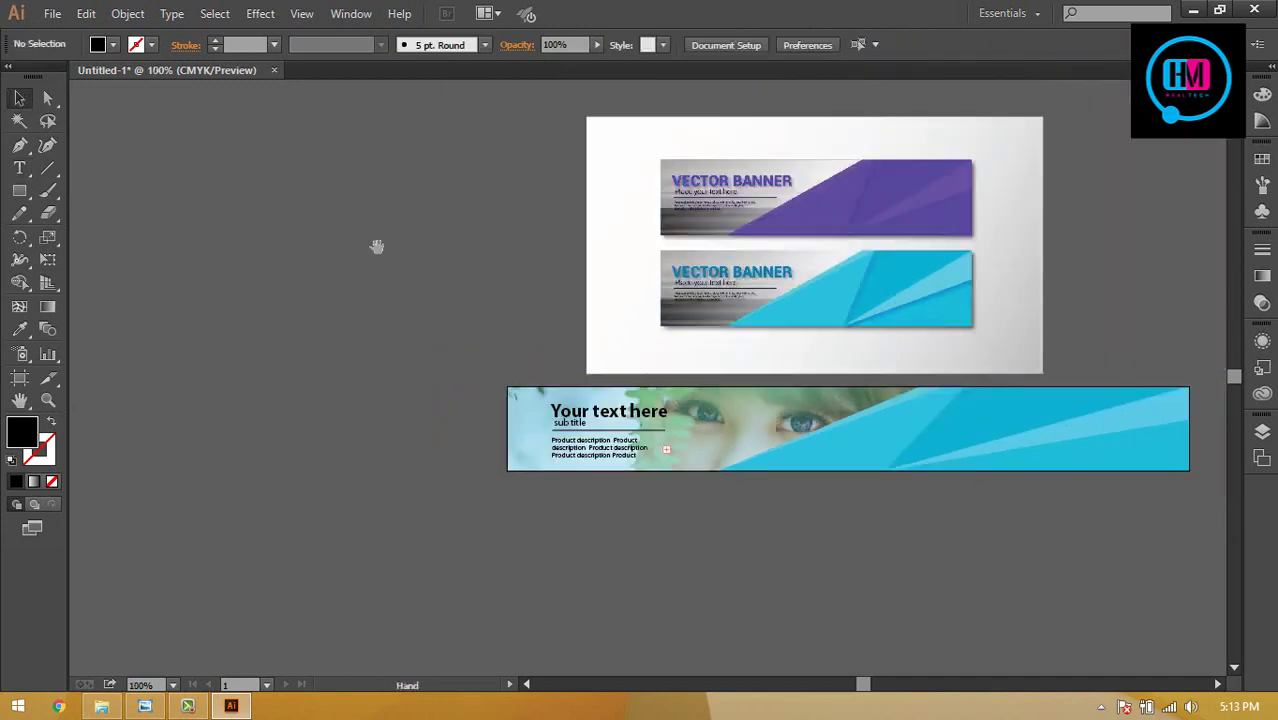
{"action": "left_click", "coordinate": [1022, 450]}
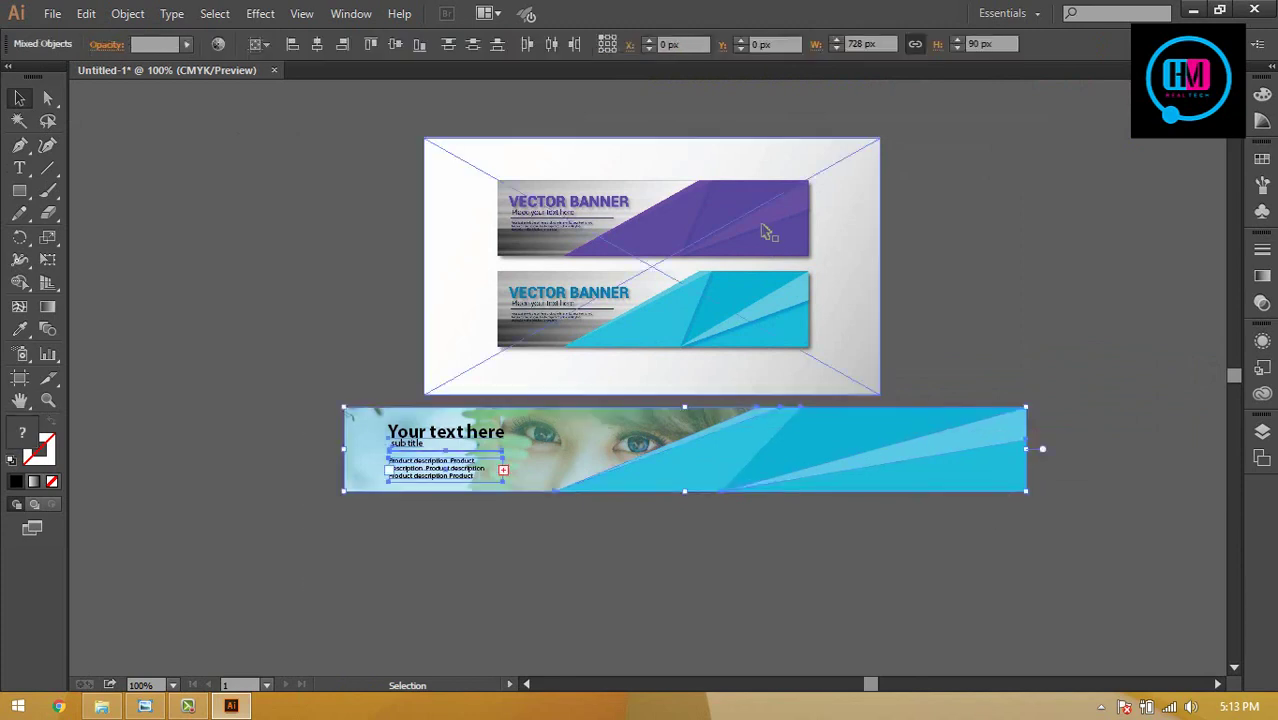
{"action": "left_click_drag", "start_coordinate": [807, 265], "coordinate": [812, 137]}
{"action": "left_click_drag", "start_coordinate": [1100, 350], "coordinate": [282, 474]}
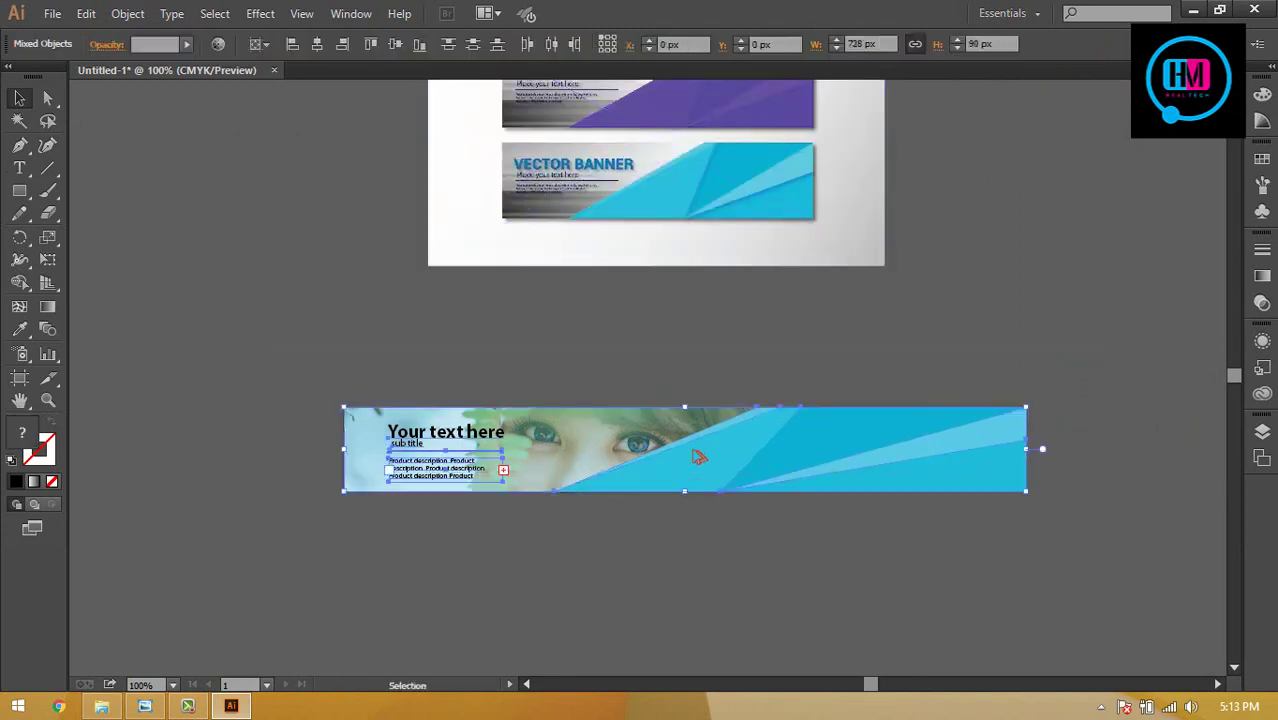
{"action": "left_click_drag", "start_coordinate": [698, 454], "coordinate": [698, 332]}
- Delete the duplicate banner's photo and blue shape, leaving its description text
{"action": "left_click_drag", "start_coordinate": [1029, 182], "coordinate": [1033, 294]}
{"action": "left_click", "coordinate": [1040, 424]}
{"action": "left_click", "coordinate": [940, 445]}
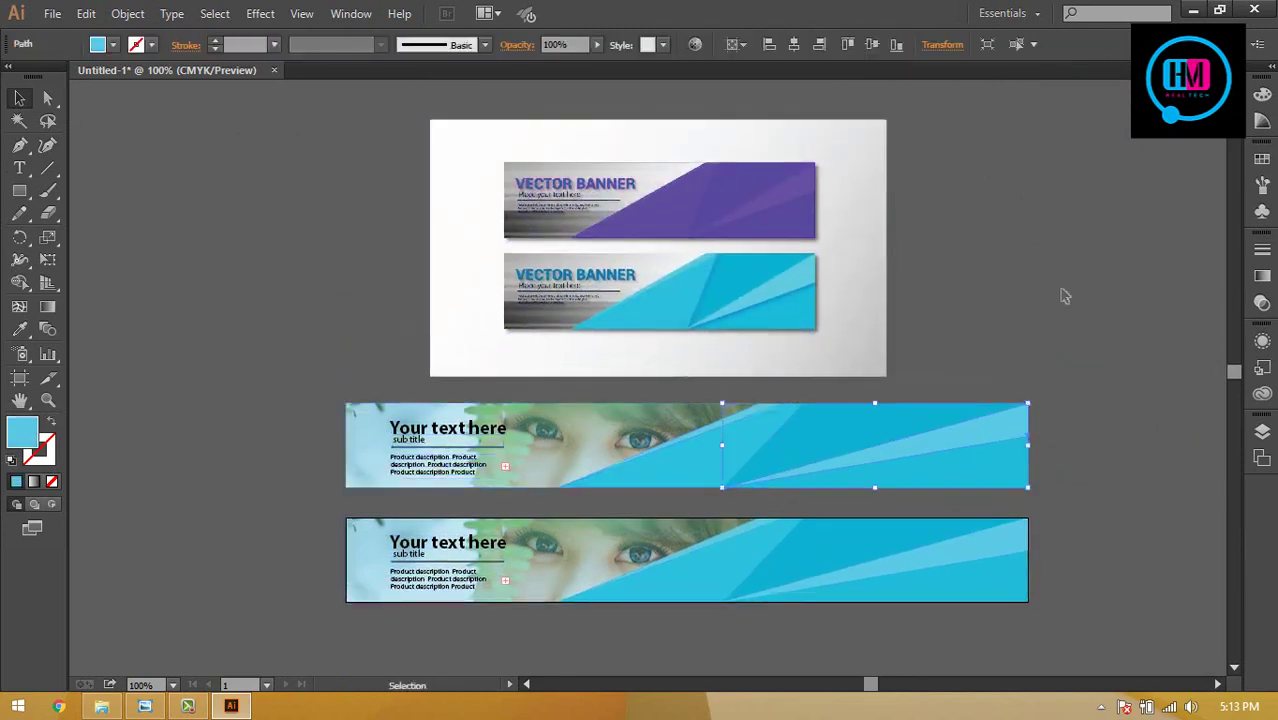
{"action": "left_click", "coordinate": [1117, 424]}
{"action": "left_click_drag", "start_coordinate": [1117, 424], "coordinate": [1102, 357]}
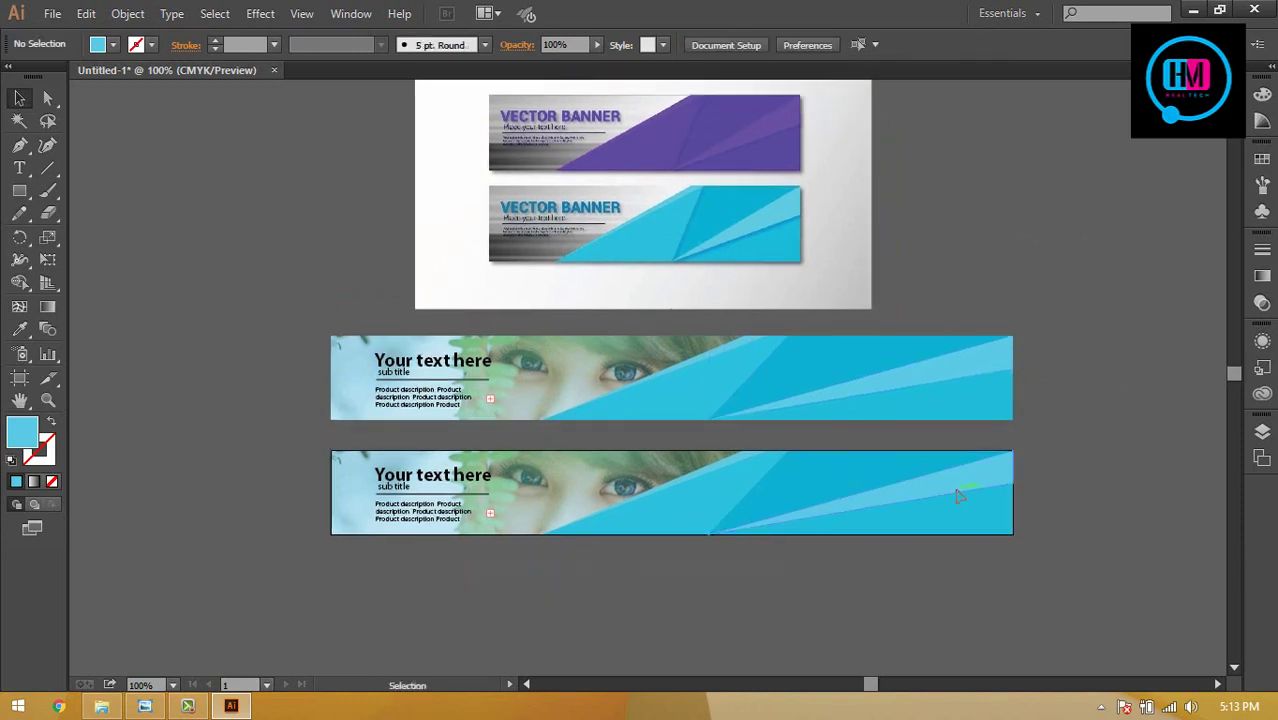
{"action": "left_click", "coordinate": [956, 491]}
{"action": "left_click", "coordinate": [261, 14]}
{"action": "left_click", "coordinate": [973, 270]}
{"action": "left_click", "coordinate": [408, 374]}
{"action": "key", "text": "Delete"}
{"action": "left_click", "coordinate": [900, 480]}
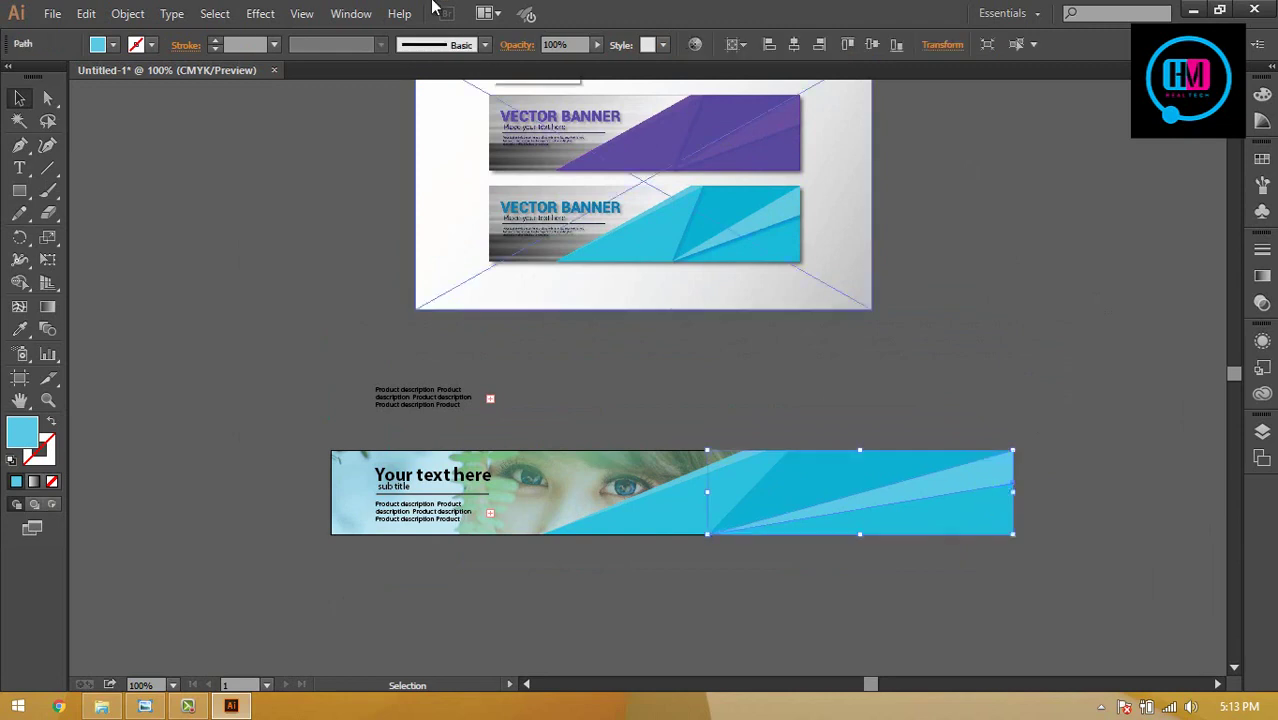
{"action": "left_click", "coordinate": [261, 14]}
{"action": "mouse_move", "coordinate": [340, 226]}
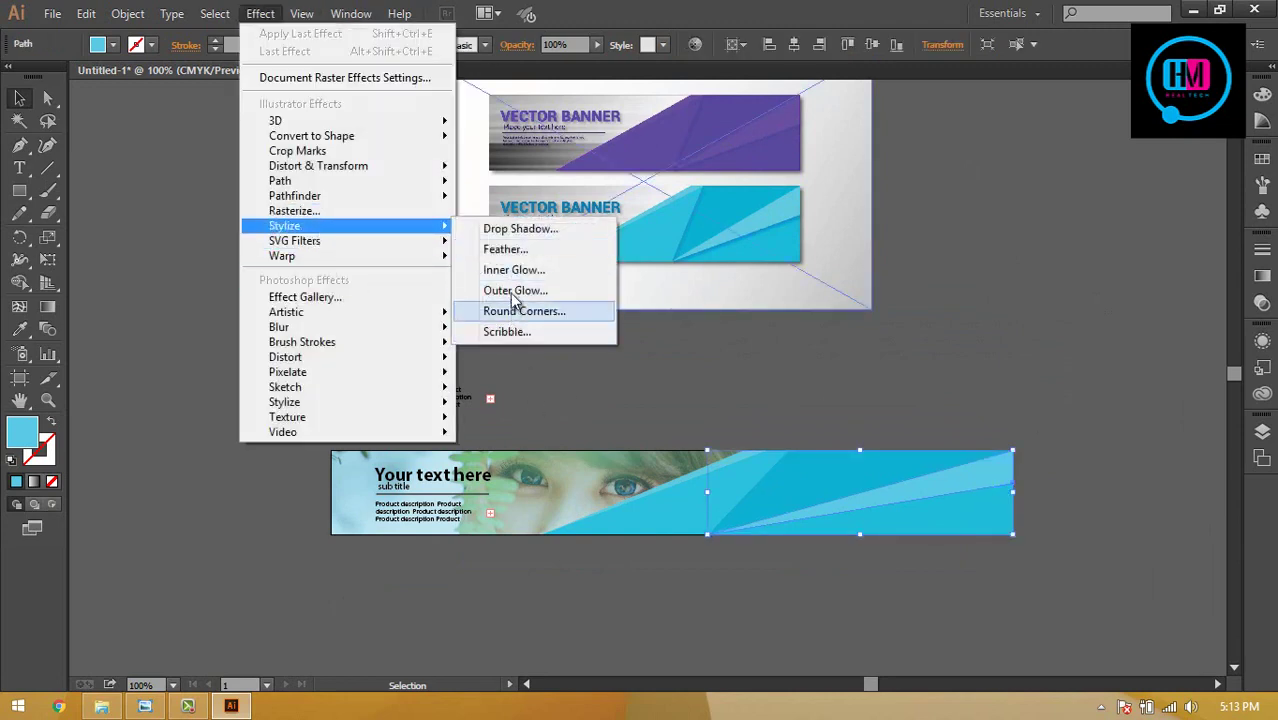
- Apply a Drop Shadow with 2 px X offset, 7 px Y offset and 5 px blur to the blue shape
{"action": "left_click", "coordinate": [500, 240]}
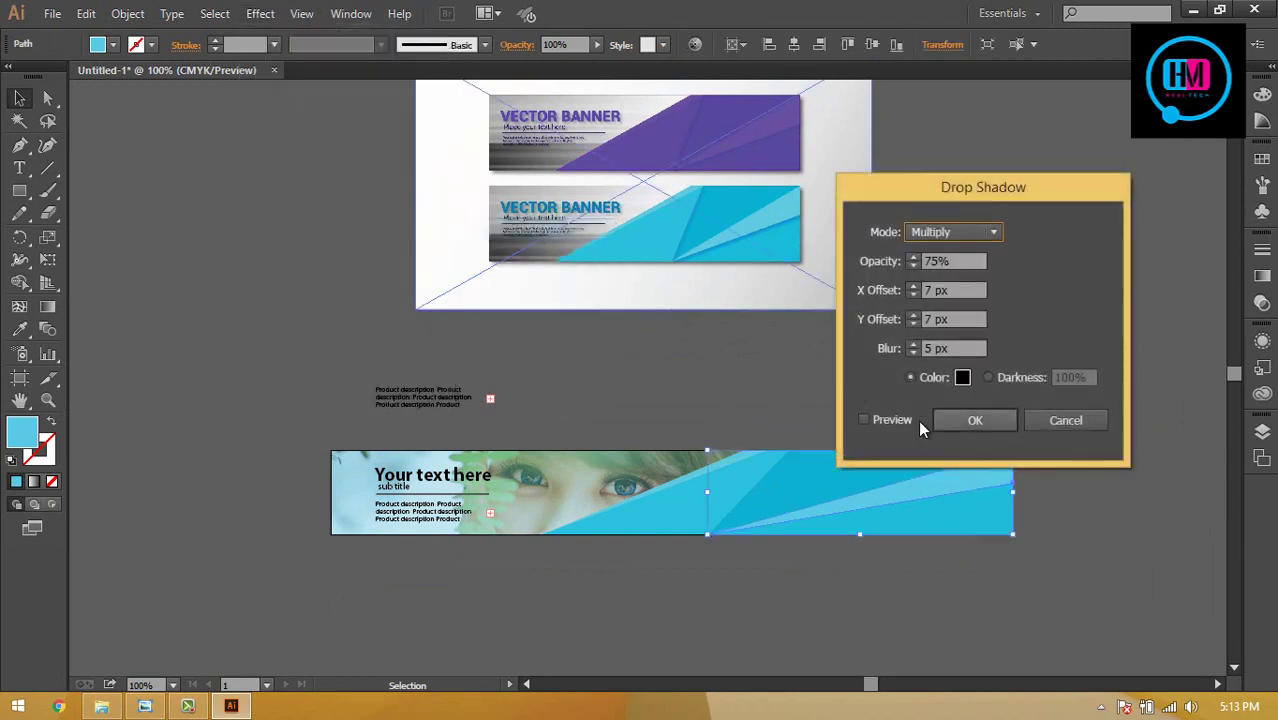
{"action": "left_click", "coordinate": [865, 420]}
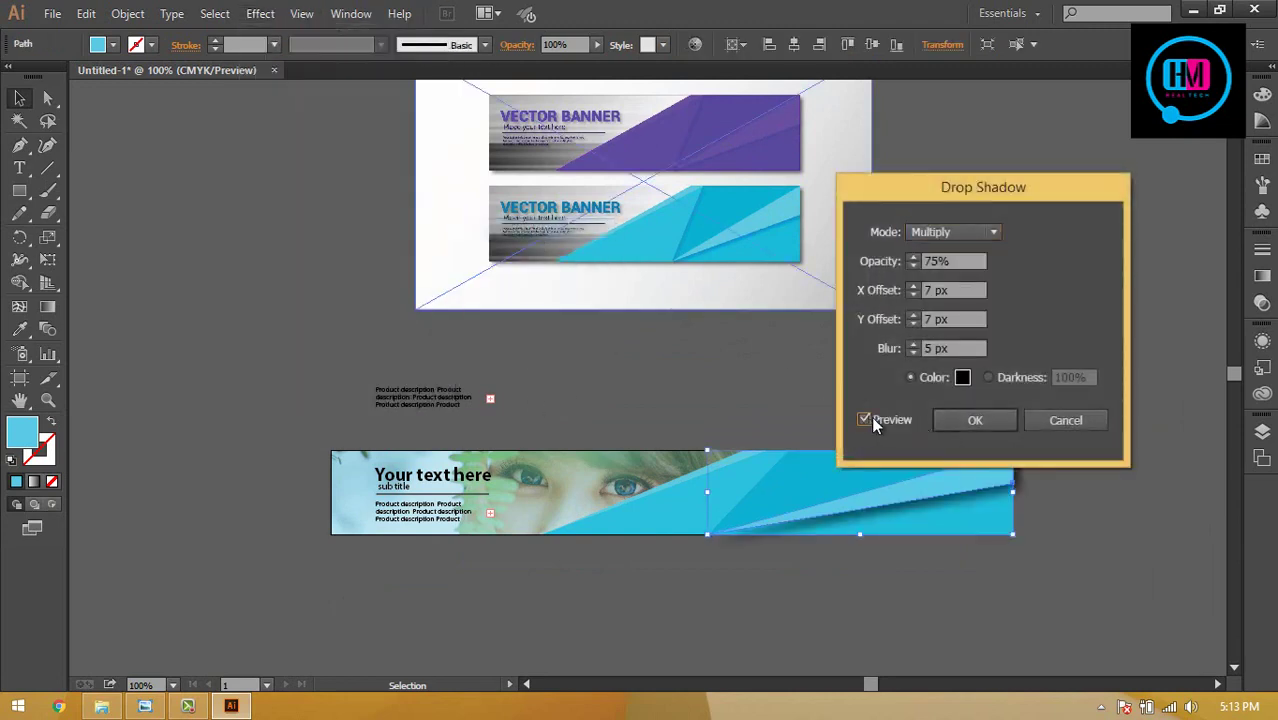
{"action": "left_click", "coordinate": [914, 294]}
{"action": "left_click", "coordinate": [914, 294]}
{"action": "left_click", "coordinate": [914, 345]}
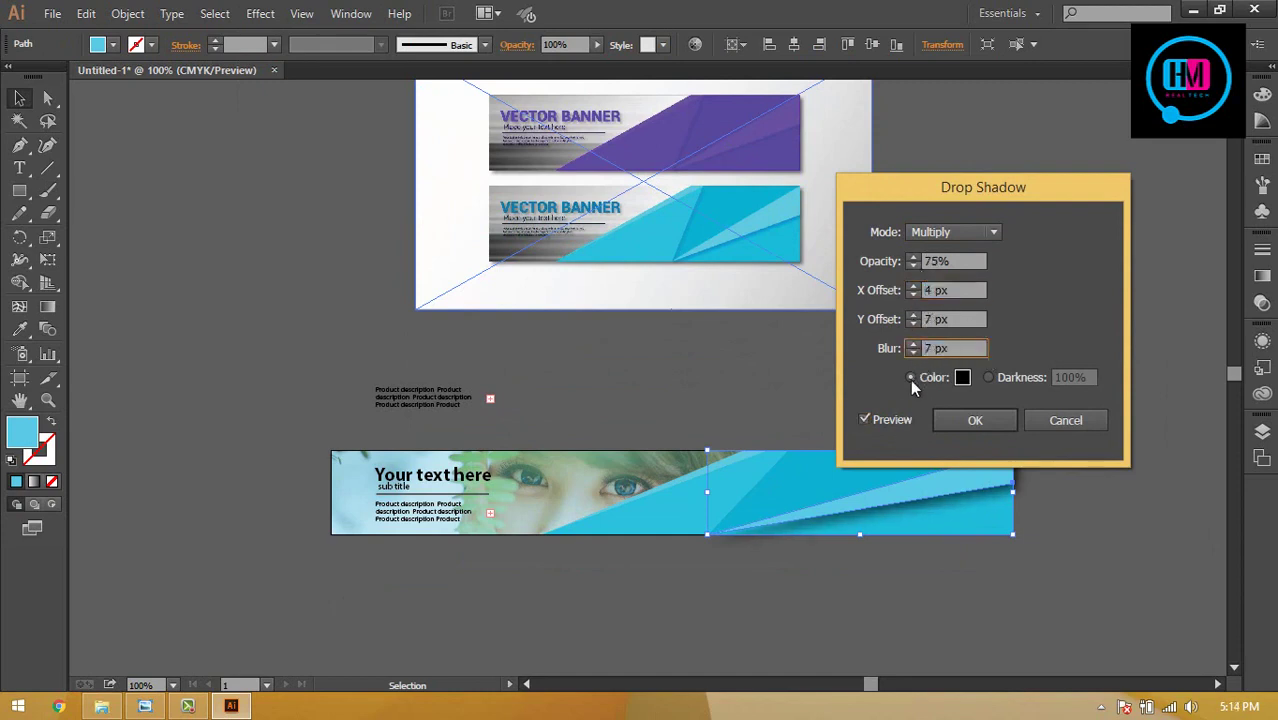
{"action": "left_click", "coordinate": [912, 353]}
{"action": "left_click", "coordinate": [913, 293]}
{"action": "left_click", "coordinate": [913, 293]}
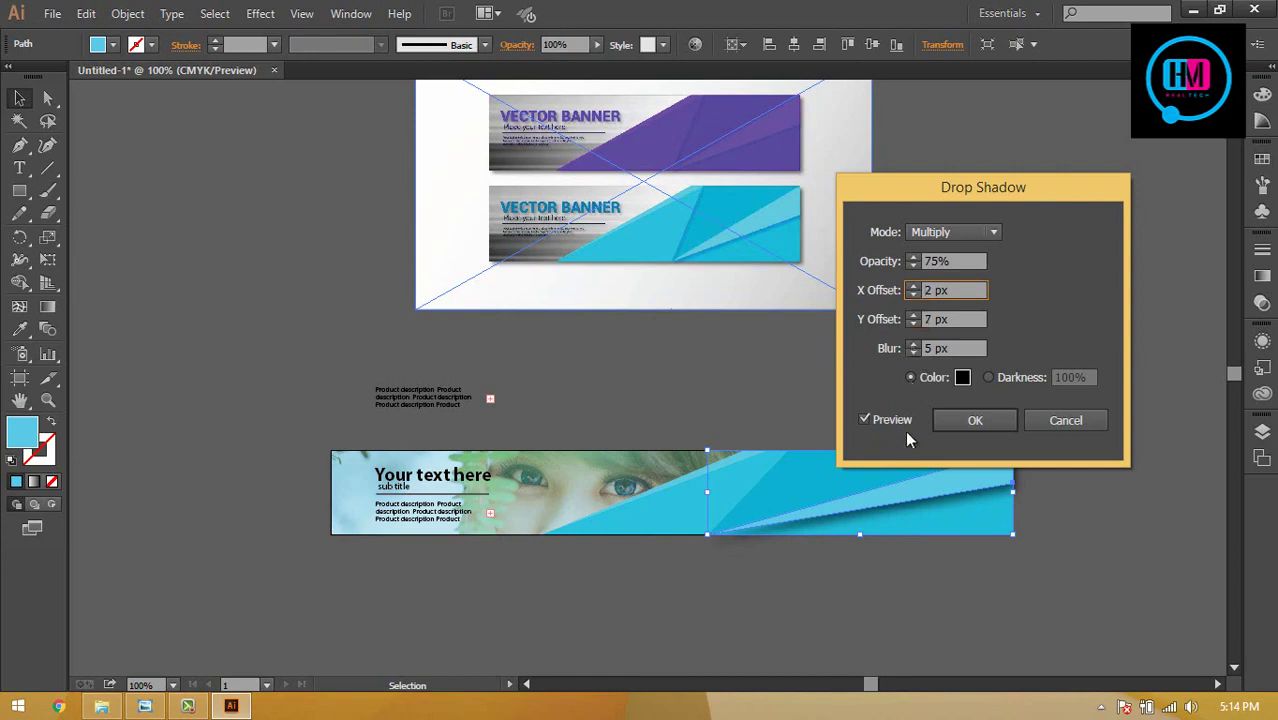
{"action": "left_click", "coordinate": [963, 422]}
{"action": "left_click", "coordinate": [1050, 358]}
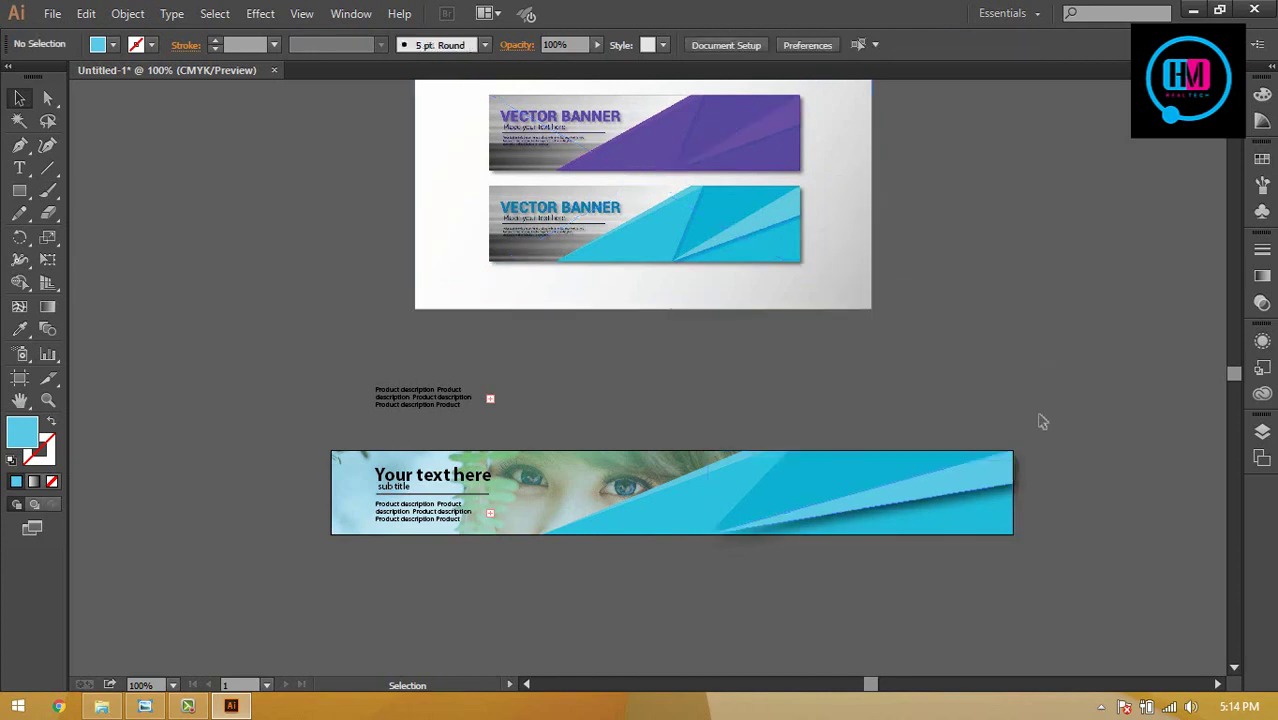
- Add the same drop shadow to the right blue triangle
{"action": "left_click", "coordinate": [880, 500]}
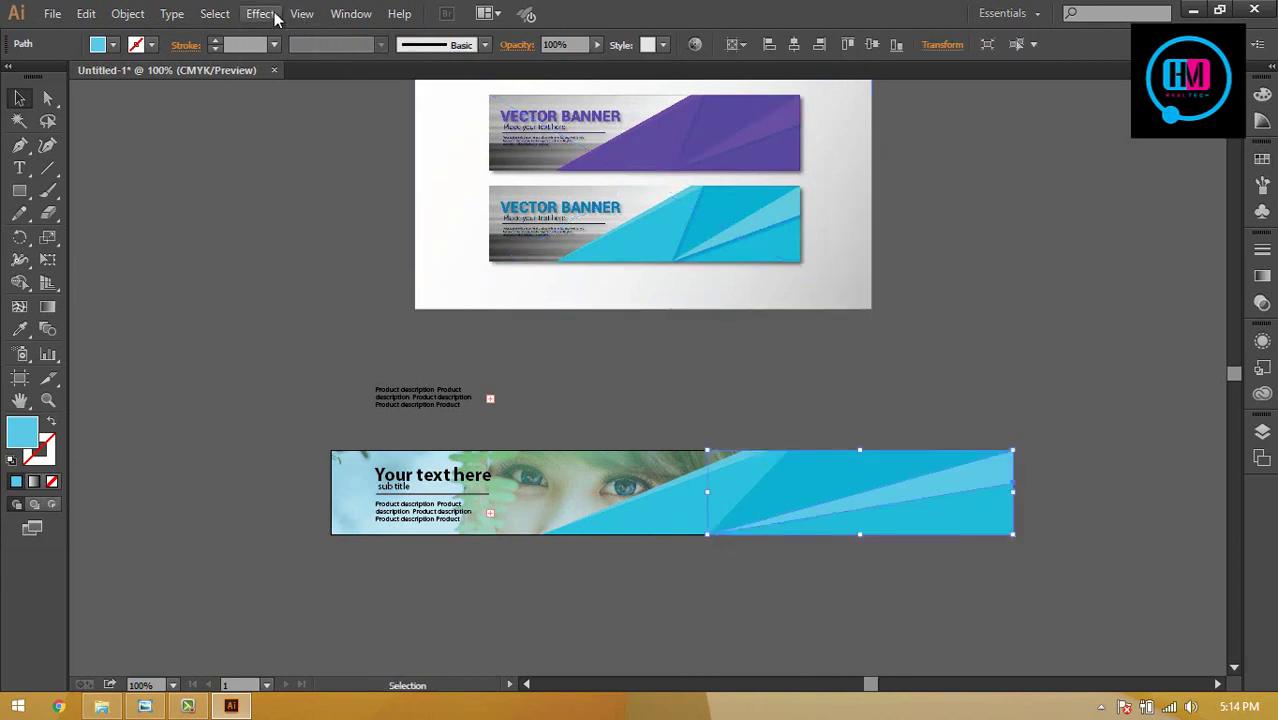
{"action": "left_click", "coordinate": [260, 13]}
{"action": "mouse_move", "coordinate": [347, 229]}
{"action": "left_click", "coordinate": [525, 227]}
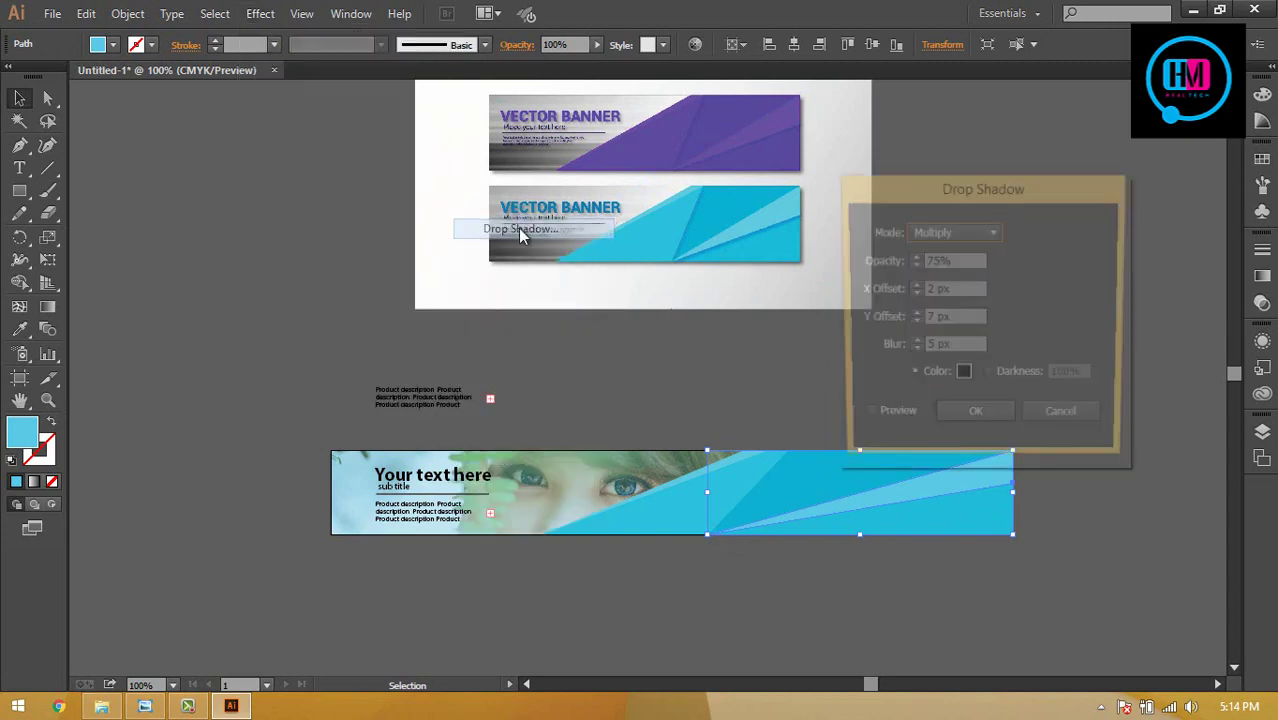
{"action": "left_click", "coordinate": [864, 420]}
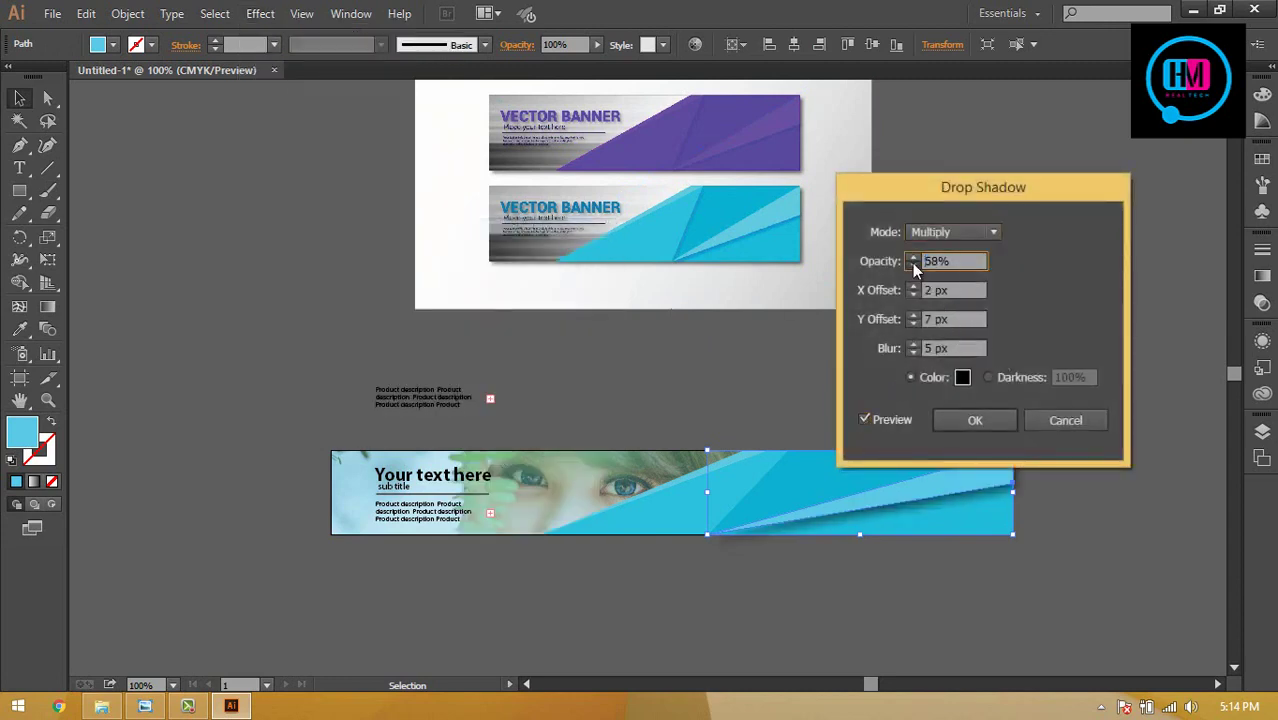
{"action": "key", "text": "Return"}
{"action": "left_click", "coordinate": [913, 270]}
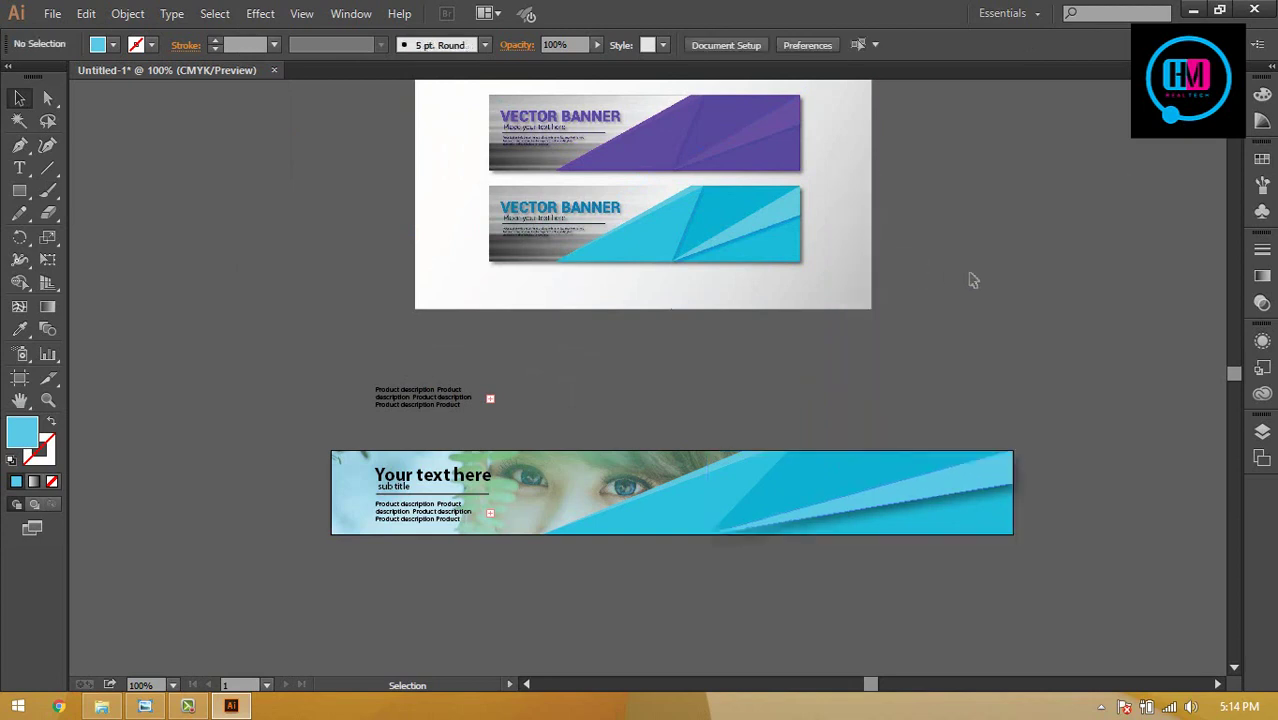
- Select the other blue triangle, check the Effect menu, and zoom in on the banner
{"action": "left_click", "coordinate": [729, 498]}
{"action": "left_click", "coordinate": [260, 14]}
{"action": "mouse_move", "coordinate": [285, 226]}
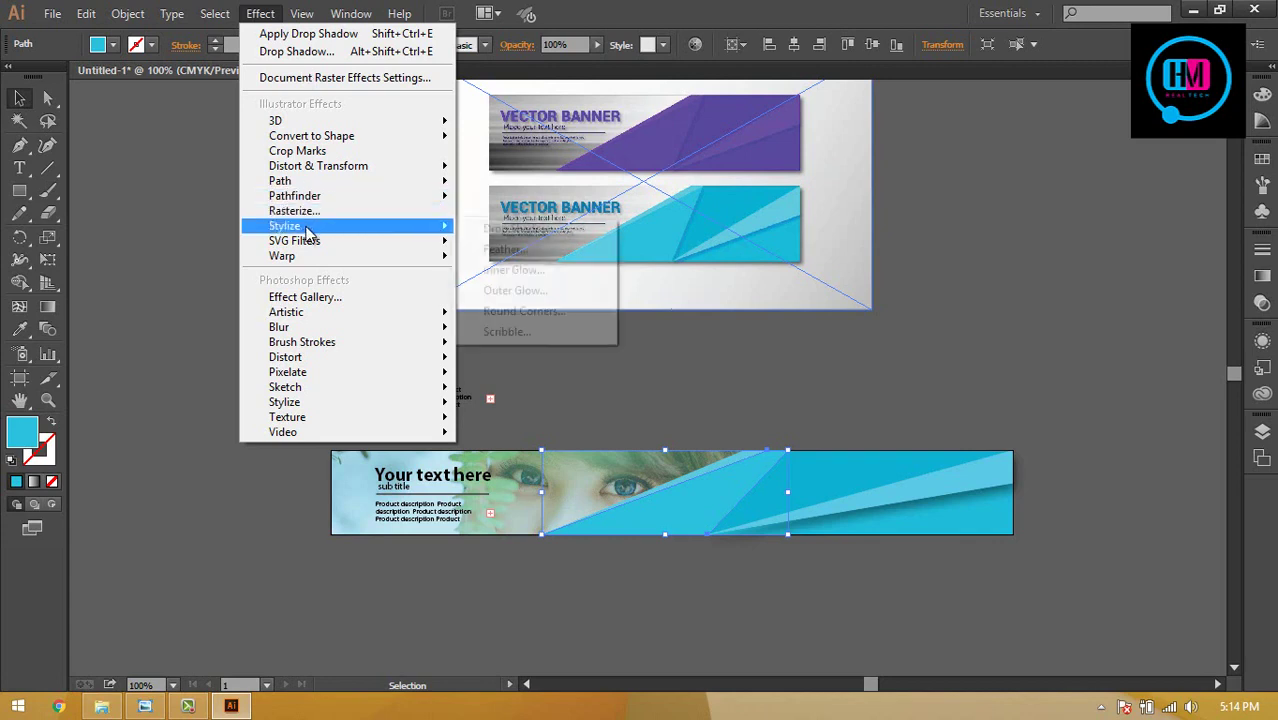
{"action": "left_click", "coordinate": [947, 243]}
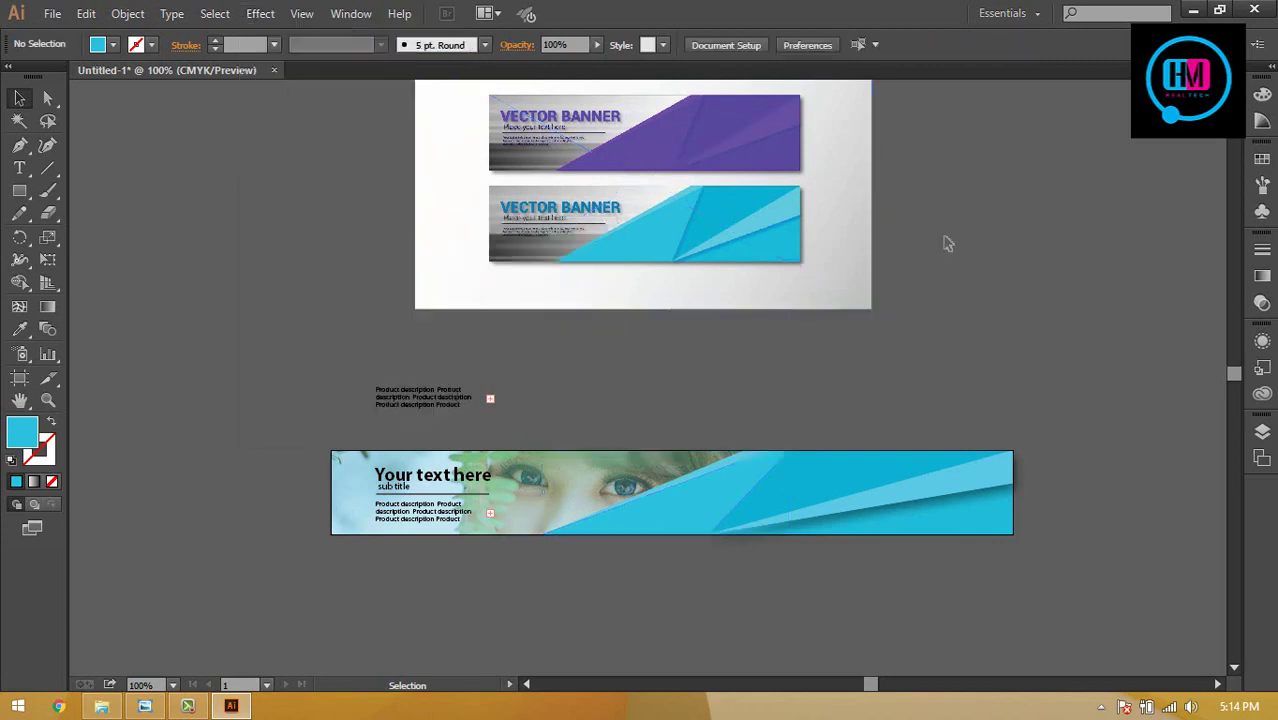
{"action": "key", "text": "ctrl+plus"}
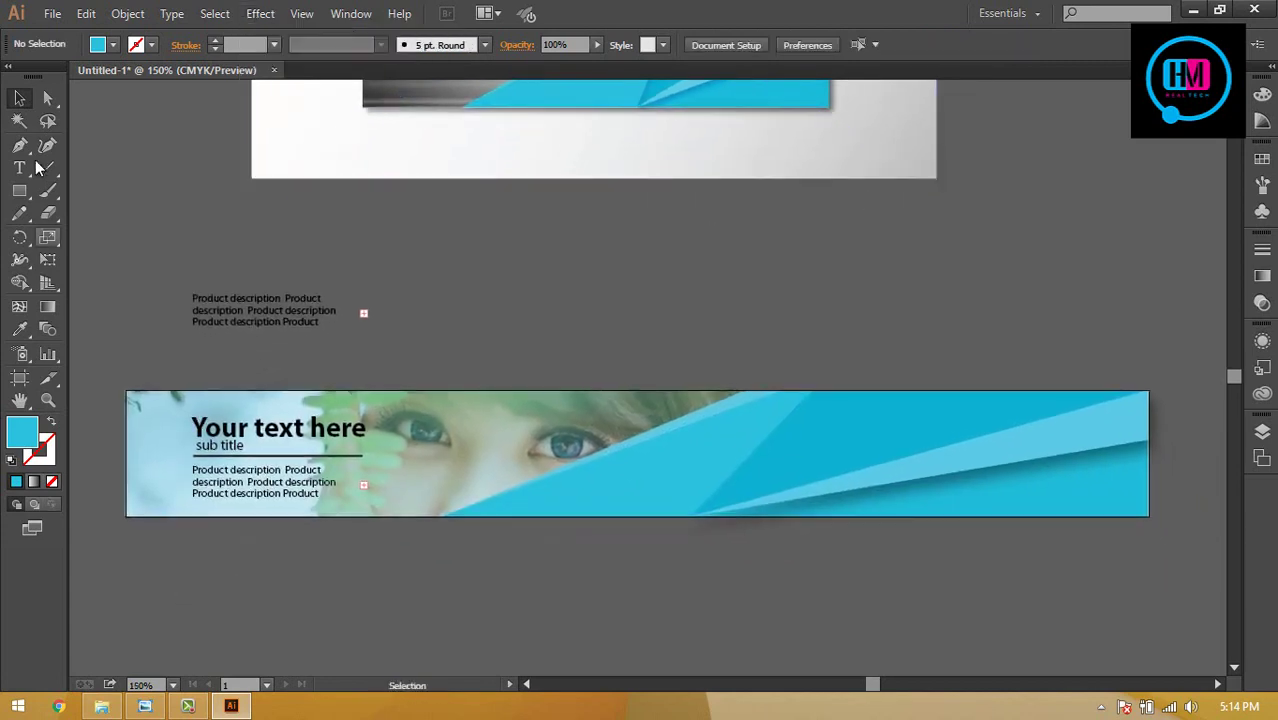
- Draw a narrow triangle from the banner's top edge to its bottom edge with the Pen tool
{"action": "left_click", "coordinate": [20, 145]}
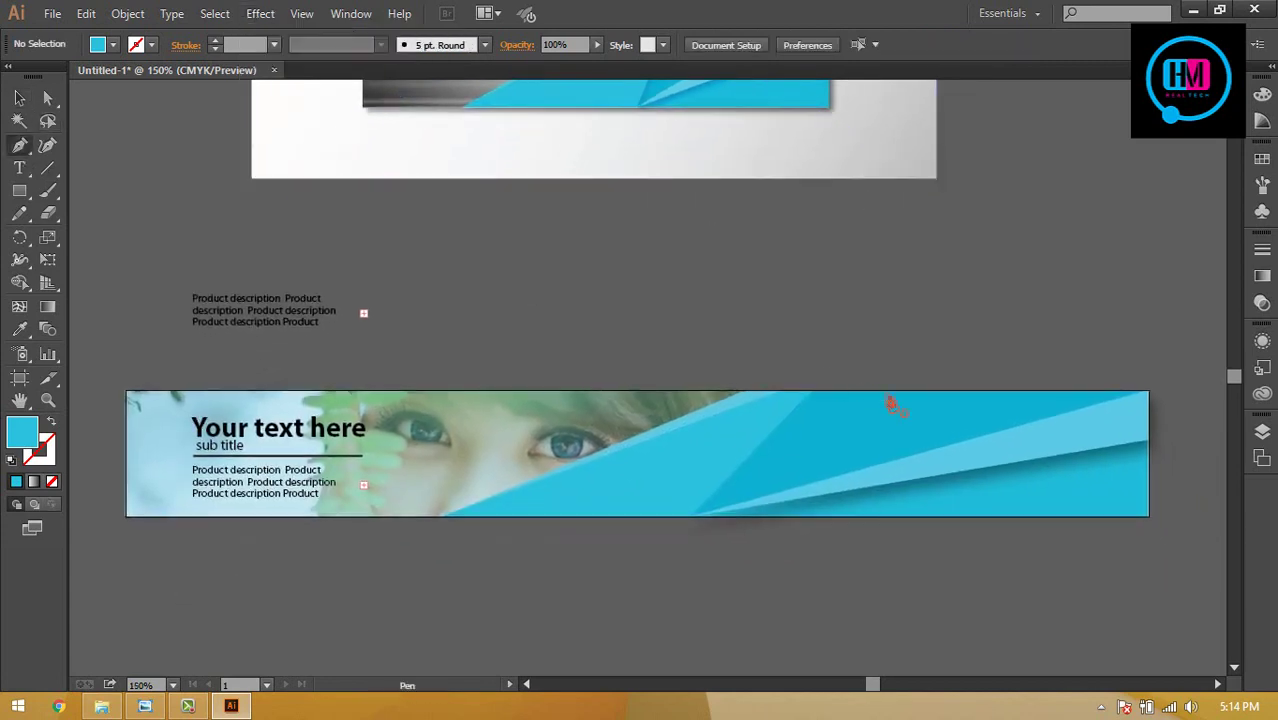
{"action": "left_click", "coordinate": [816, 390]}
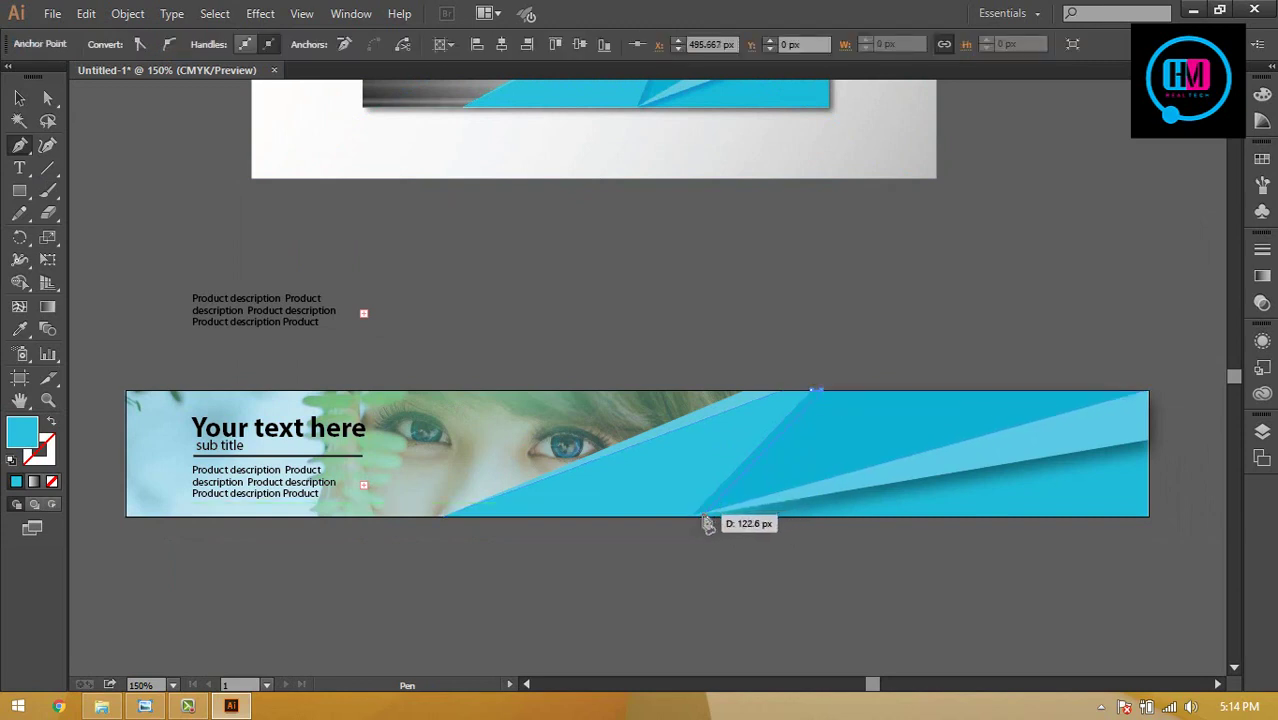
{"action": "left_click", "coordinate": [695, 516]}
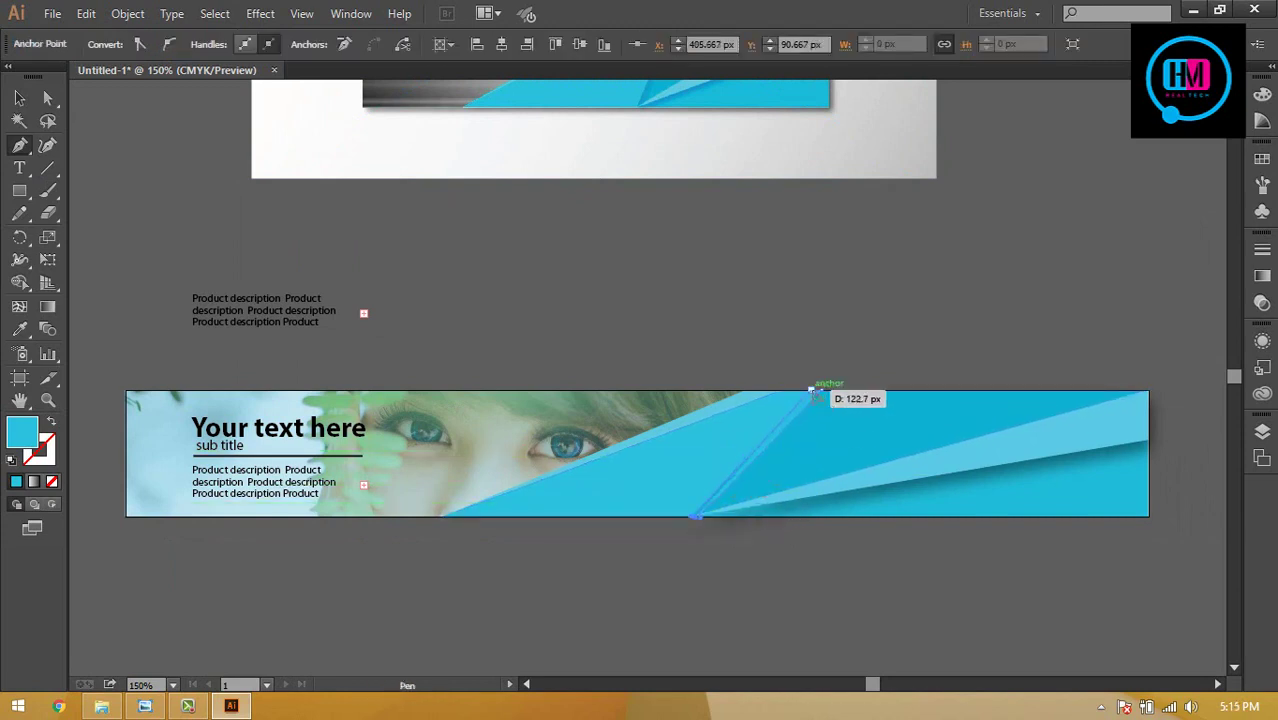
{"action": "left_click", "coordinate": [816, 390]}
{"action": "left_click", "coordinate": [20, 97]}
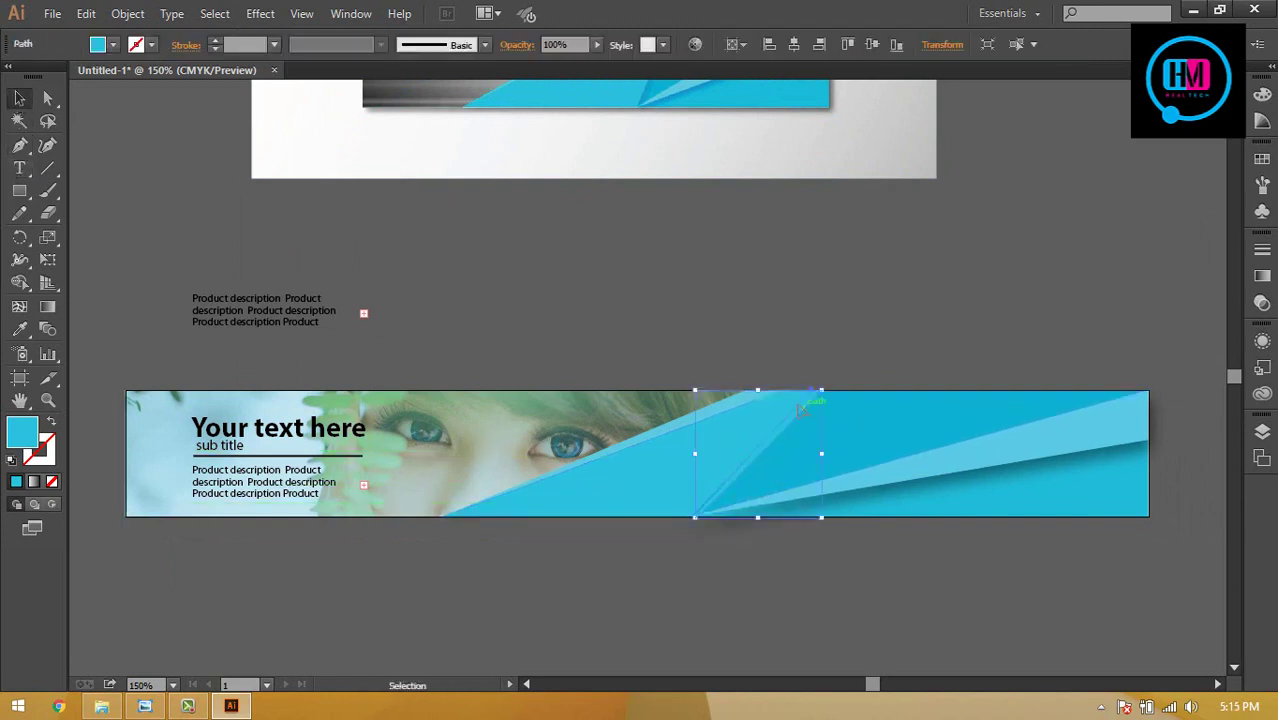
- Fill the new triangle with grey #5B6060
{"action": "key", "text": "ctrl+minus"}
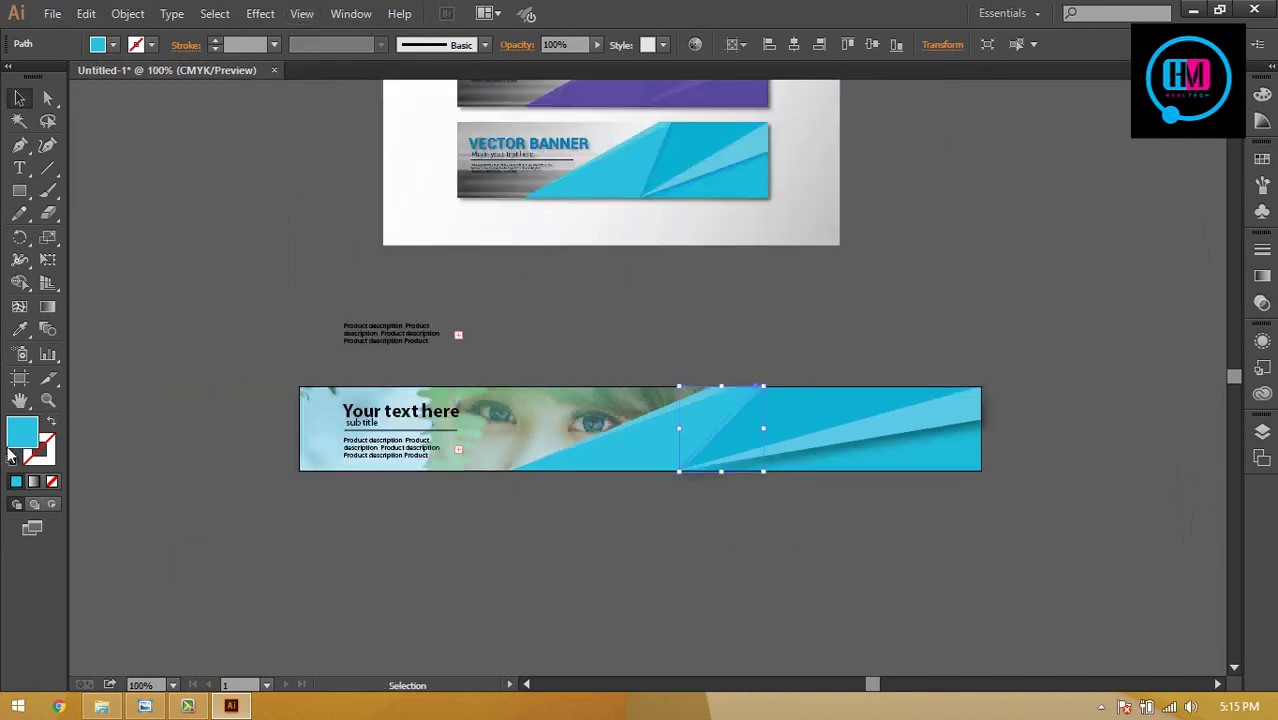
{"action": "double_click", "coordinate": [18, 438]}
{"action": "left_click", "coordinate": [676, 462]}
{"action": "left_click", "coordinate": [1084, 268]}
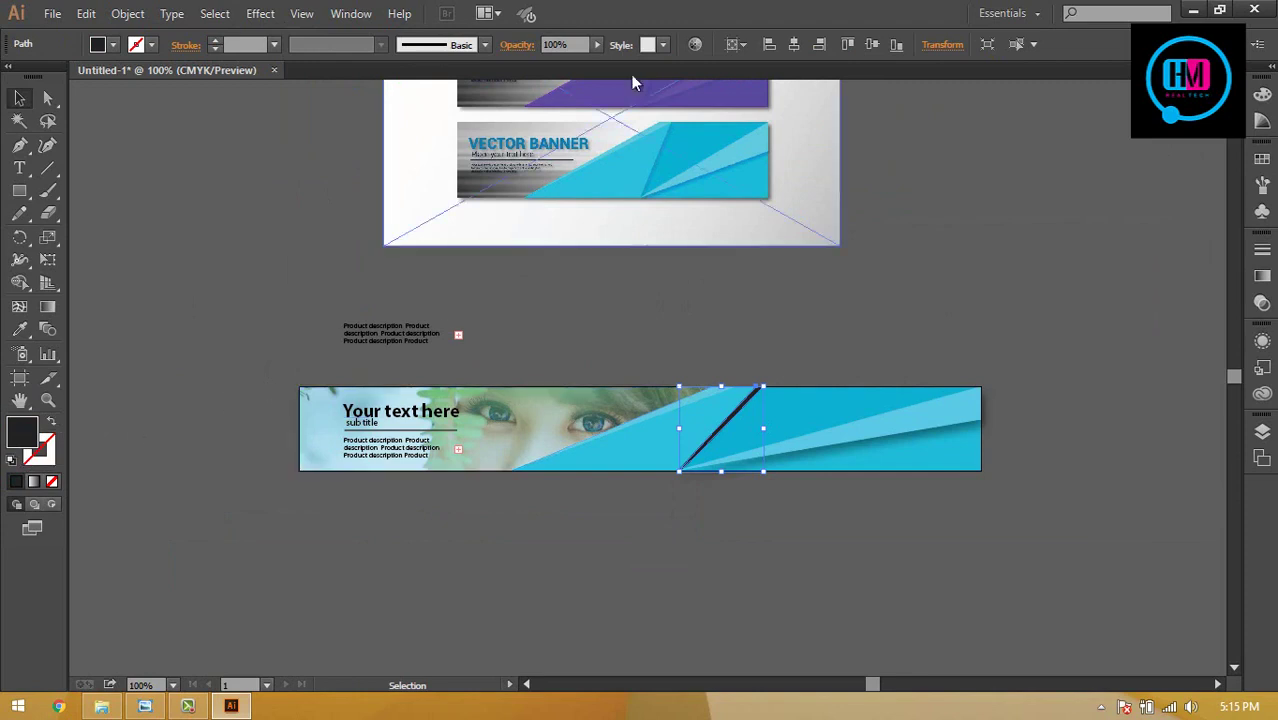
{"action": "double_click", "coordinate": [22, 432]}
{"action": "left_click", "coordinate": [673, 408]}
{"action": "left_click", "coordinate": [1083, 270]}
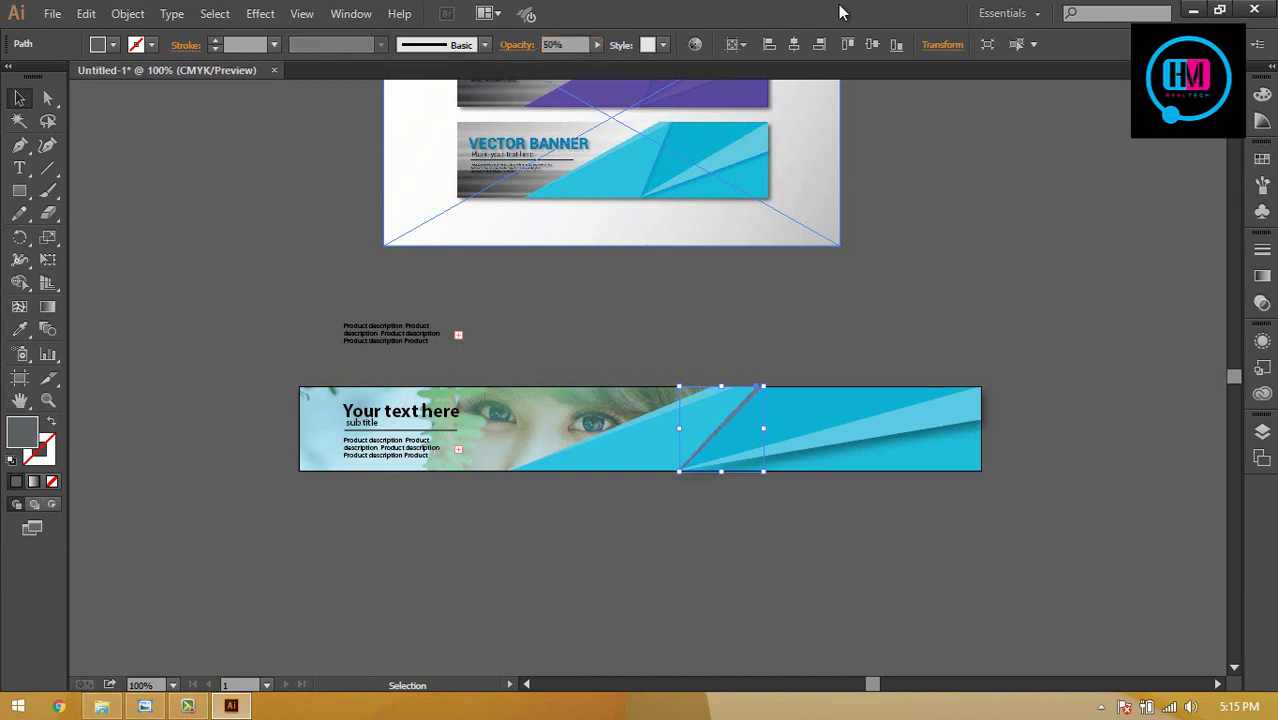
- Apply a 5 px Feather effect to the grey triangle
{"action": "left_click", "coordinate": [260, 13]}
{"action": "left_click", "coordinate": [505, 249]}
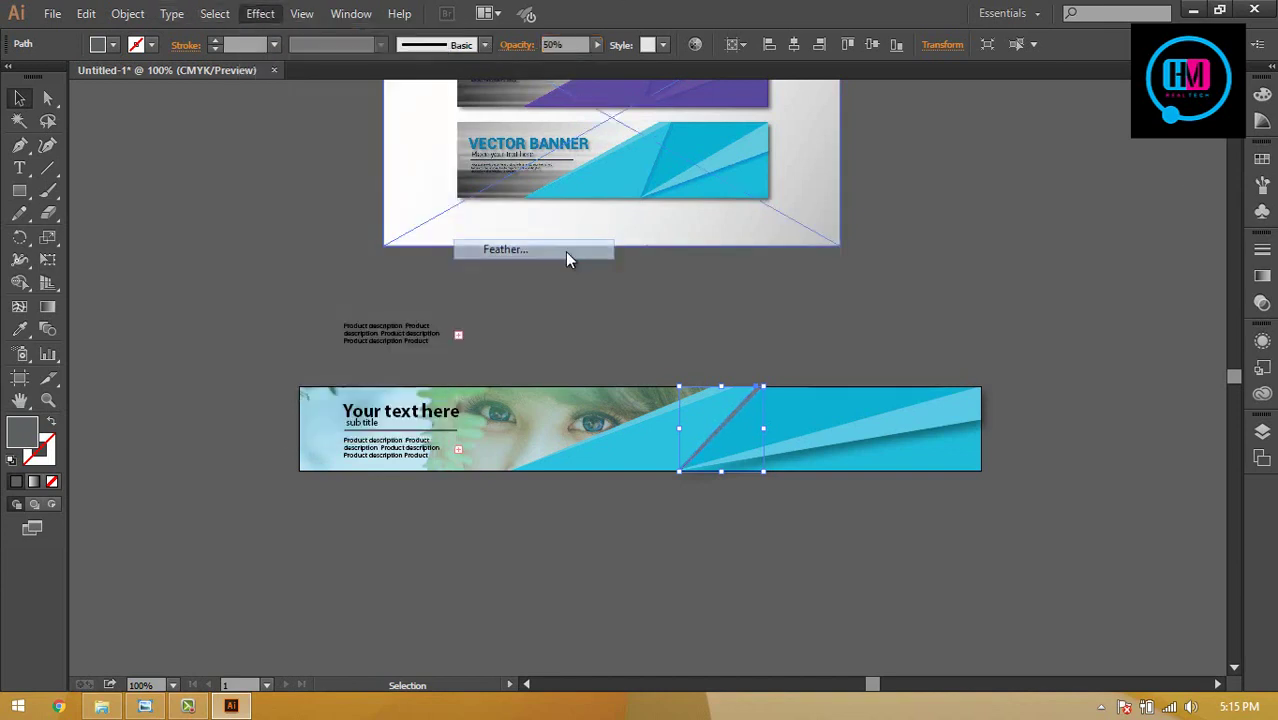
{"action": "left_click", "coordinate": [521, 372]}
{"action": "left_click_drag", "start_coordinate": [681, 286], "coordinate": [1015, 252]}
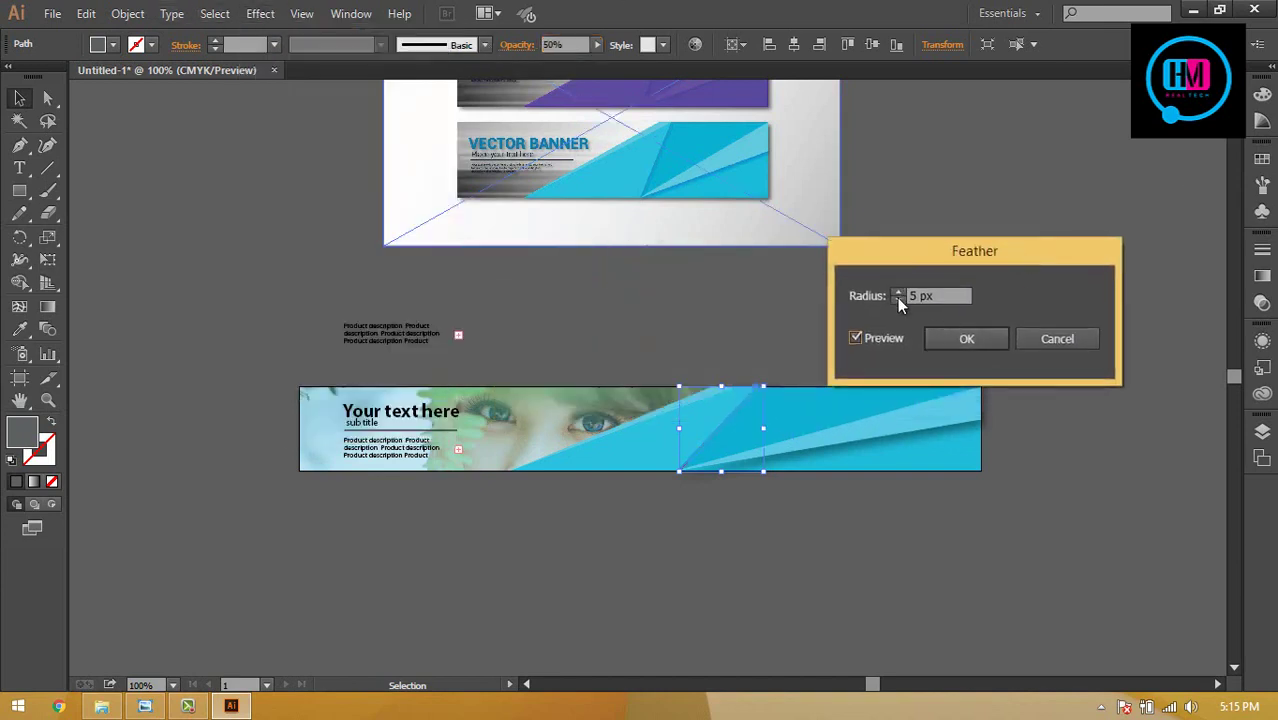
{"action": "left_click", "coordinate": [960, 340]}
{"action": "left_click", "coordinate": [952, 309]}
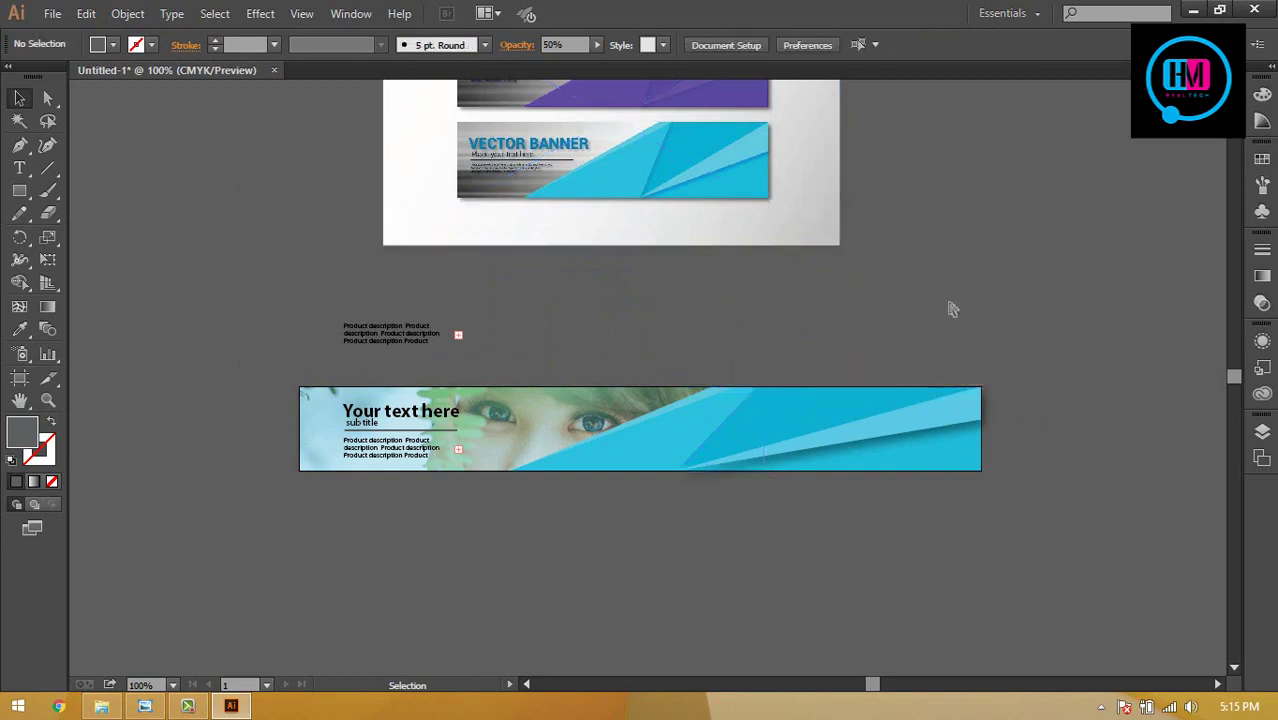
- Feather the diagonal blue stripe with a 50 radius
{"action": "key", "text": "ctrl+plus"}
{"action": "key", "text": "ctrl+plus"}
{"action": "key", "text": "ctrl+minus"}
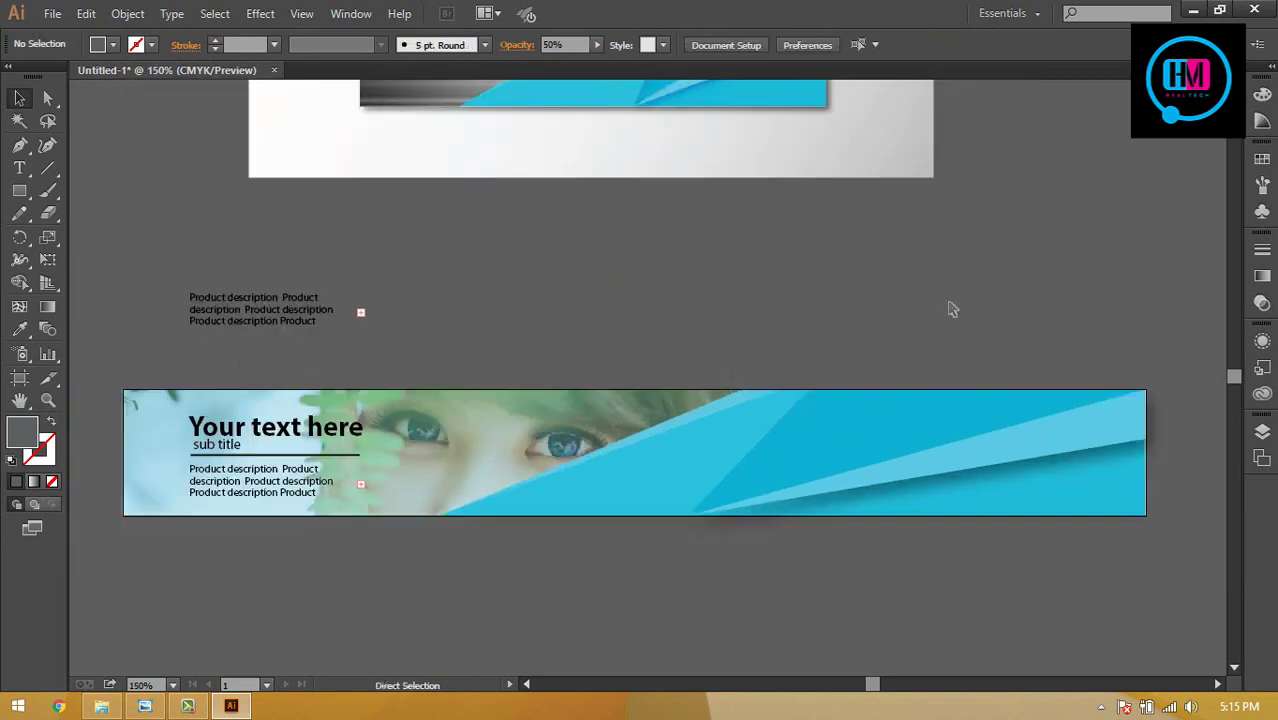
{"action": "left_click", "coordinate": [760, 450]}
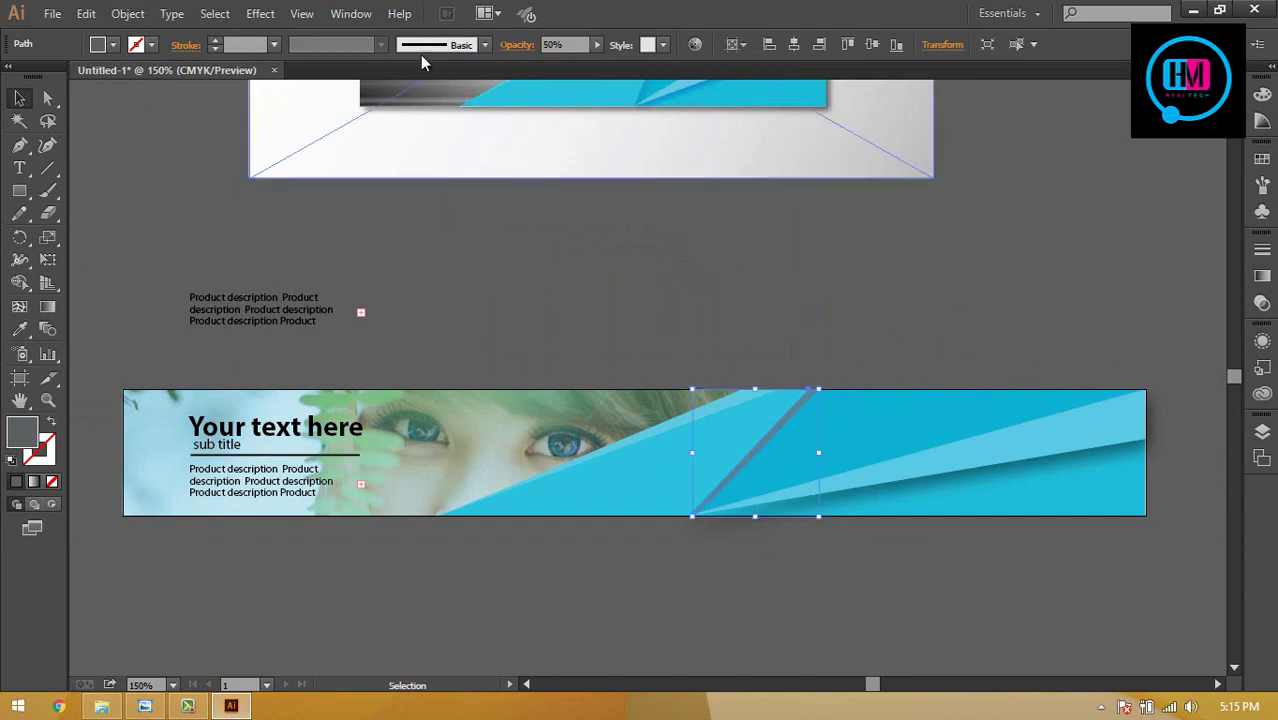
{"action": "left_click", "coordinate": [260, 13]}
{"action": "left_click", "coordinate": [539, 250]}
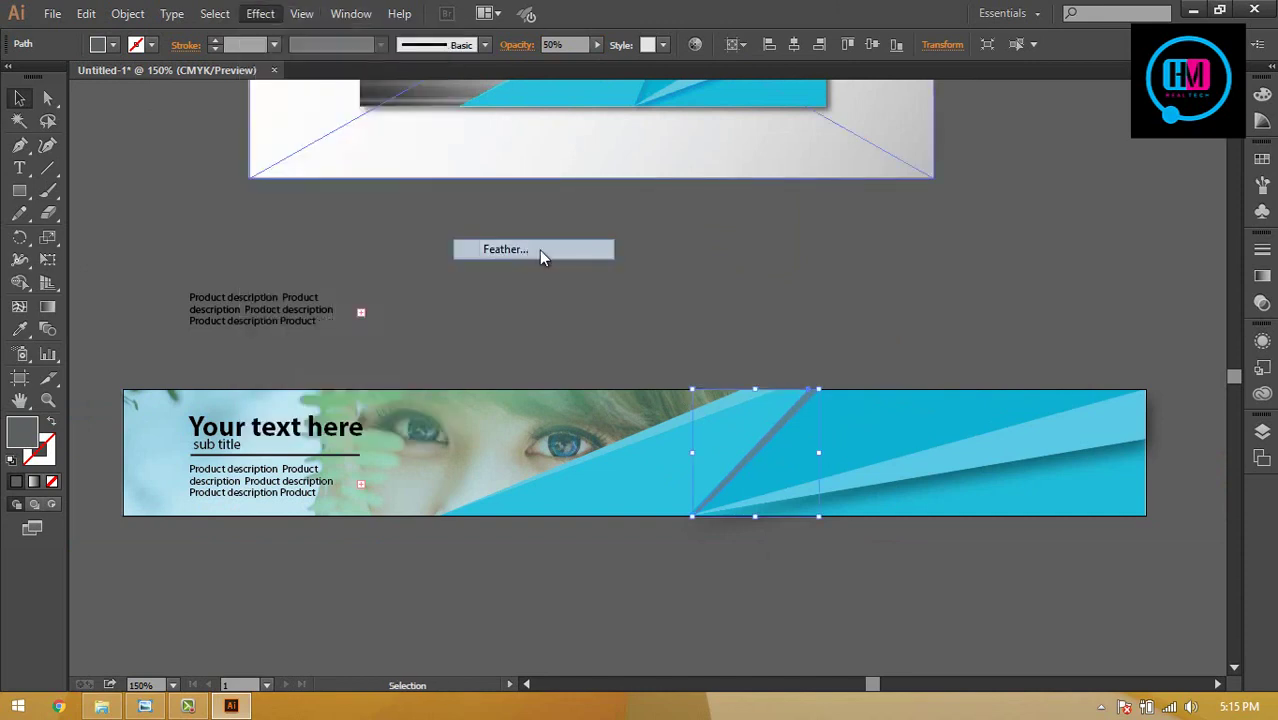
{"action": "key", "text": "Return"}
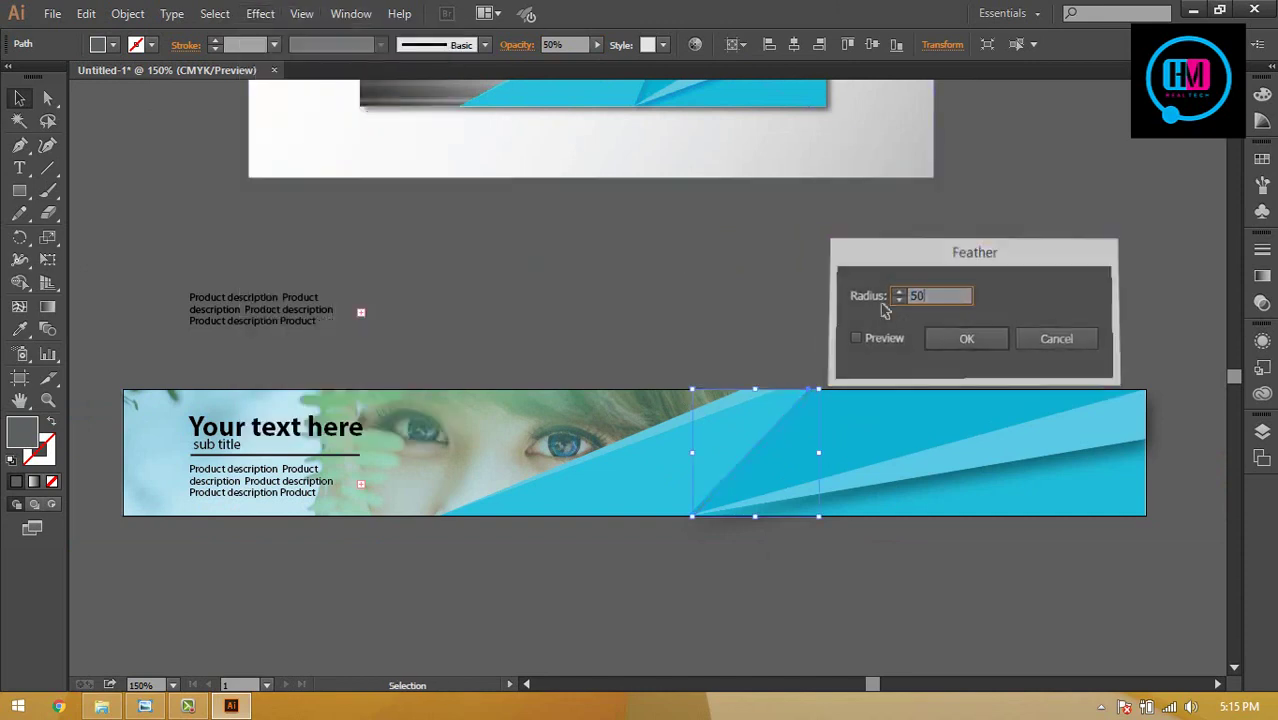
- Give the diagonal stripe a darker fill colour
{"action": "left_click", "coordinate": [1034, 328]}
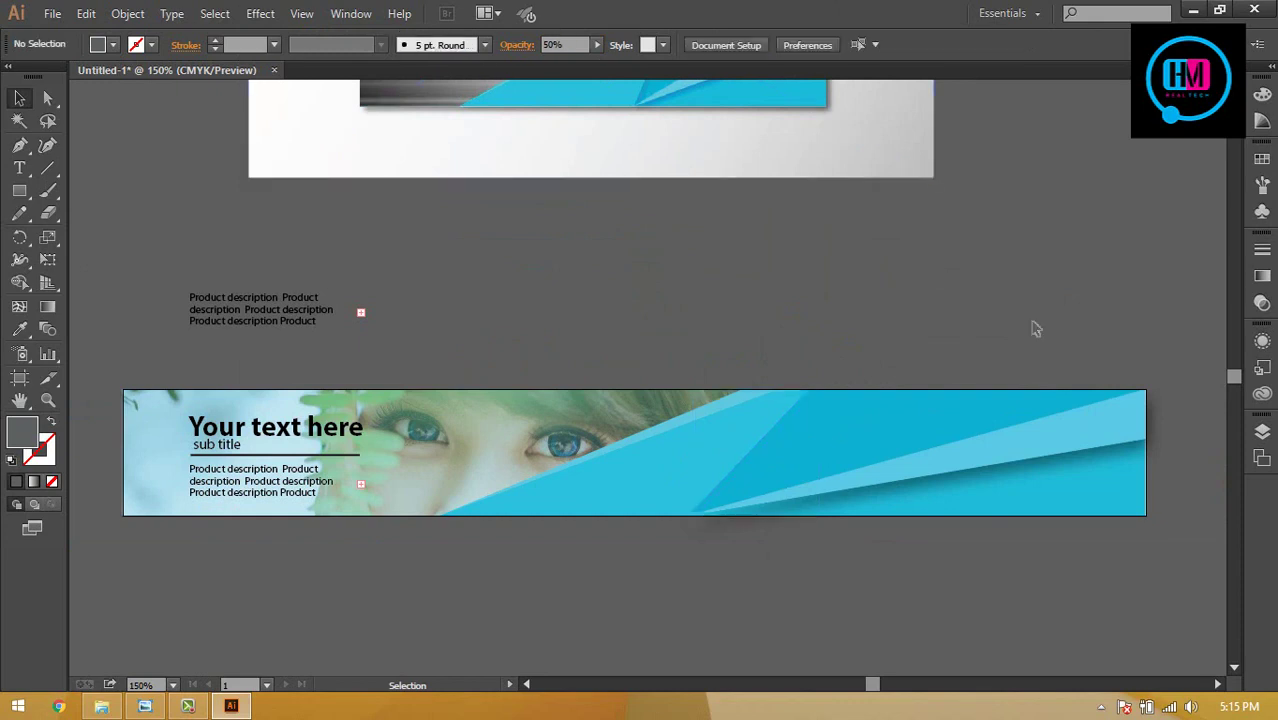
{"action": "left_click", "coordinate": [795, 445]}
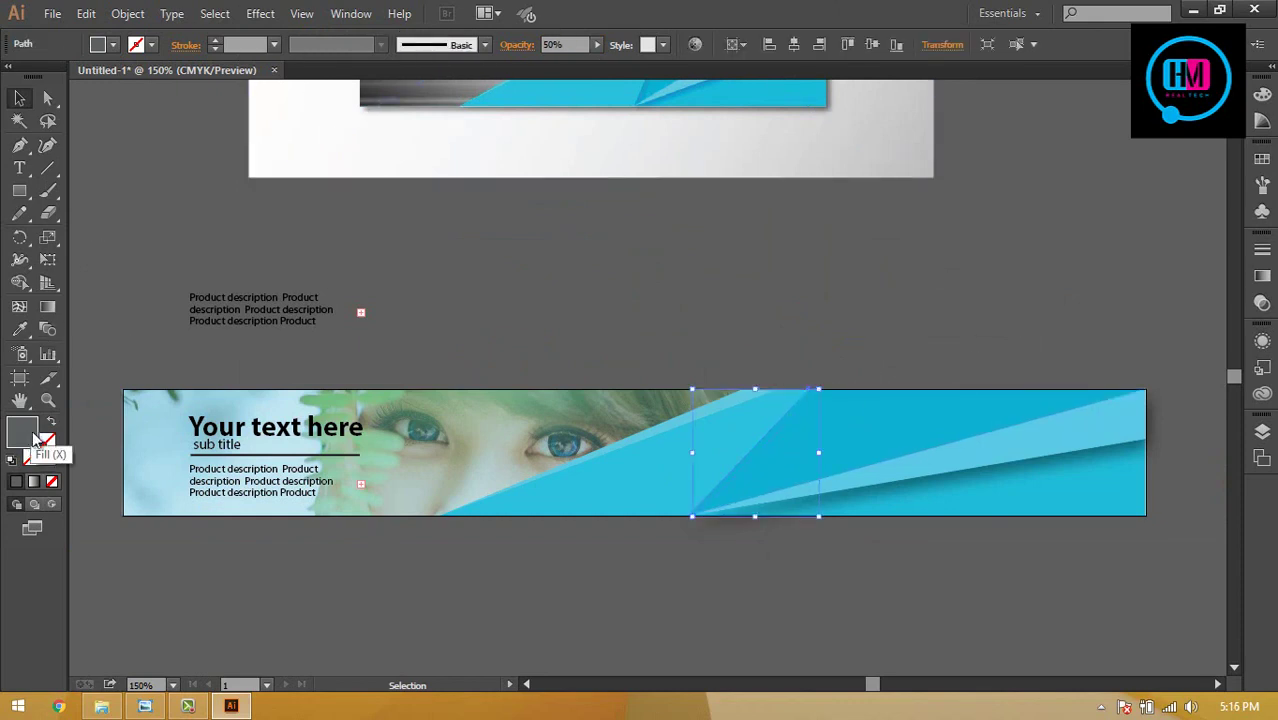
{"action": "double_click", "coordinate": [22, 432]}
{"action": "left_click", "coordinate": [673, 443]}
{"action": "key", "text": "Return"}
{"action": "left_click", "coordinate": [963, 263]}
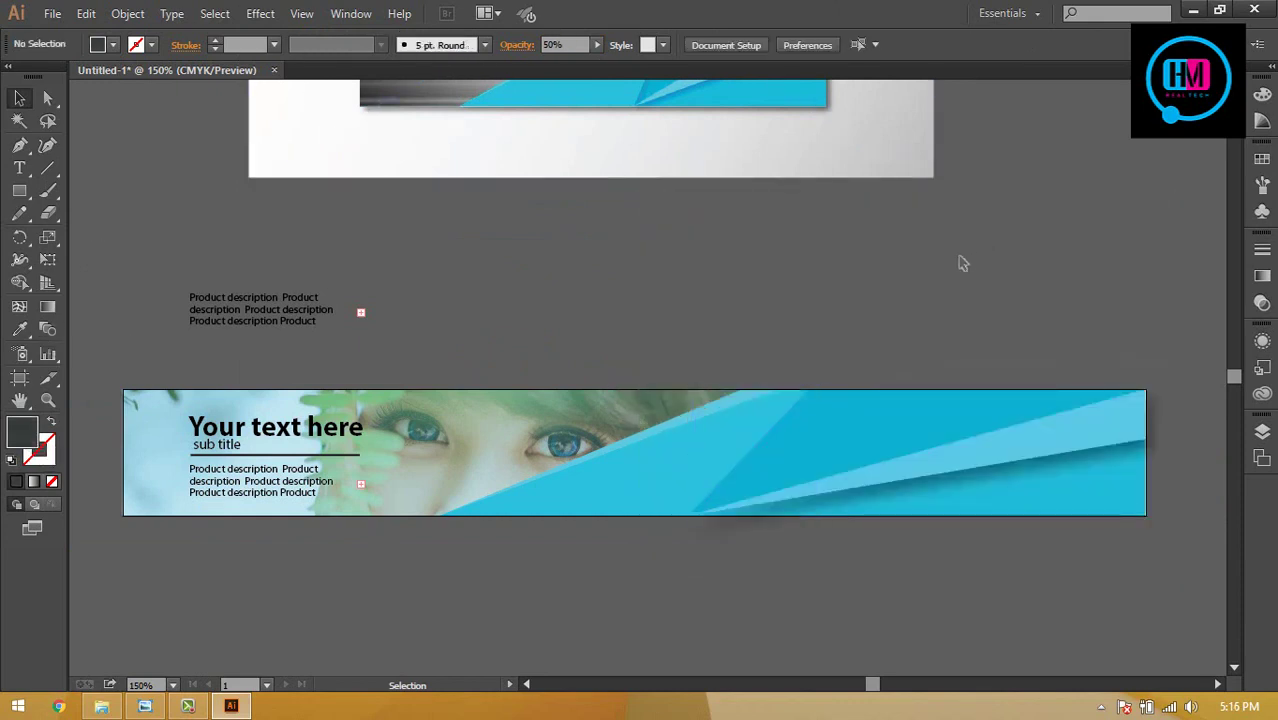
- Delete the floating product-description text
{"action": "key", "text": "ctrl+minus"}
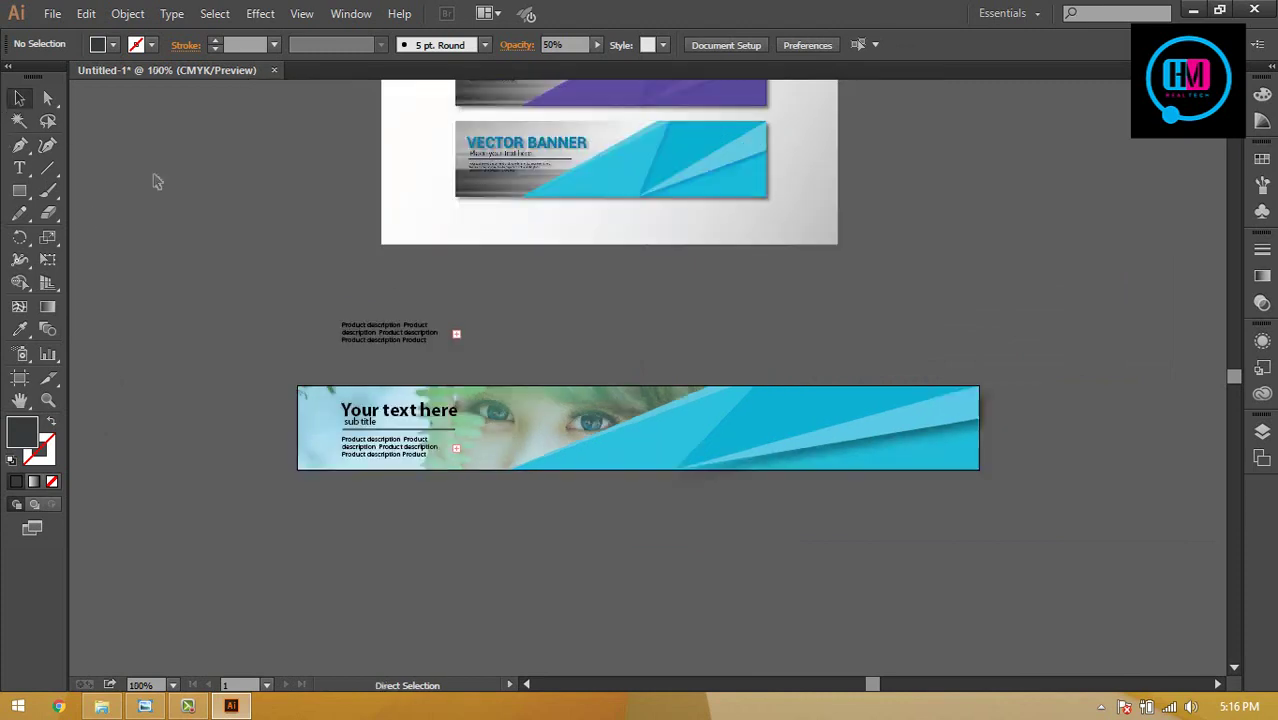
{"action": "left_click_drag", "start_coordinate": [975, 240], "coordinate": [1005, 347]}
{"action": "left_click_drag", "start_coordinate": [545, 419], "coordinate": [271, 442]}
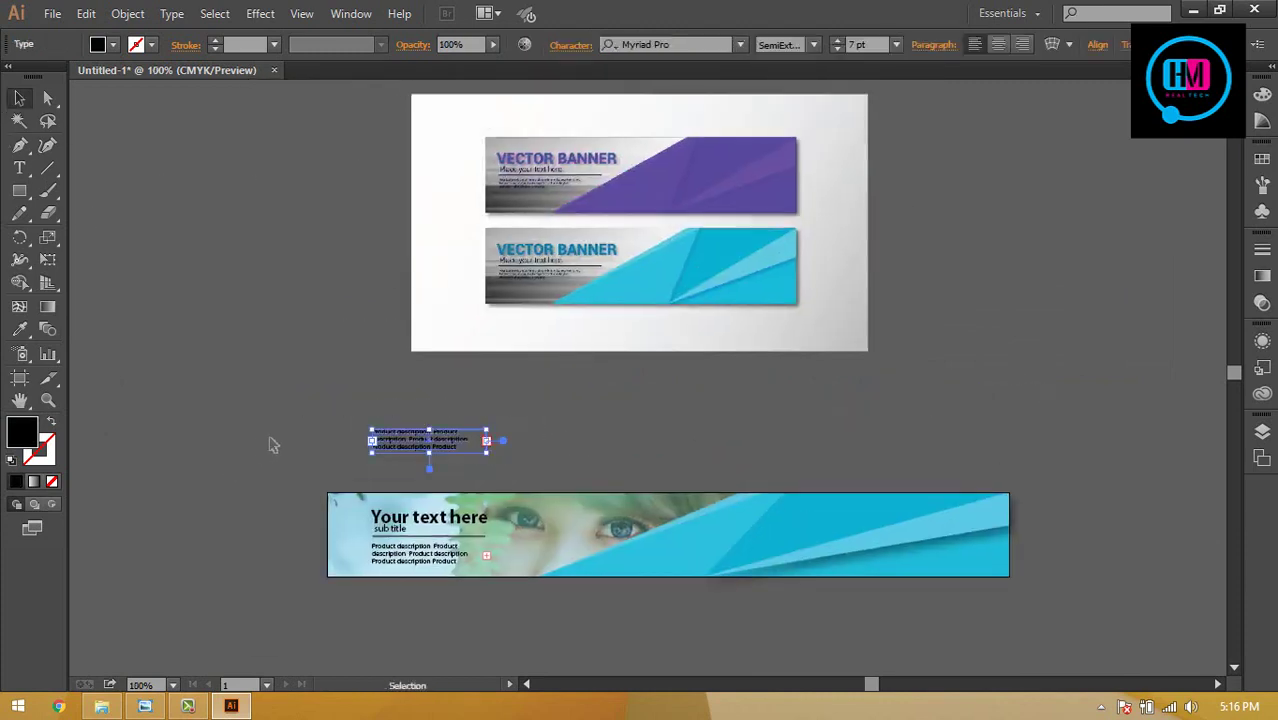
{"action": "key", "text": "Delete"}
- Duplicate the banner just above the original and ungroup the copy
{"action": "left_click_drag", "start_coordinate": [328, 571], "coordinate": [485, 551]}
{"action": "left_click", "coordinate": [637, 537]}
{"action": "left_click_drag", "start_coordinate": [637, 537], "coordinate": [640, 430]}
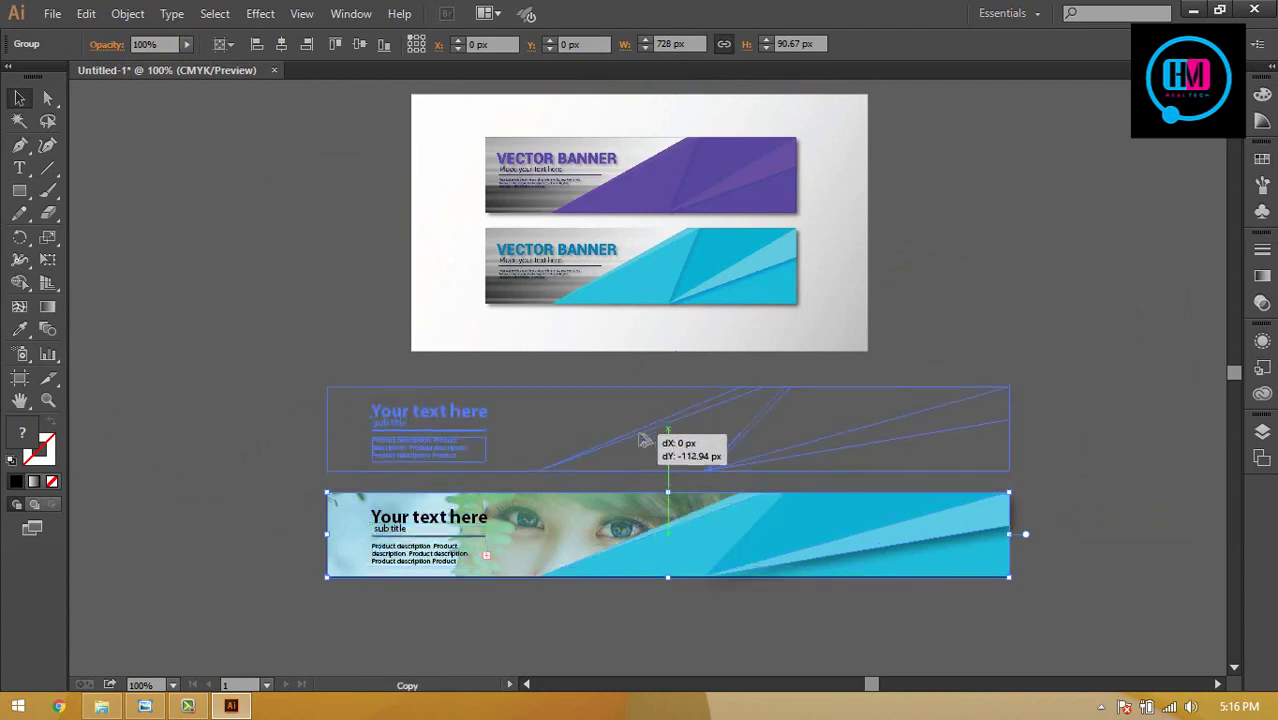
{"action": "left_click", "coordinate": [1004, 220]}
{"action": "key", "text": "ctrl+plus"}
{"action": "left_click_drag", "start_coordinate": [1015, 212], "coordinate": [805, 298]}
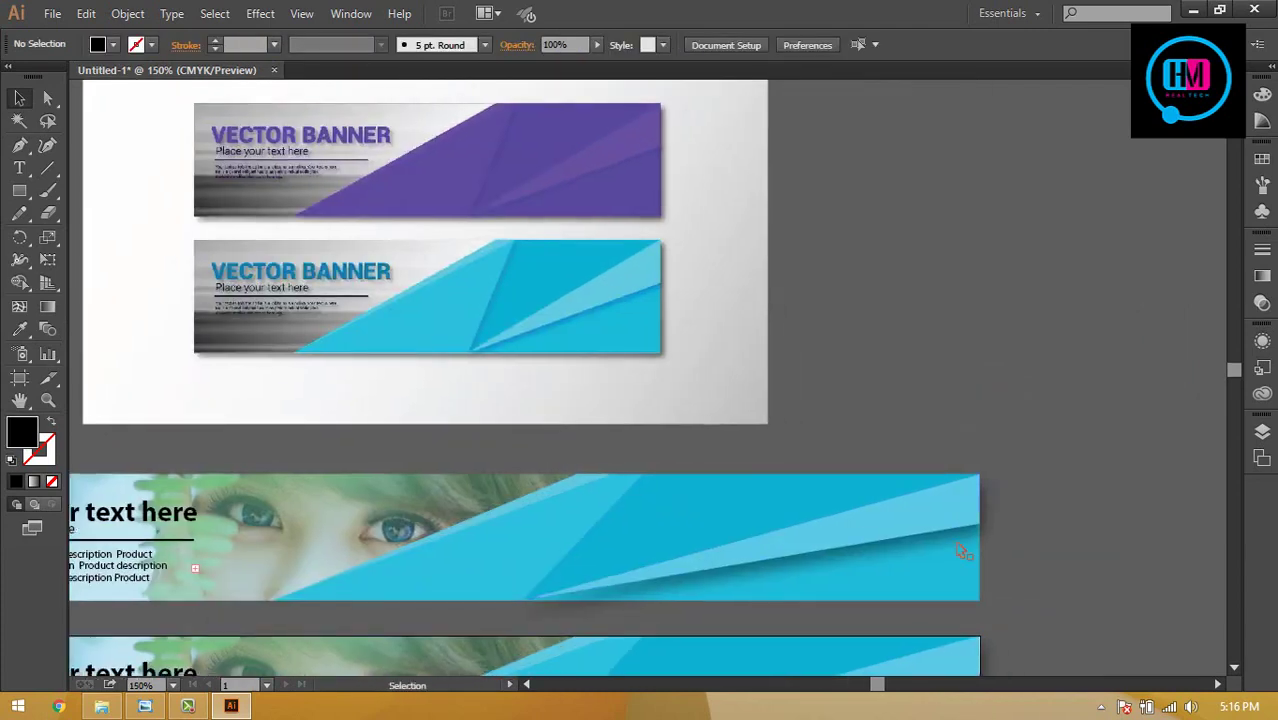
{"action": "left_click", "coordinate": [880, 580]}
{"action": "right_click", "coordinate": [886, 586]}
{"action": "left_click", "coordinate": [960, 497]}
- Eyedropper the reference purple onto the copy's lower-right, top-right and another cyan shape
{"action": "left_click", "coordinate": [910, 583]}
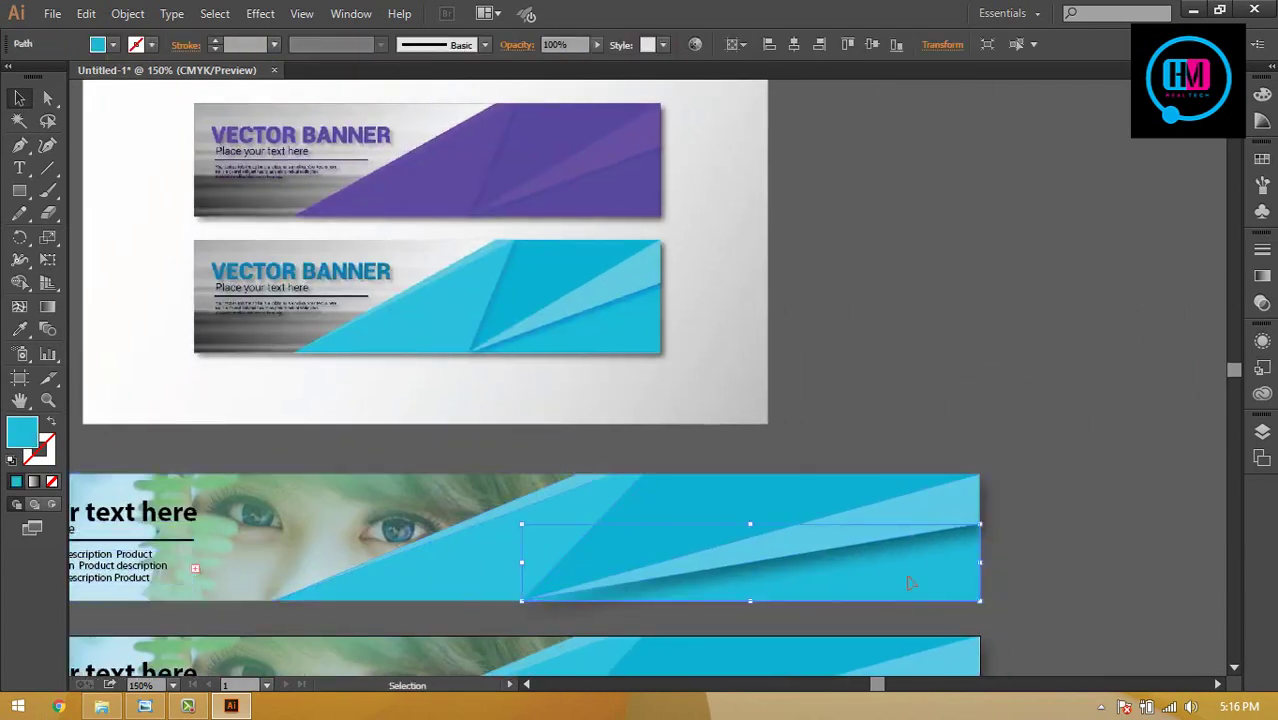
{"action": "key", "text": "i"}
{"action": "left_click", "coordinate": [620, 175]}
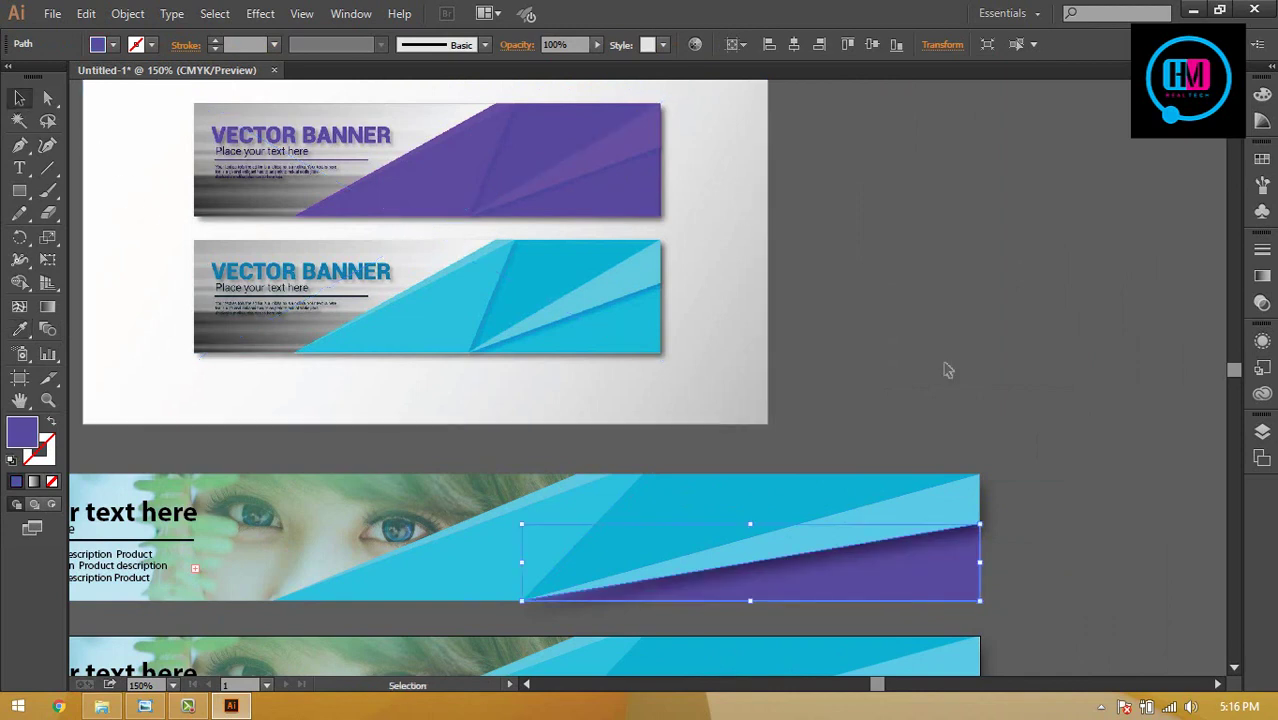
{"action": "left_click", "coordinate": [655, 172]}
{"action": "scroll", "coordinate": [661, 175], "scroll_direction": "right", "scroll_amount": 2}
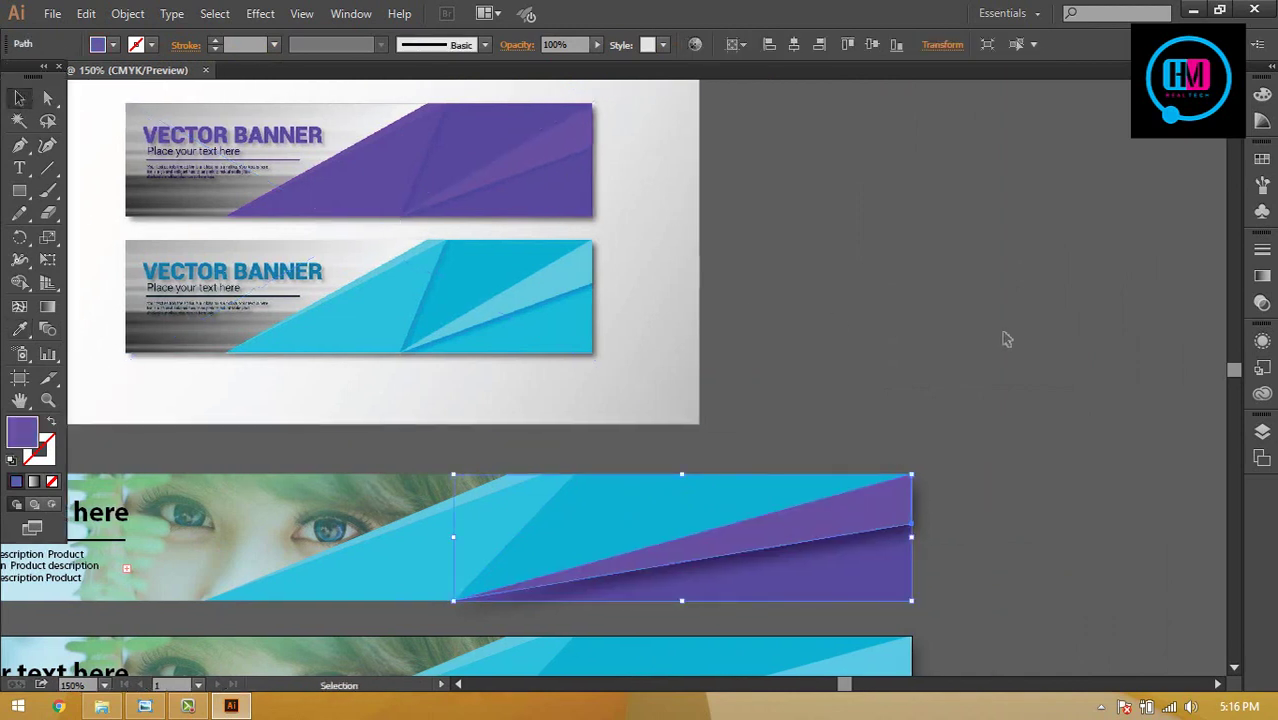
{"action": "left_click", "coordinate": [590, 178]}
{"action": "key", "text": "v"}
{"action": "left_click", "coordinate": [920, 265]}
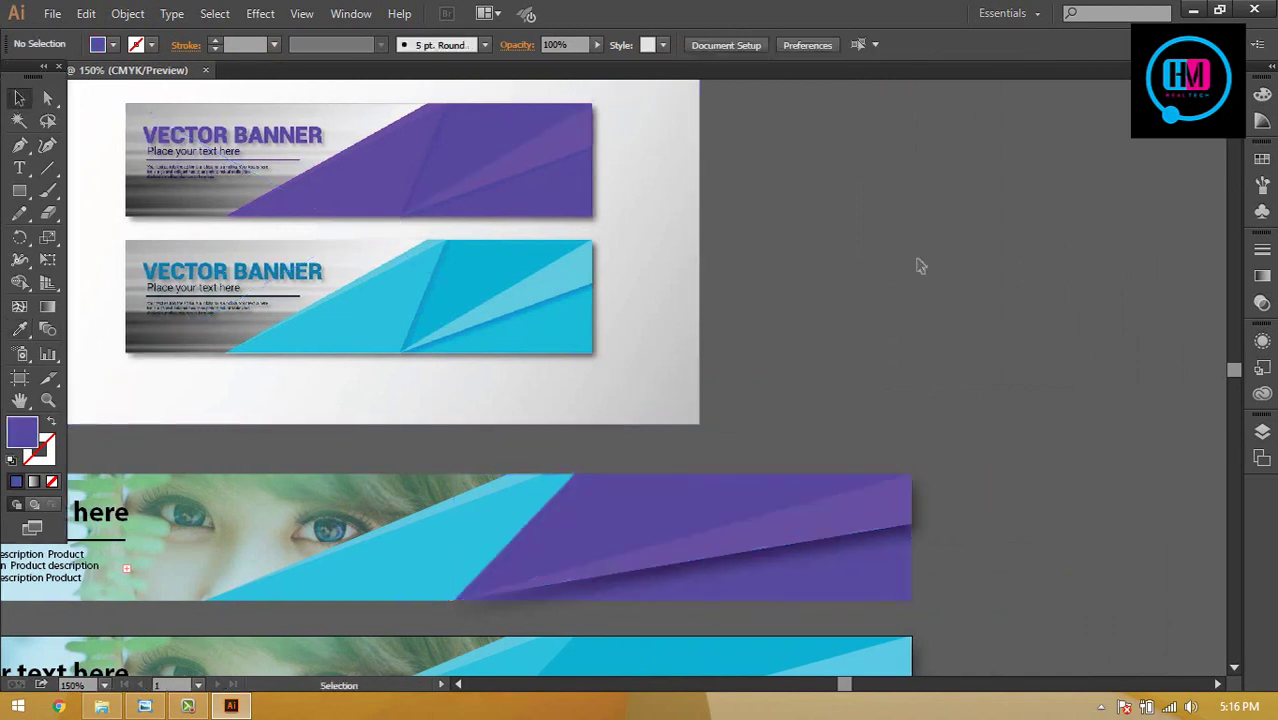
- Turn the next cyan triangle and the thin cyan strip purple with the Eyedropper
{"action": "left_click", "coordinate": [488, 526]}
{"action": "key", "text": "i"}
{"action": "left_click", "coordinate": [396, 165]}
{"action": "key", "text": "v"}
{"action": "left_click", "coordinate": [551, 451]}
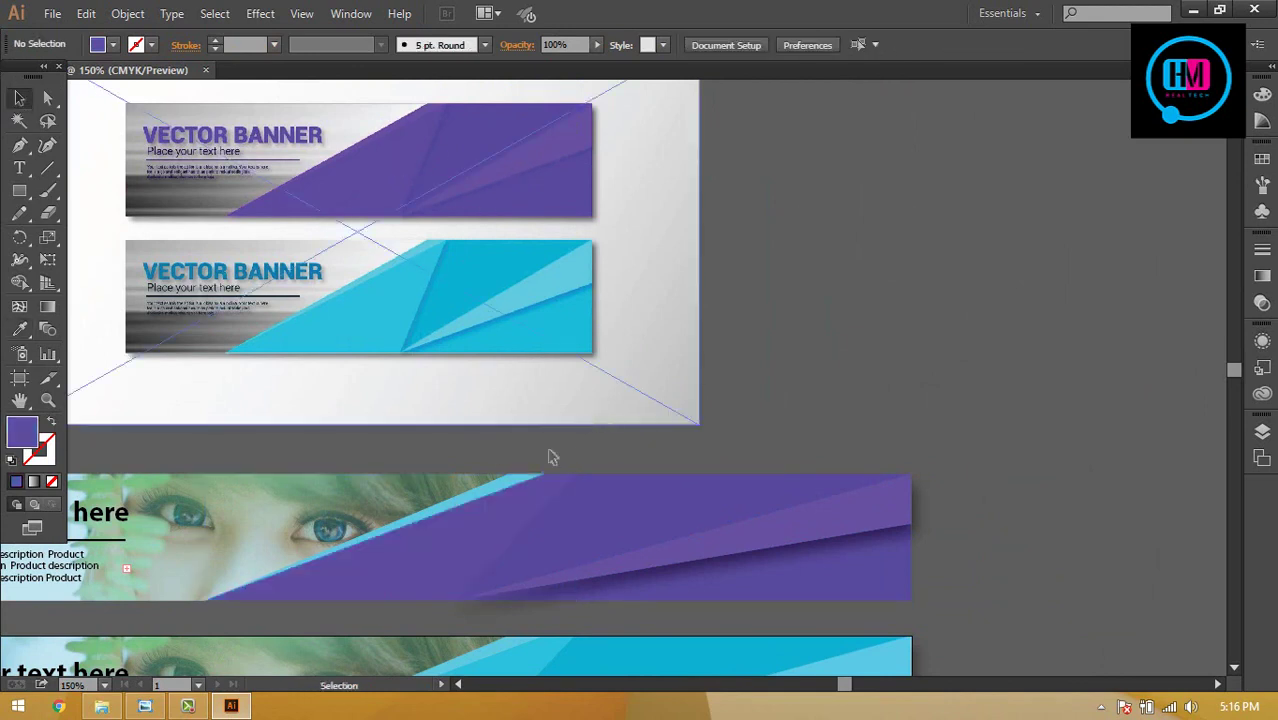
{"action": "left_click", "coordinate": [521, 488]}
{"action": "key", "text": "i"}
{"action": "left_click", "coordinate": [416, 110]}
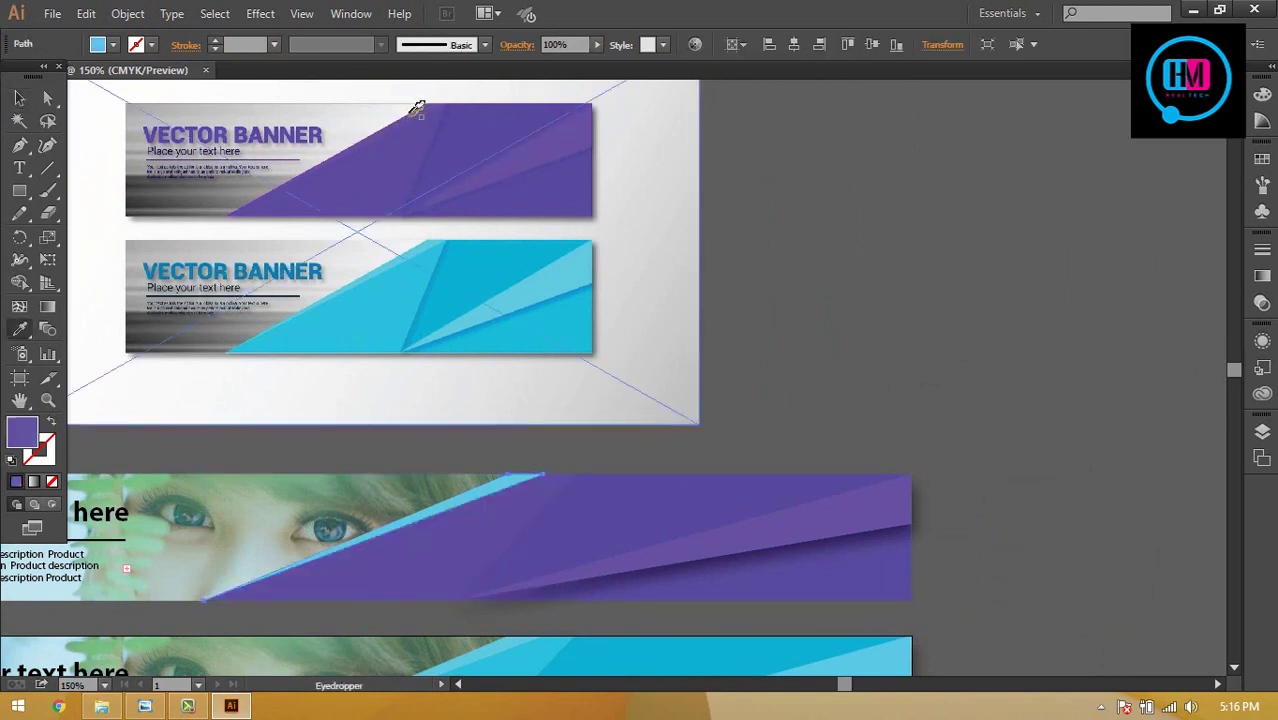
- Darken the strip's purple by setting black (K) to 12
{"action": "double_click", "coordinate": [22, 432]}
{"action": "left_click", "coordinate": [770, 321]}
{"action": "left_click", "coordinate": [1102, 268]}
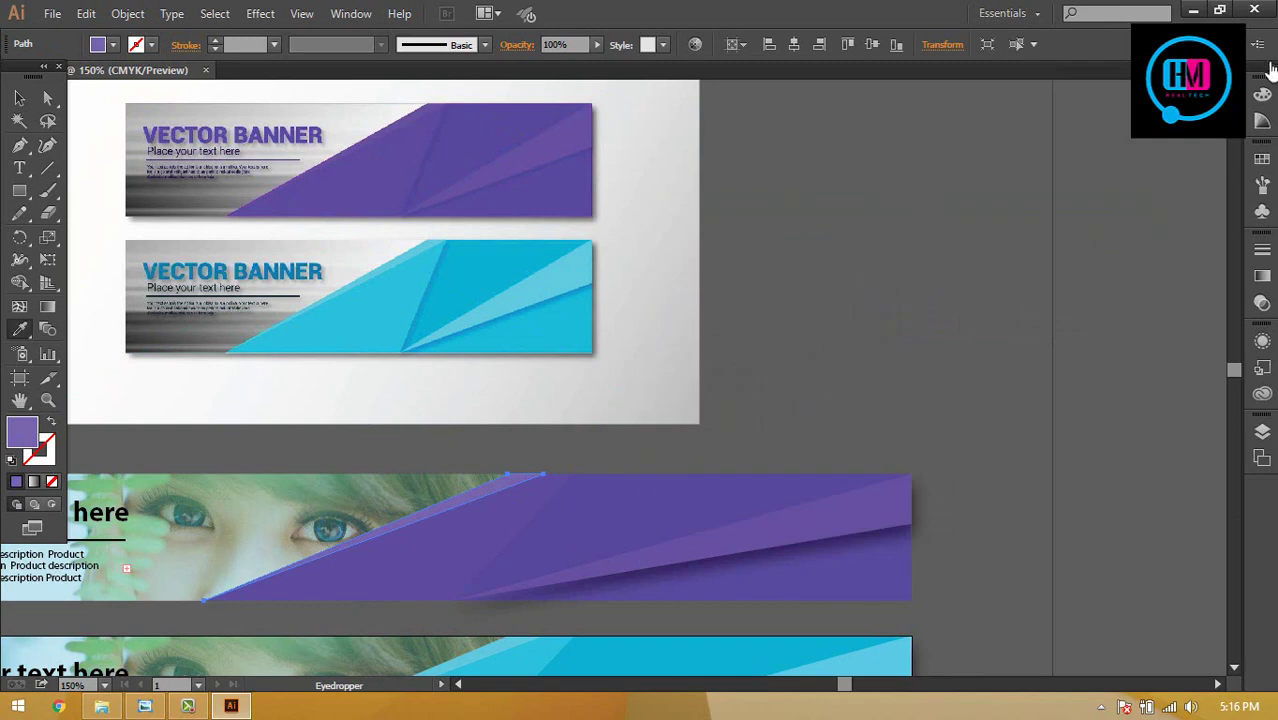
{"action": "key", "text": "ctrl+z"}
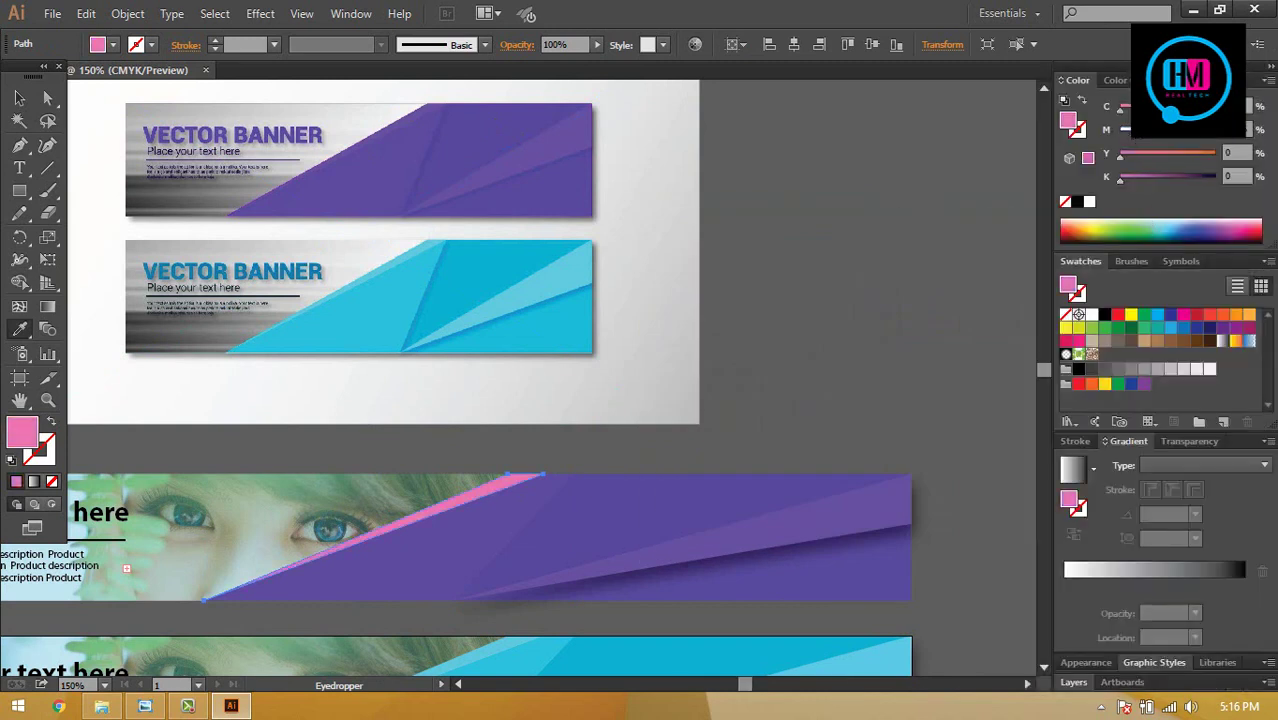
{"action": "key", "text": "ctrl+shift+z"}
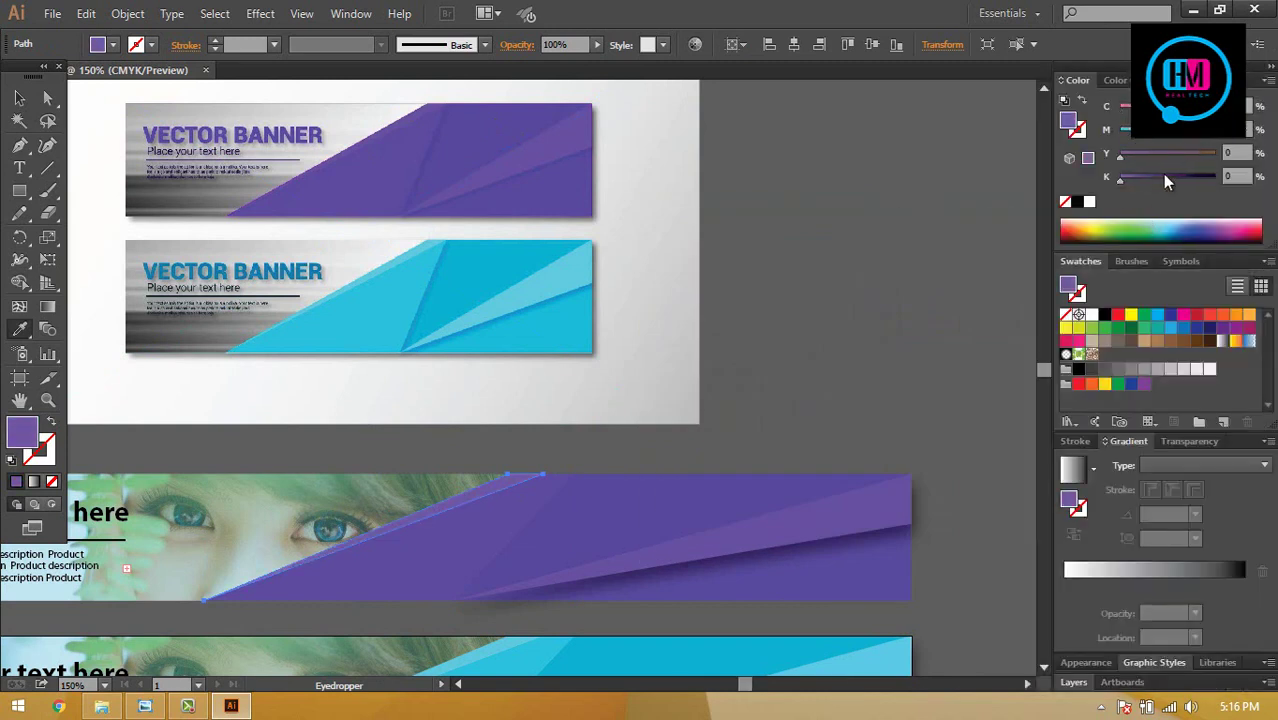
{"action": "left_click_drag", "start_coordinate": [1121, 185], "coordinate": [1131, 183]}
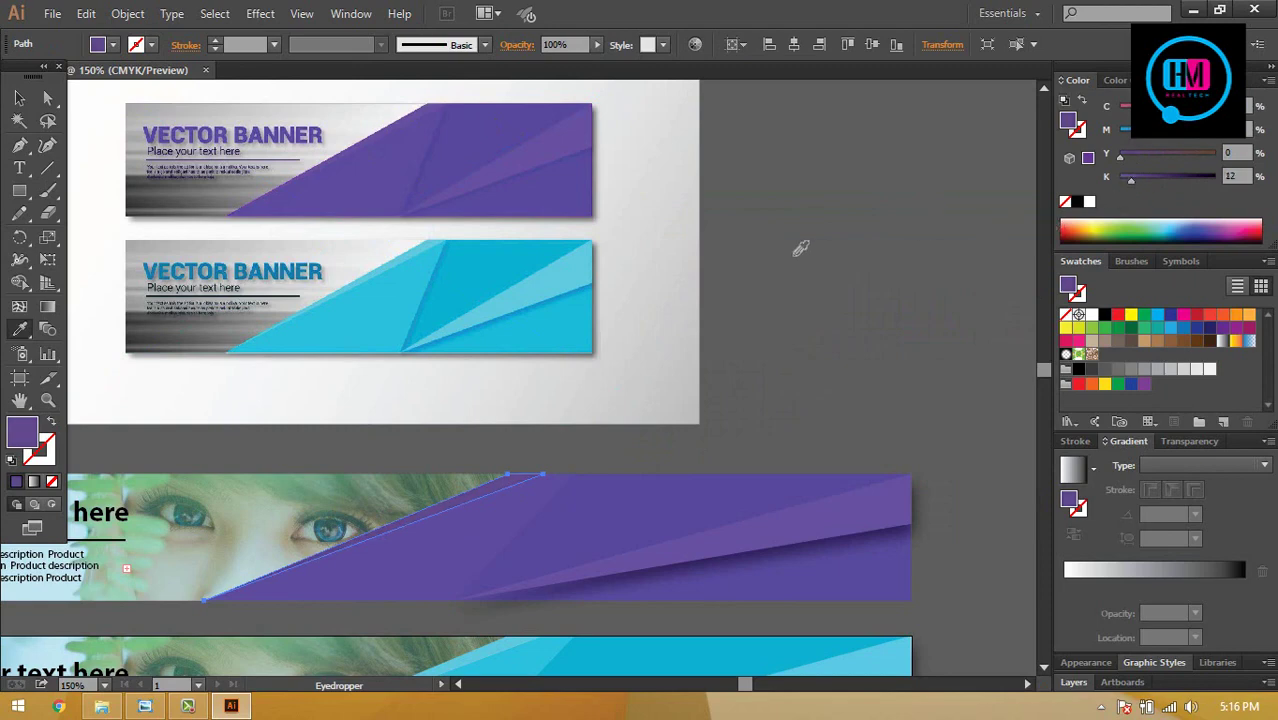
{"action": "key", "text": "v"}
{"action": "left_click", "coordinate": [796, 222]}
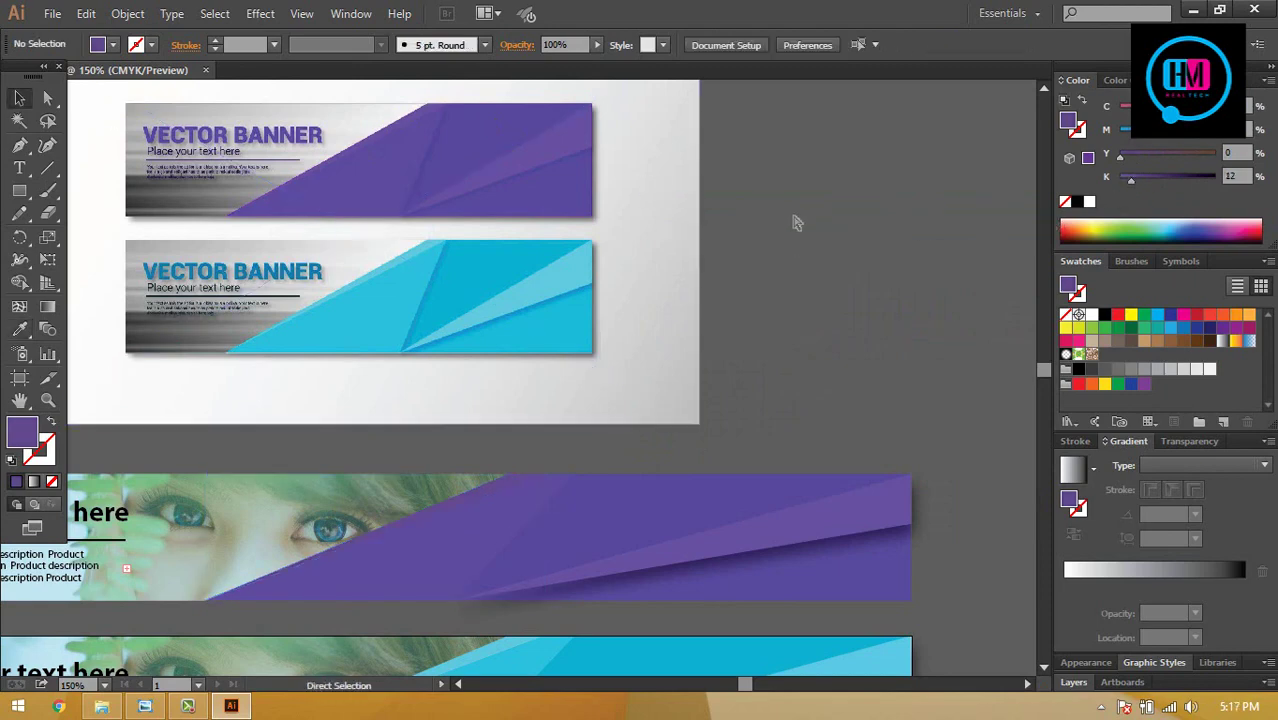
- Shift the large left purple triangle toward bluer purple, removing its black, via Color sliders
{"action": "key", "text": "ctrl+minus"}
{"action": "key", "text": "ctrl+minus"}
{"action": "key", "text": "ctrl+plus"}
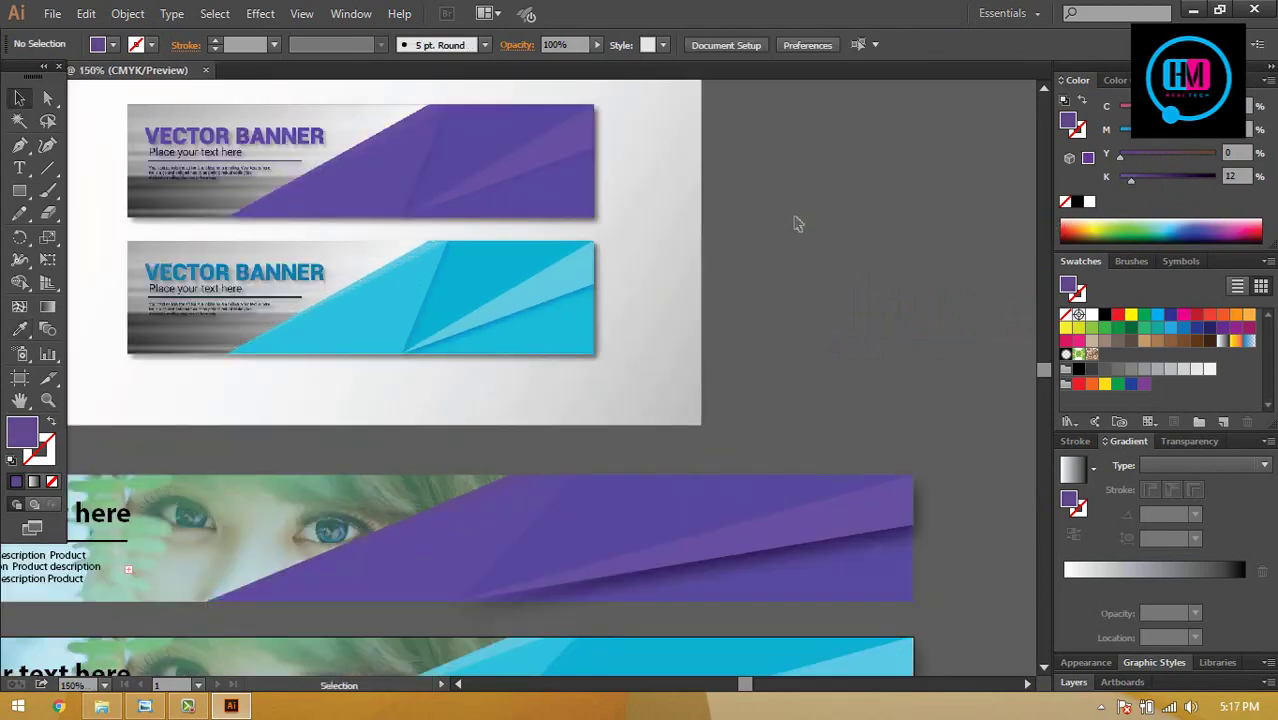
{"action": "key", "text": "ctrl+plus"}
{"action": "left_click", "coordinate": [613, 407]}
{"action": "left_click", "coordinate": [677, 424]}
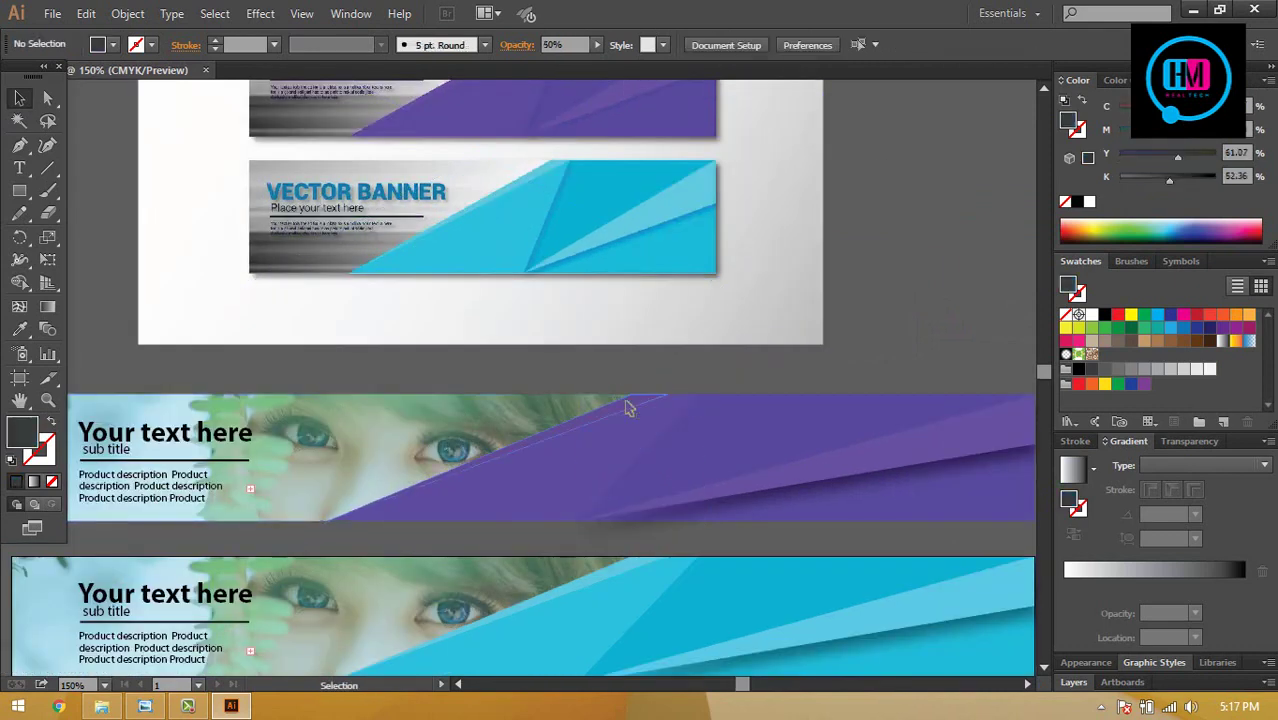
{"action": "left_click", "coordinate": [628, 402]}
{"action": "mouse_move", "coordinate": [1186, 151]}
{"action": "left_mouse_down"}
{"action": "mouse_move", "coordinate": [1144, 138]}
{"action": "mouse_move", "coordinate": [1184, 142]}
{"action": "left_mouse_up"}
{"action": "left_click_drag", "start_coordinate": [1131, 184], "coordinate": [1115, 184]}
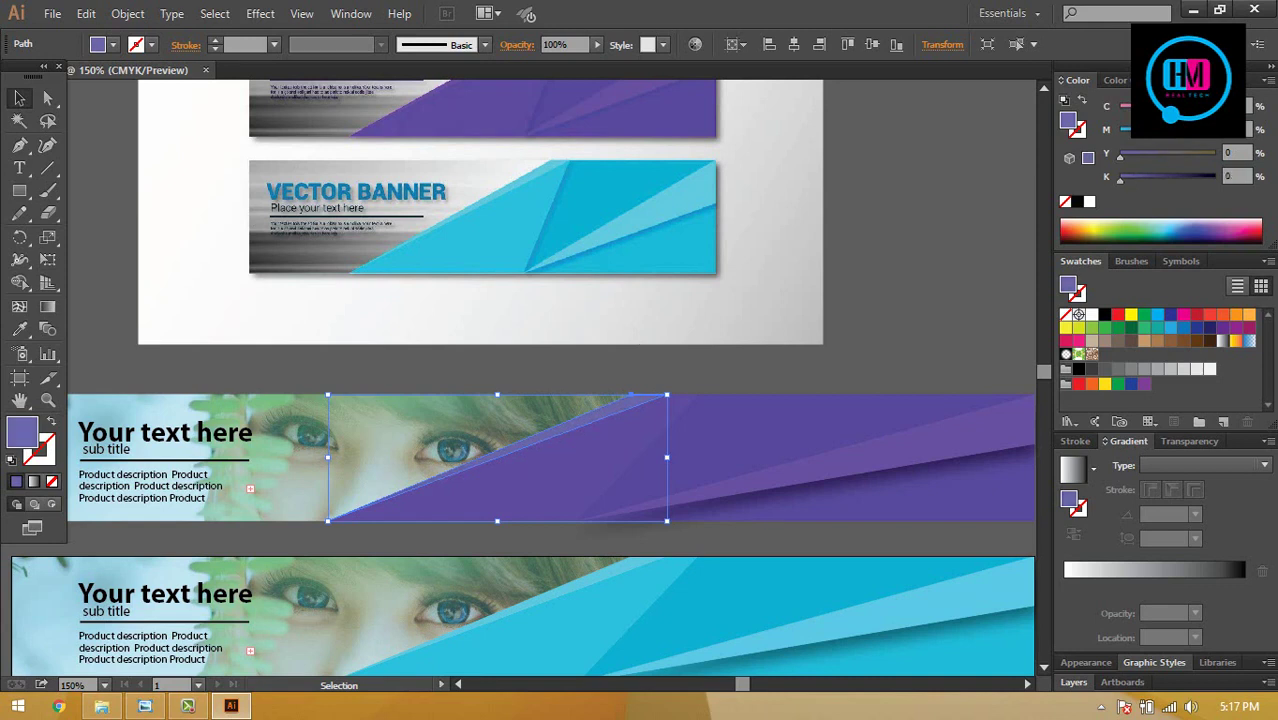
{"action": "mouse_move", "coordinate": [1200, 130]}
{"action": "left_mouse_down"}
{"action": "mouse_move", "coordinate": [1173, 132]}
{"action": "mouse_move", "coordinate": [1184, 133]}
{"action": "left_mouse_up"}
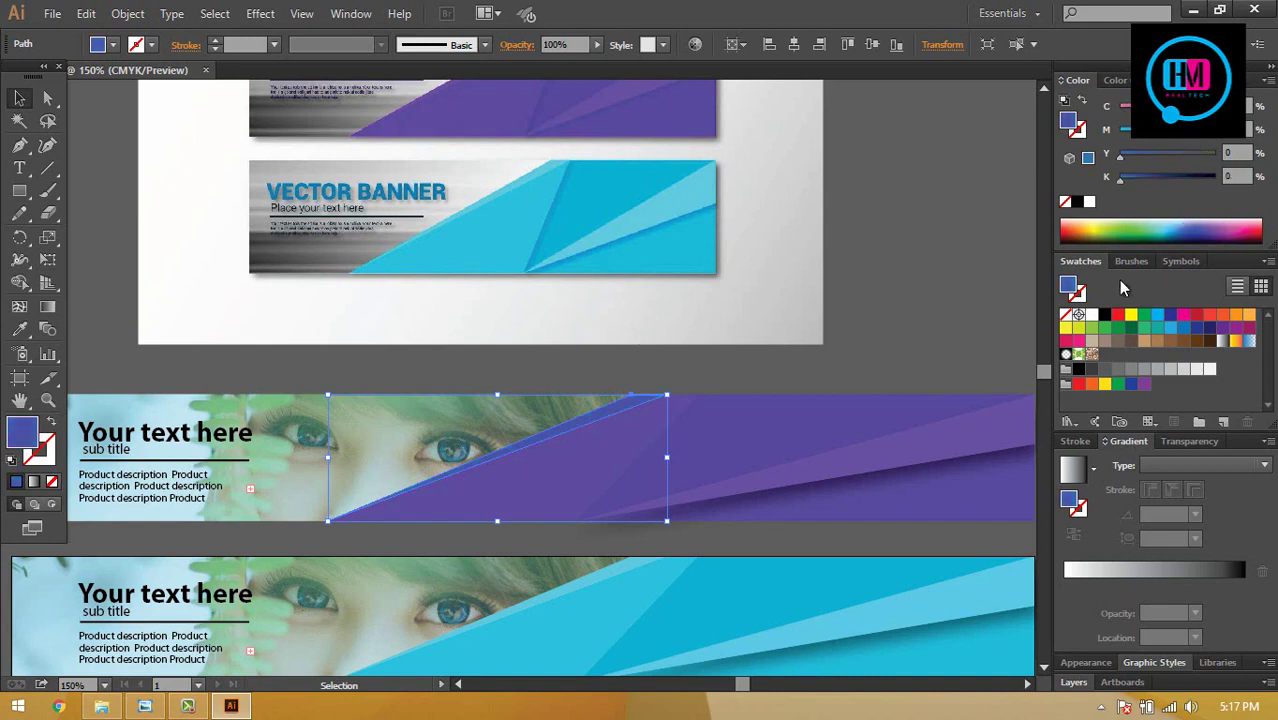
- Give the triangle a medium blue-purple shade from the Color Guide
{"action": "left_click", "coordinate": [1114, 80]}
{"action": "left_click", "coordinate": [1237, 148]}
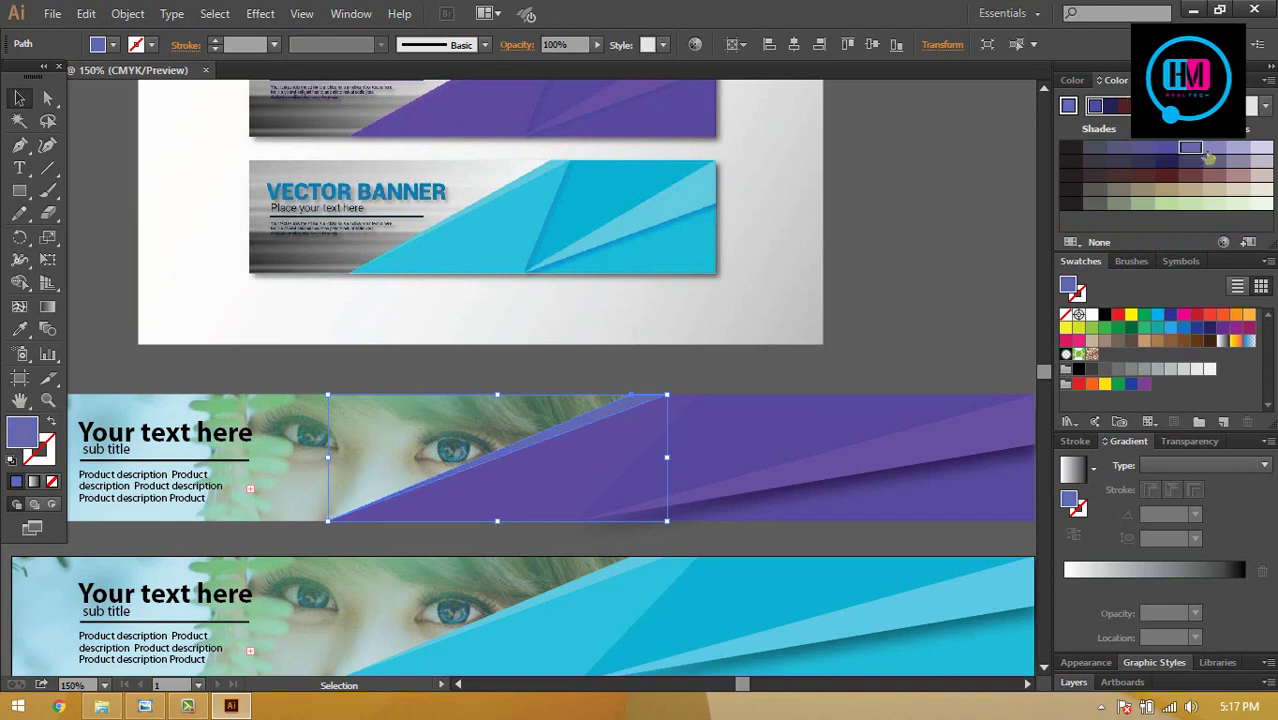
{"action": "left_click", "coordinate": [1174, 160]}
{"action": "left_click", "coordinate": [100, 150]}
- Delete the reference banner image, leaving the two banners
{"action": "key", "text": "ctrl+minus"}
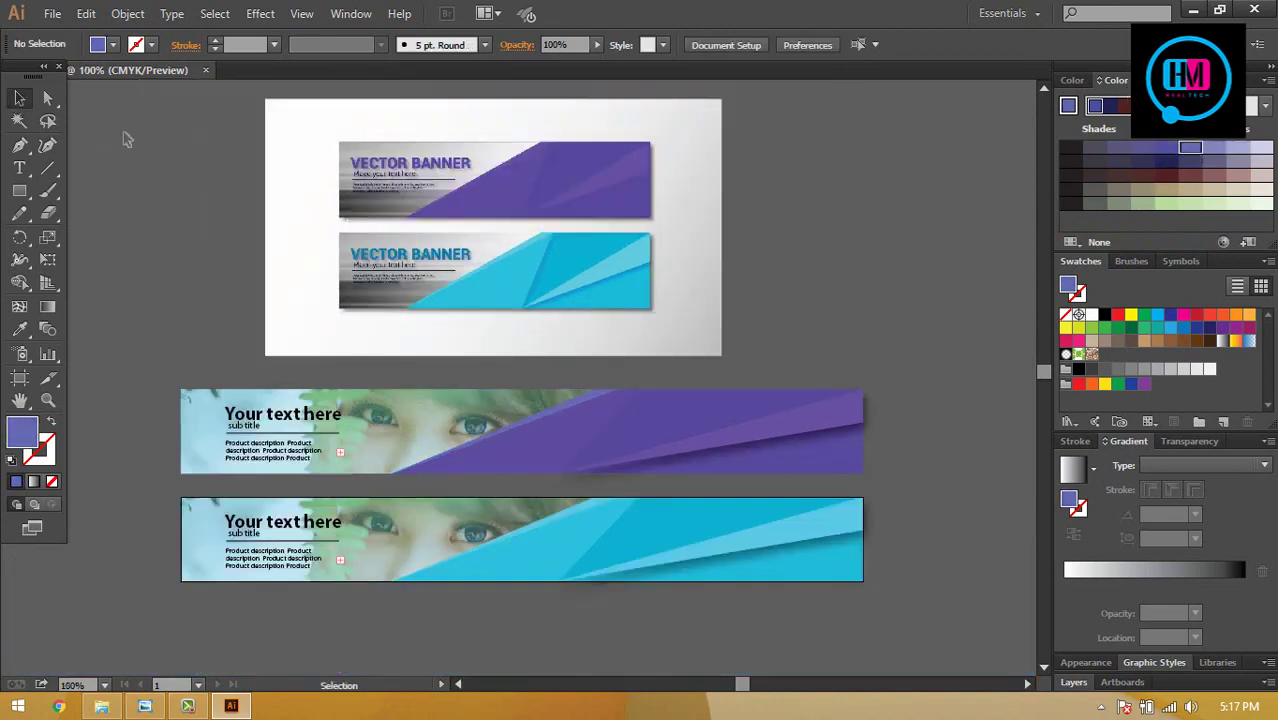
{"action": "left_click", "coordinate": [676, 186]}
{"action": "key", "text": "Delete"}
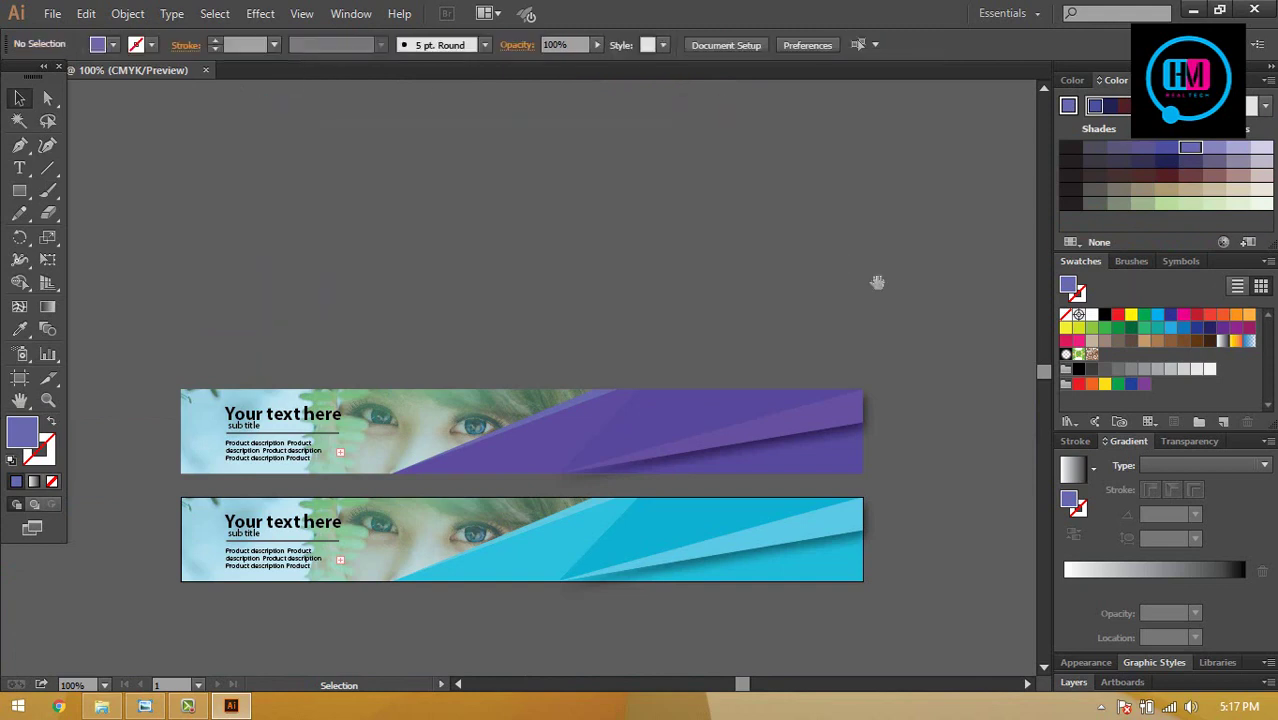
{"action": "left_click_drag", "start_coordinate": [877, 283], "coordinate": [880, 187]}
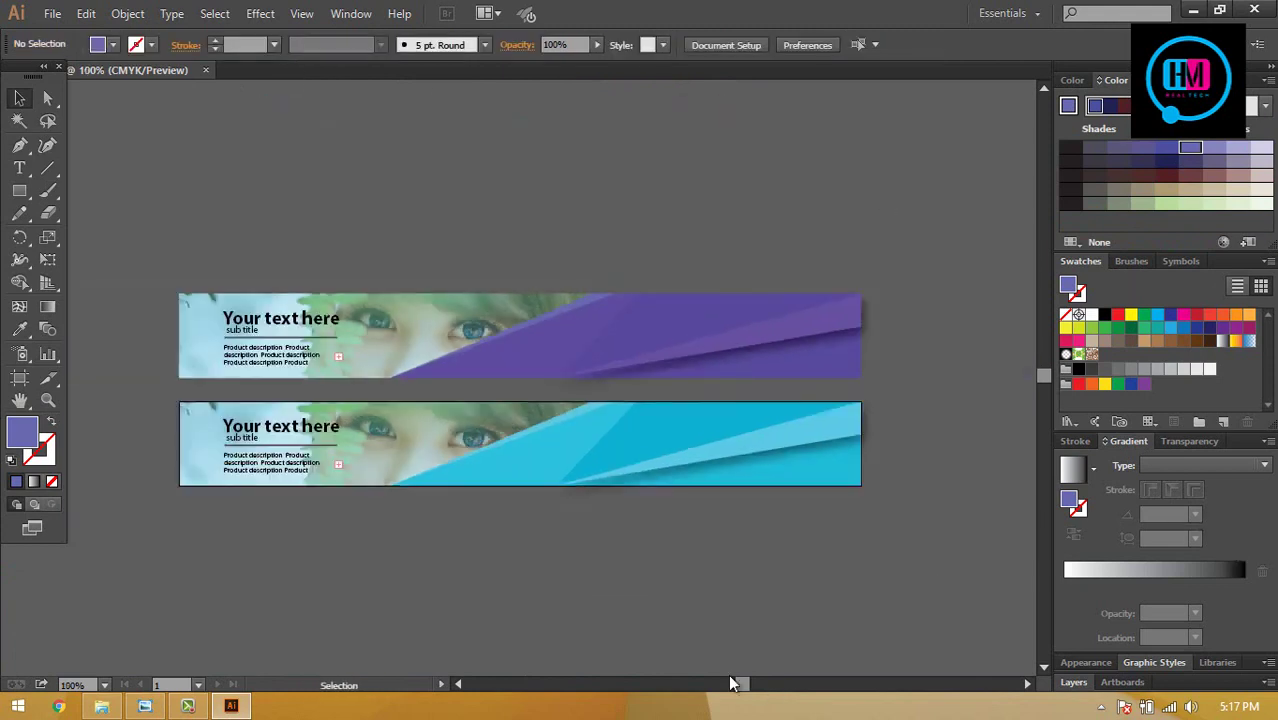